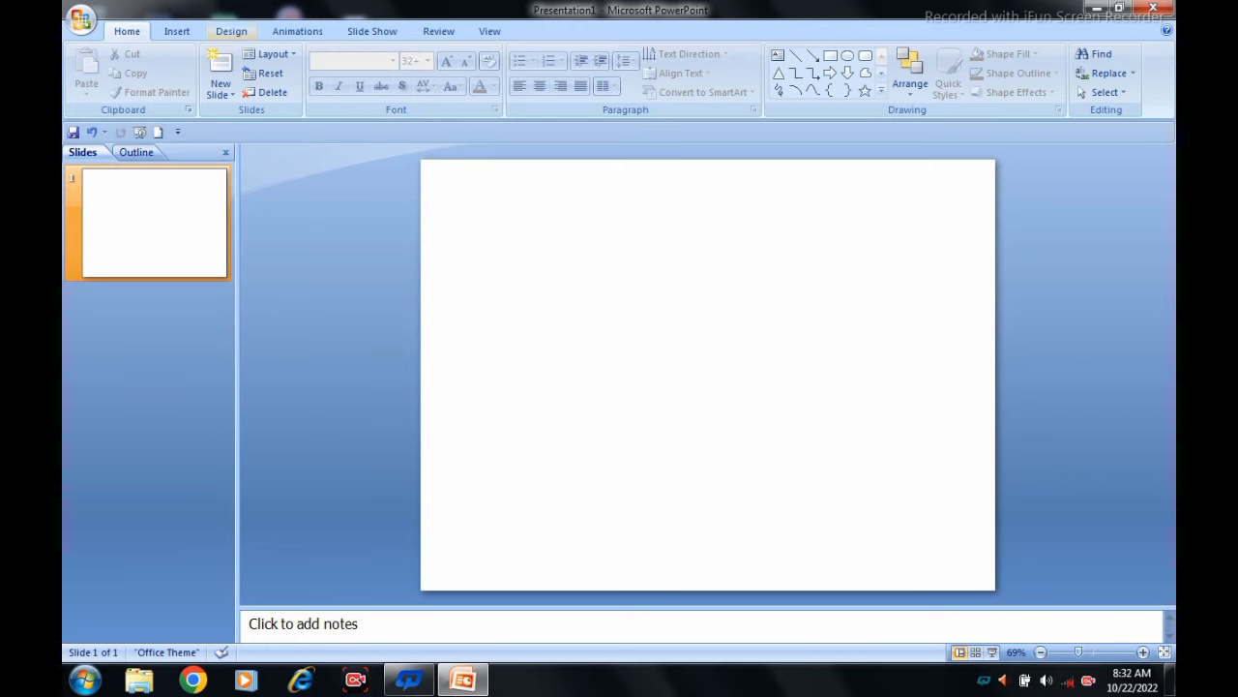
# Step: Apply the solid black Background Style from the Design tab to the slide
pyautogui.press('super+plus')
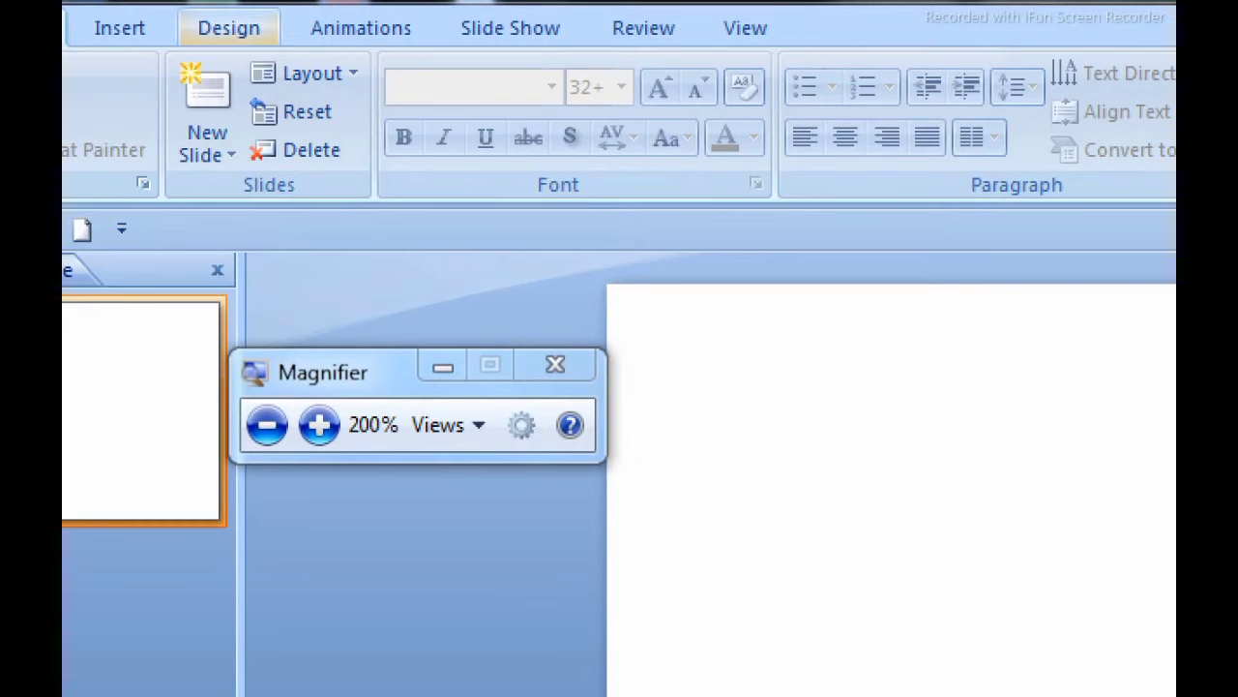
pyautogui.click(229, 28)
pyautogui.press('super+minus')
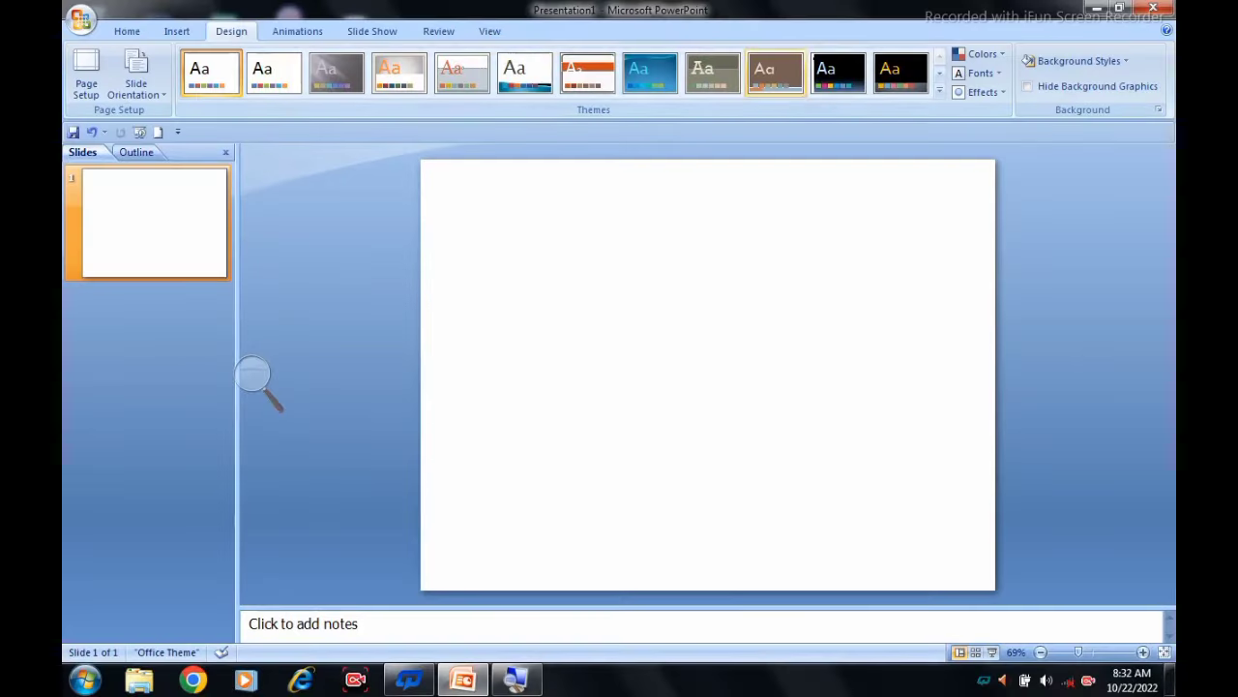
pyautogui.press('super+plus')
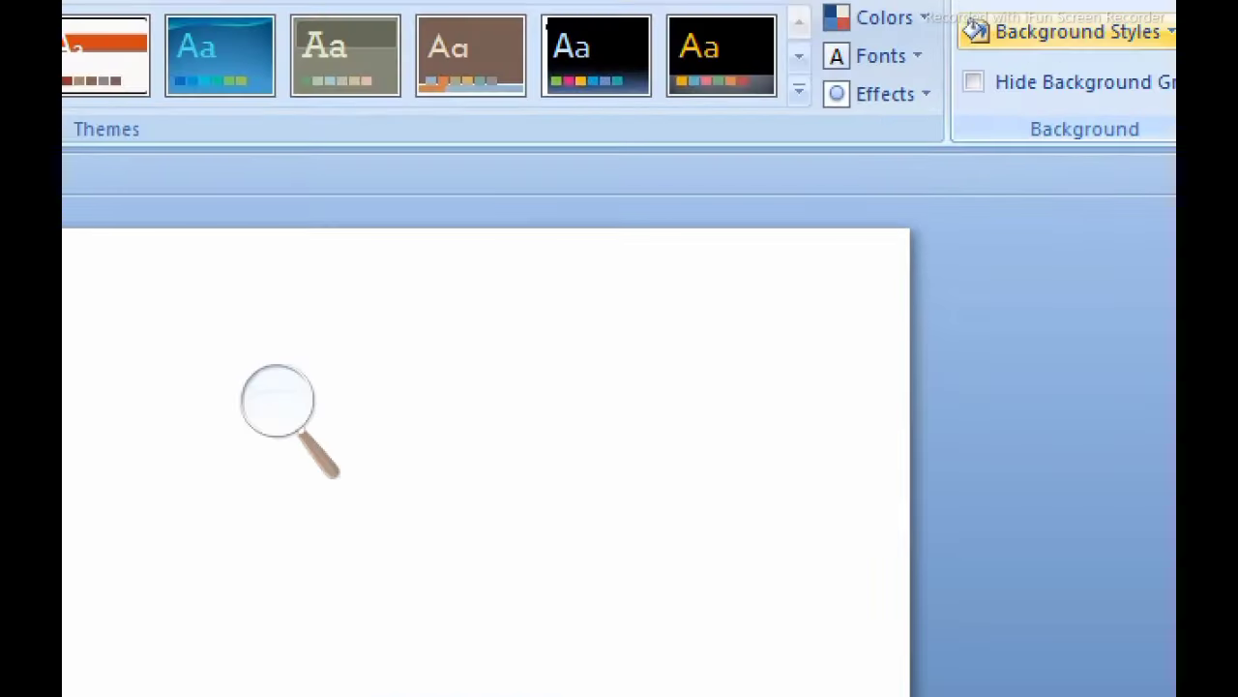
pyautogui.click(1077, 31)
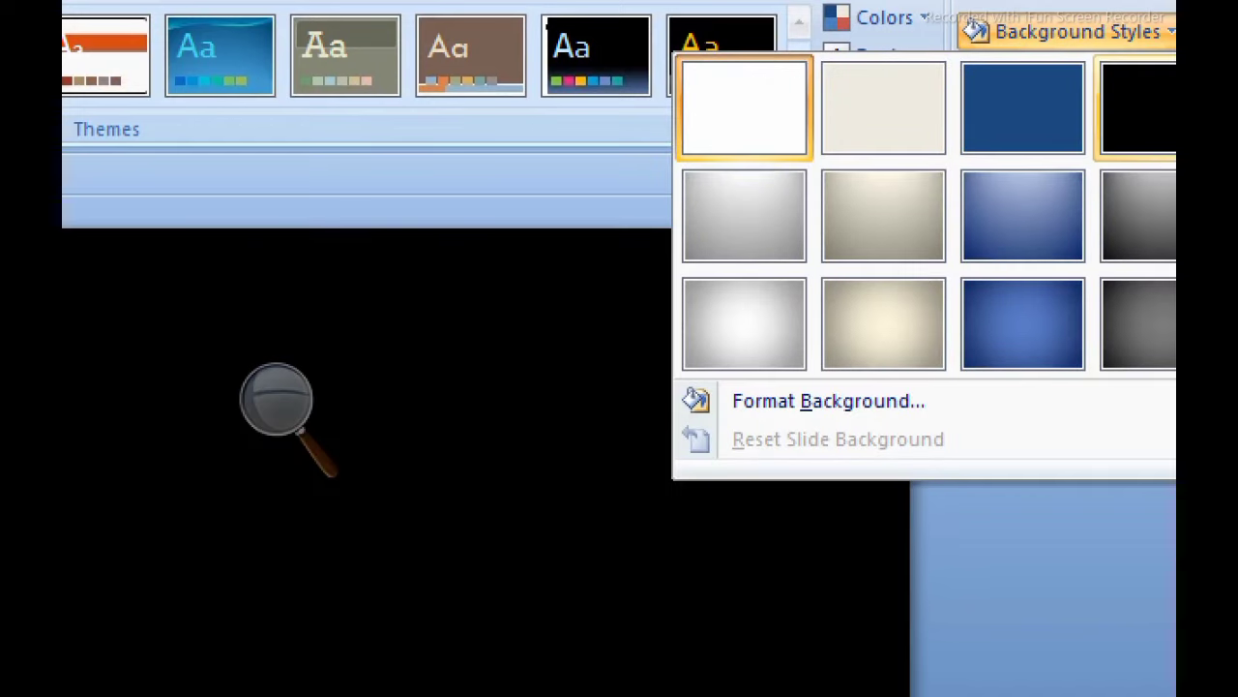
pyautogui.click(1140, 104)
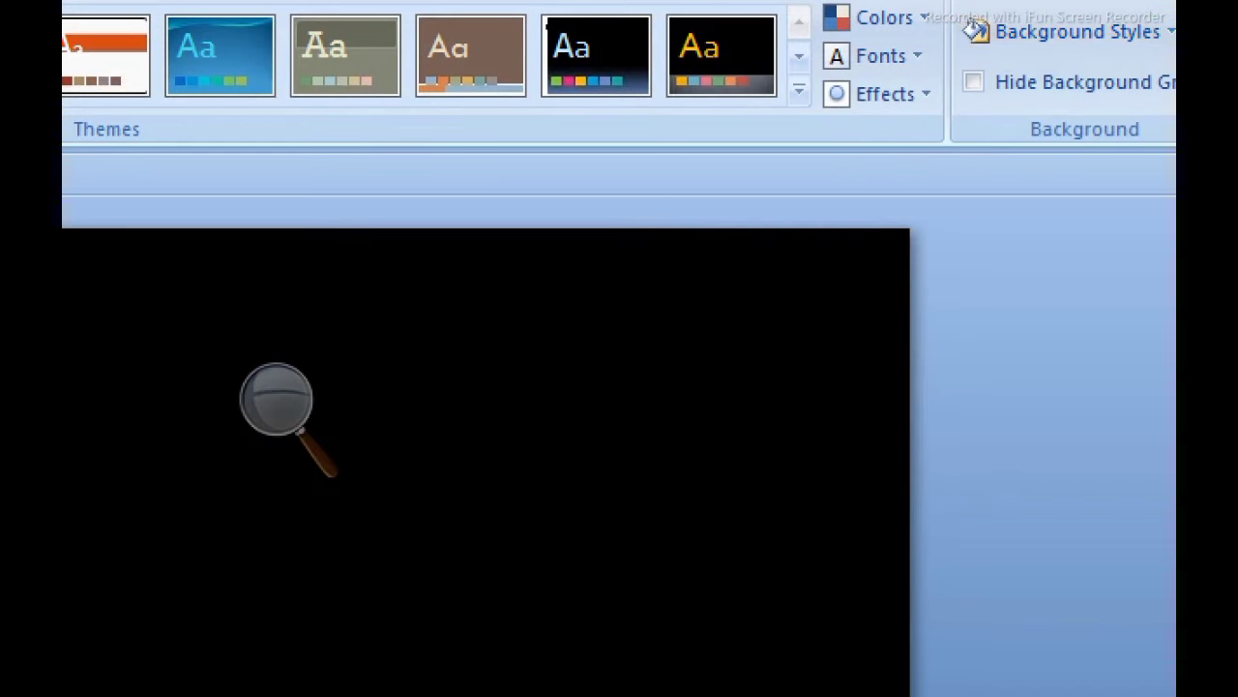
pyautogui.press('super+minus')
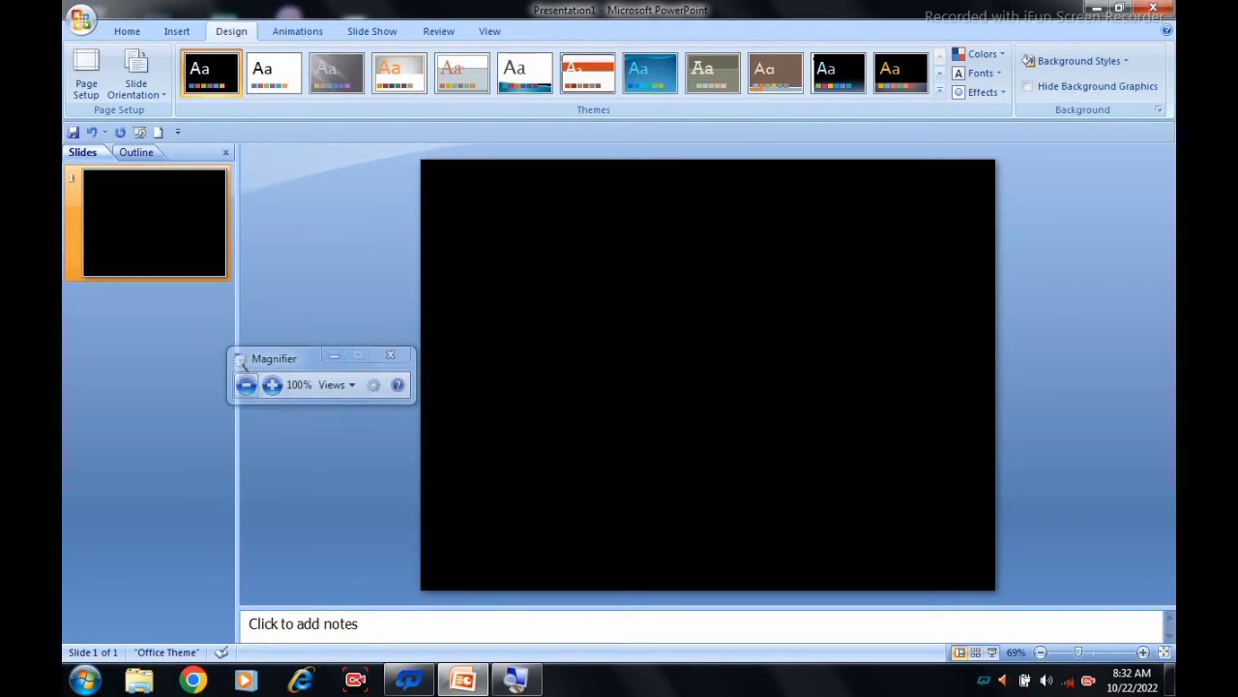
pyautogui.press('super+Escape')
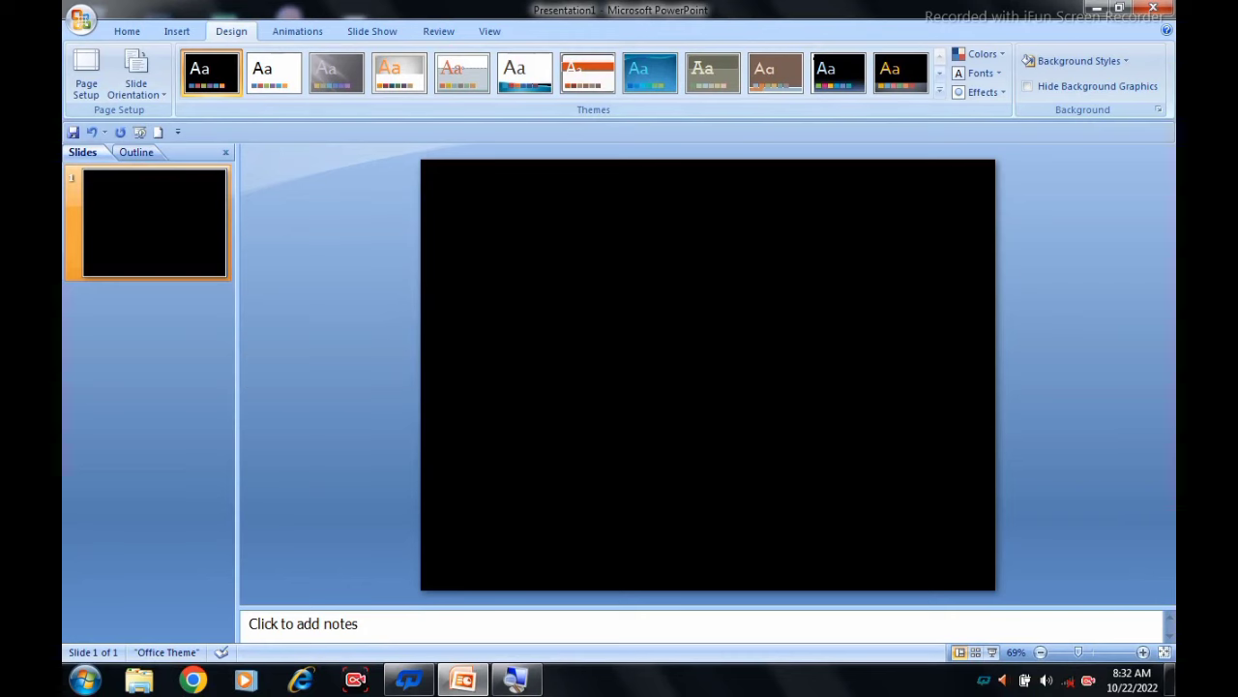
pyautogui.press('super+plus')
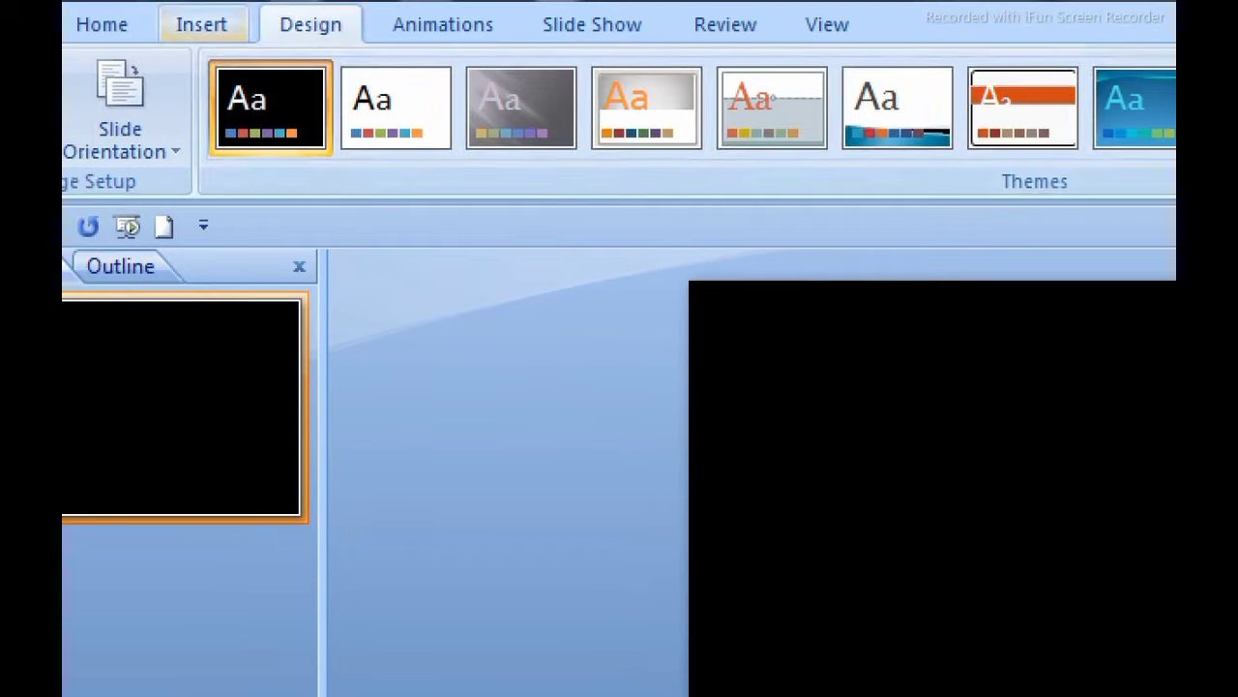
# Step: Draw a small rectangle in the lower centre of the slide
pyautogui.click(202, 24)
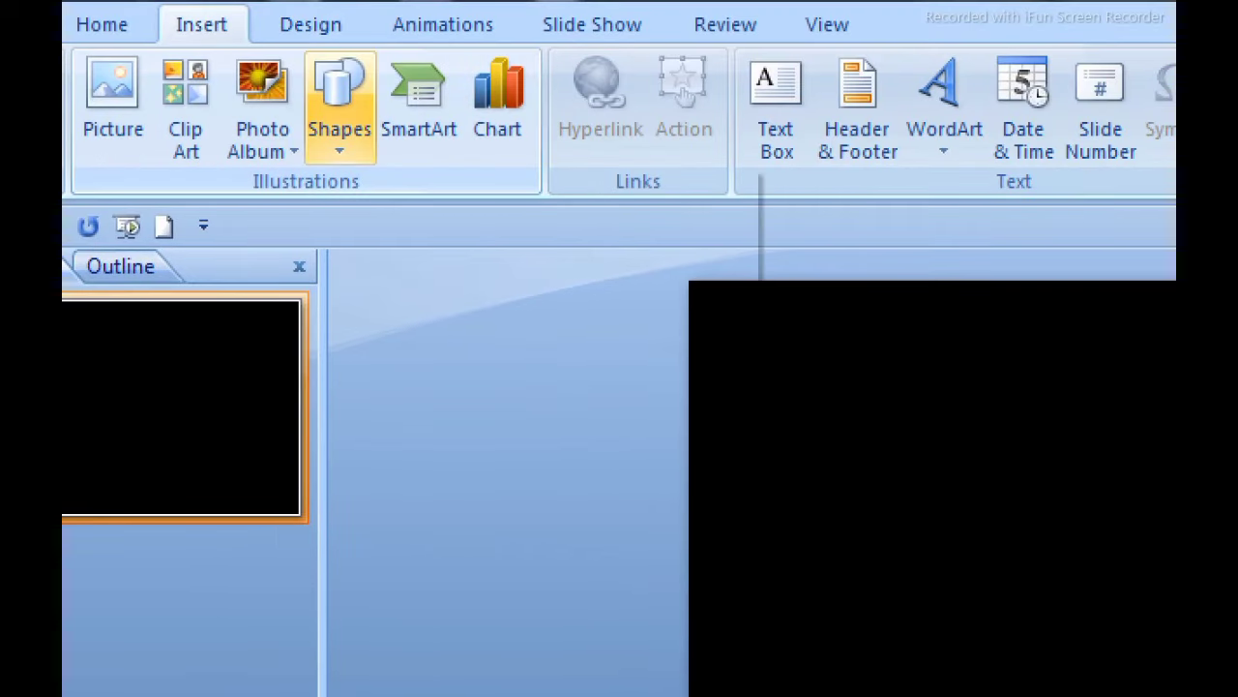
pyautogui.click(339, 96)
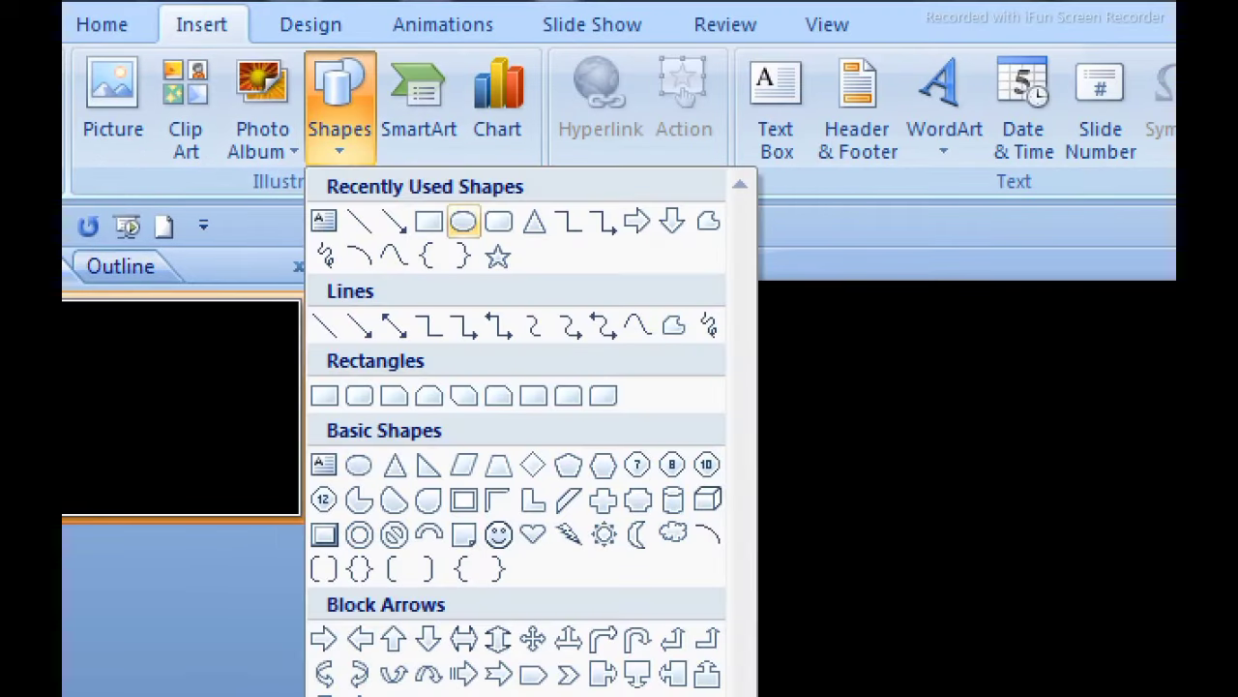
pyautogui.click(428, 222)
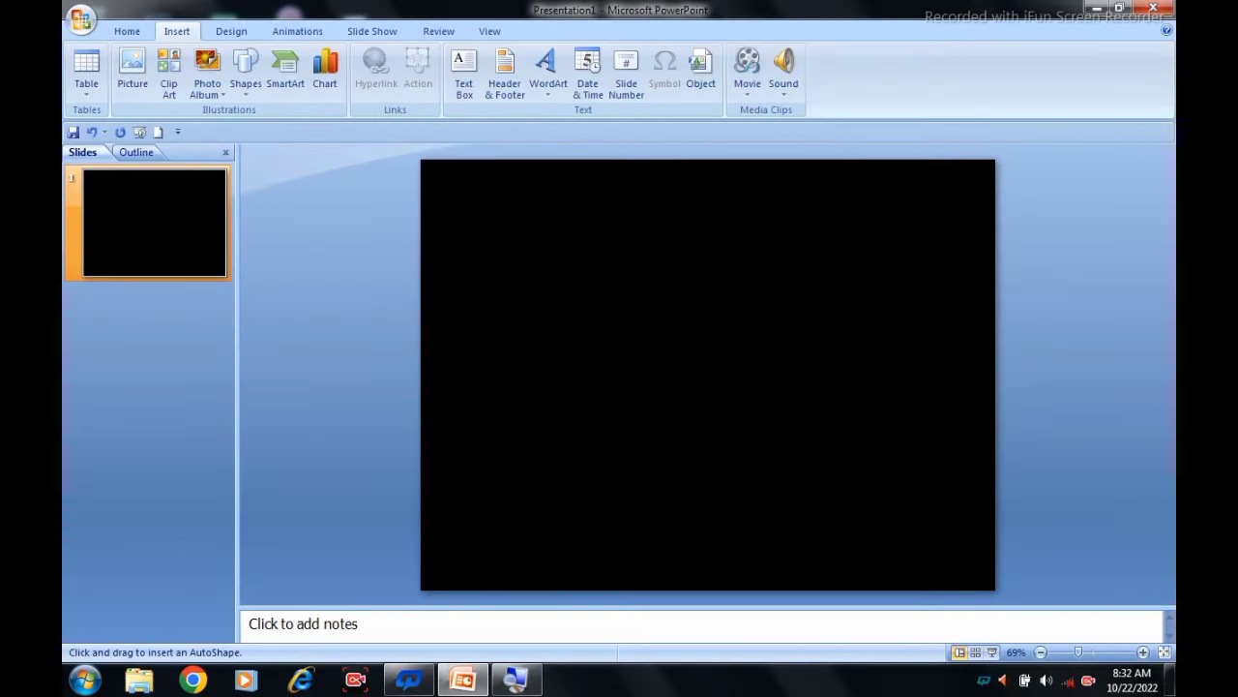
pyautogui.moveTo(649, 442); pyautogui.dragTo(723, 485)
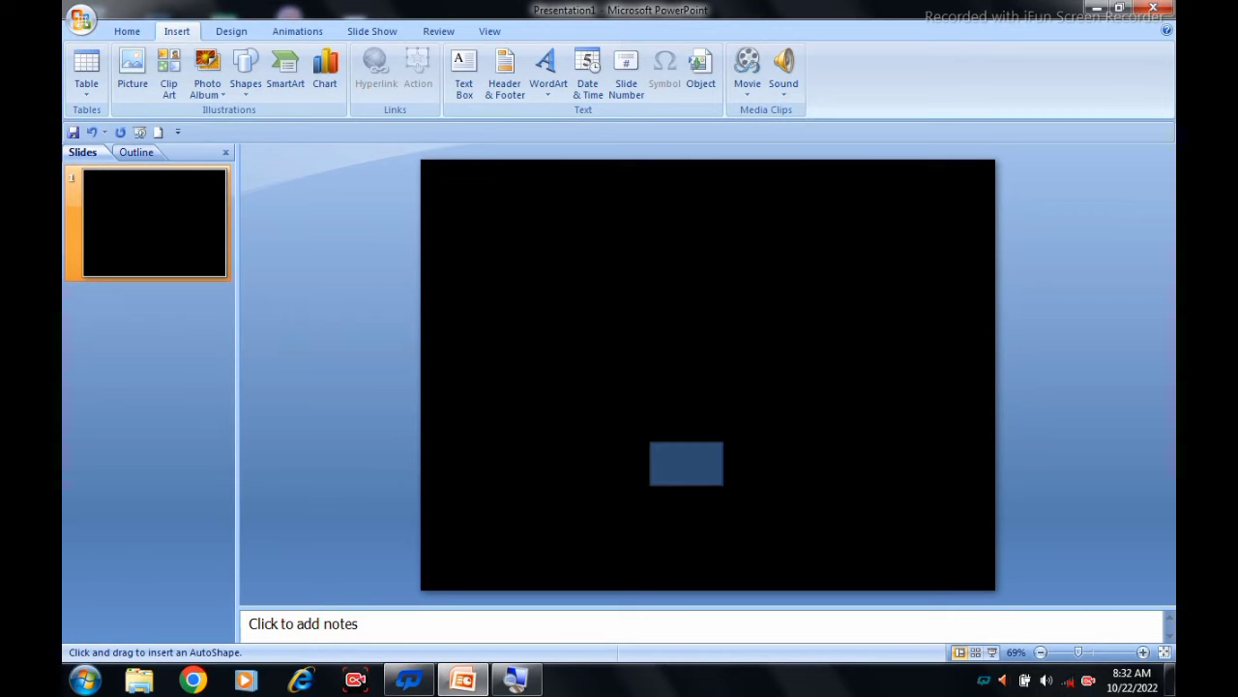
pyautogui.moveTo(722, 485); pyautogui.dragTo(738, 480)
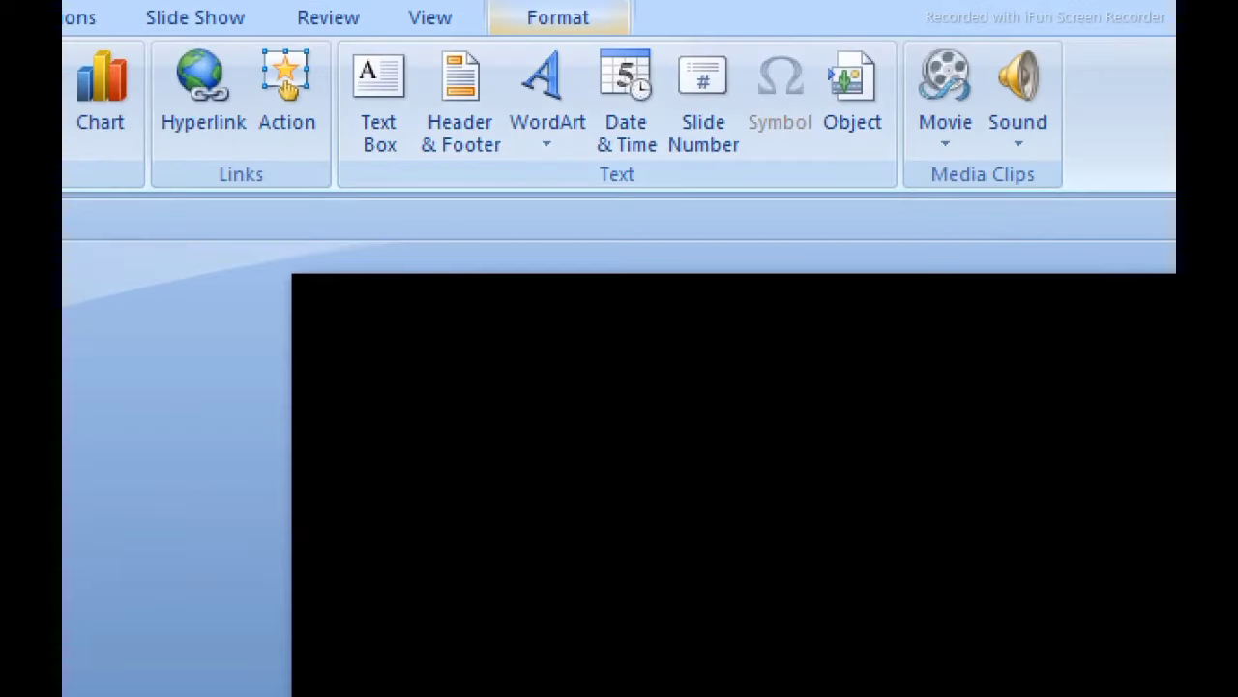
# Step: Fill the rectangle white with no outline and move it near the slide bottom
pyautogui.click(553, 31)
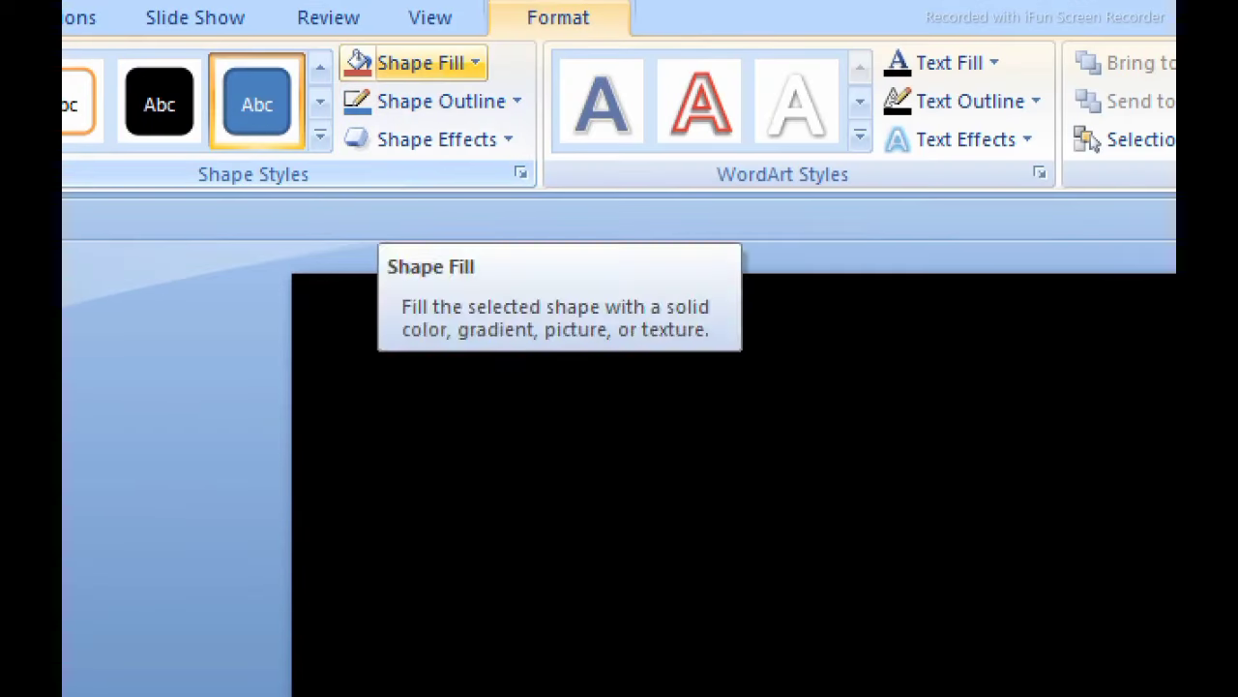
pyautogui.click(426, 63)
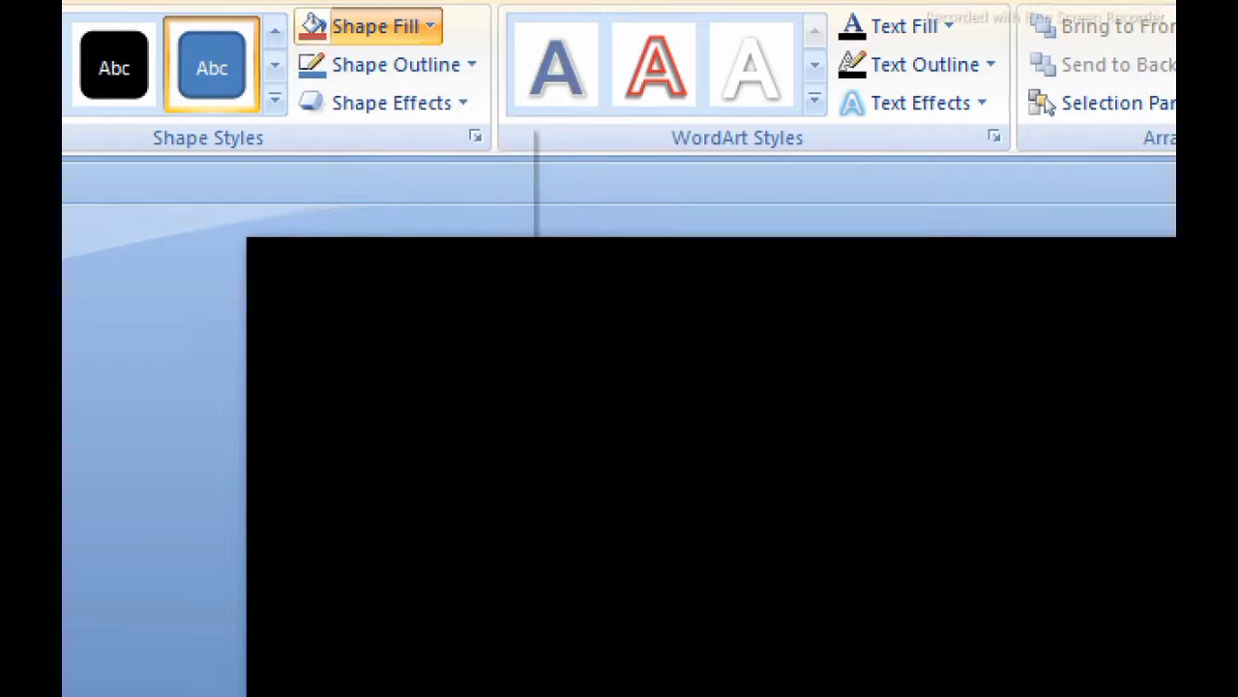
pyautogui.click(442, 136)
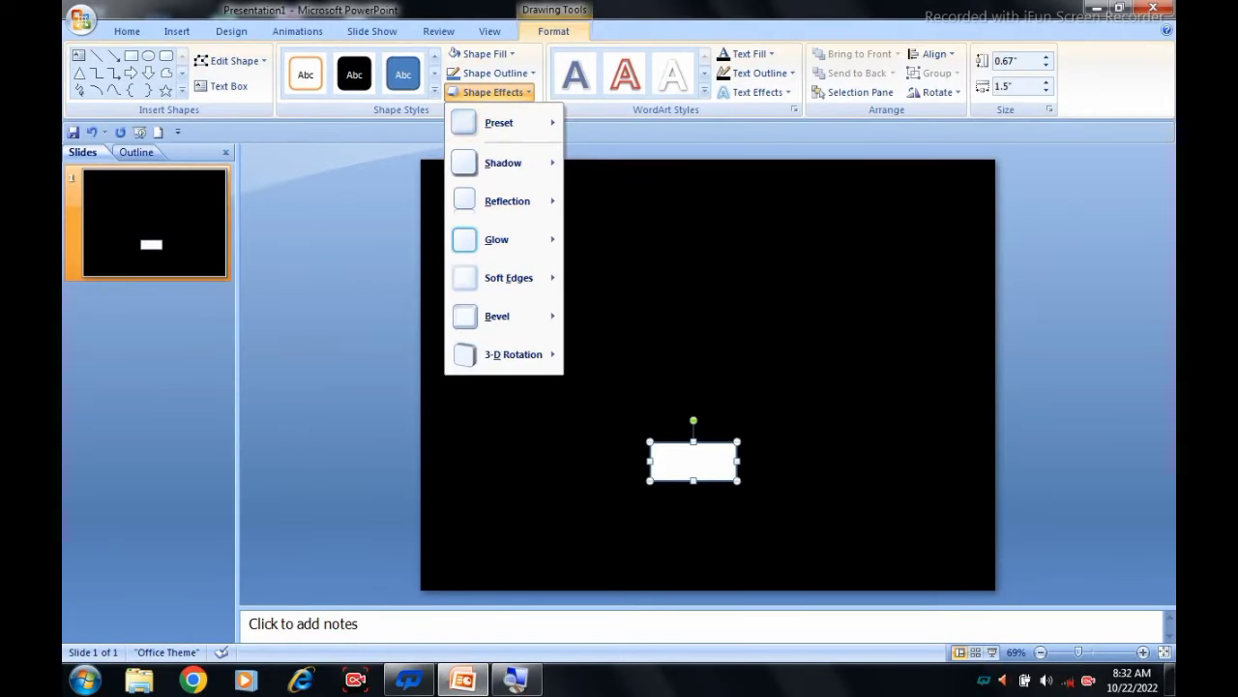
pyautogui.click(494, 73)
pyautogui.click(495, 73)
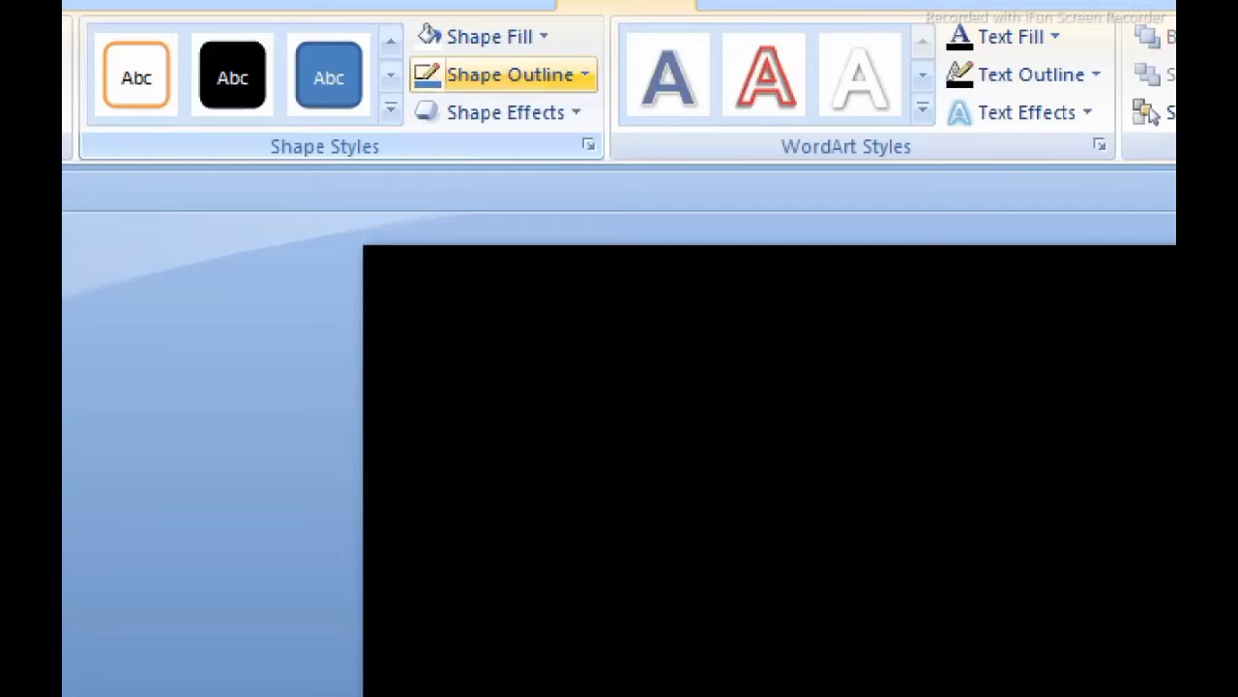
pyautogui.click(510, 74)
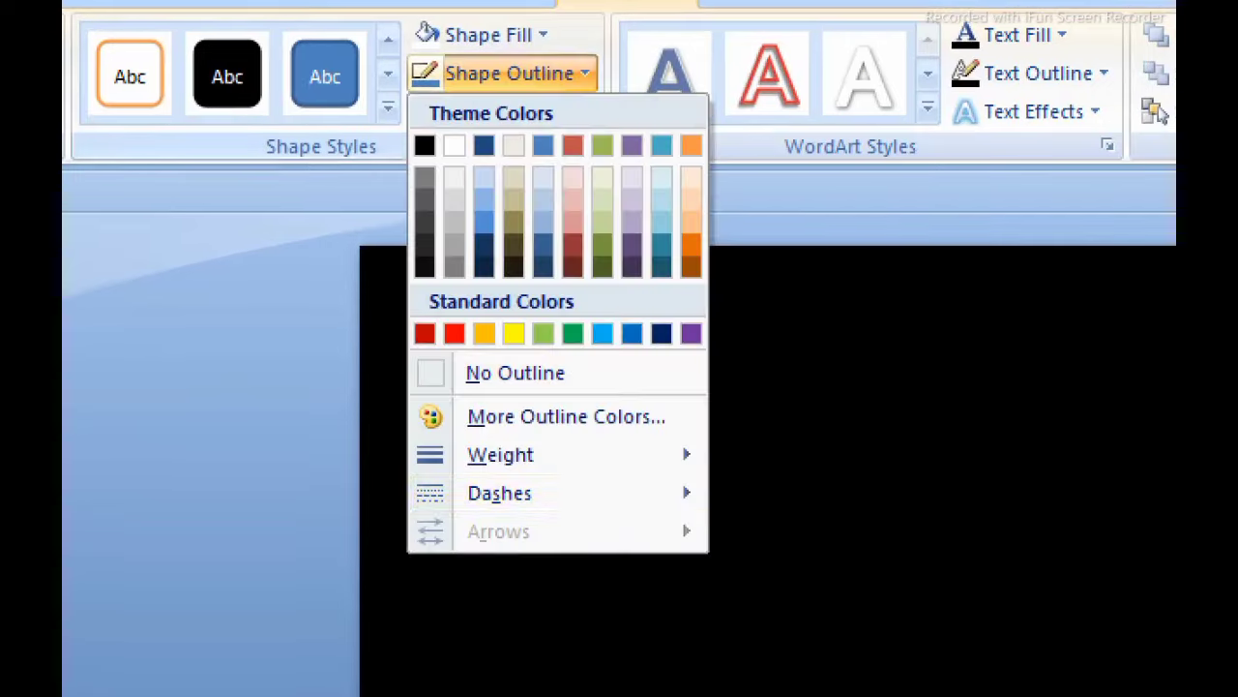
pyautogui.click(516, 372)
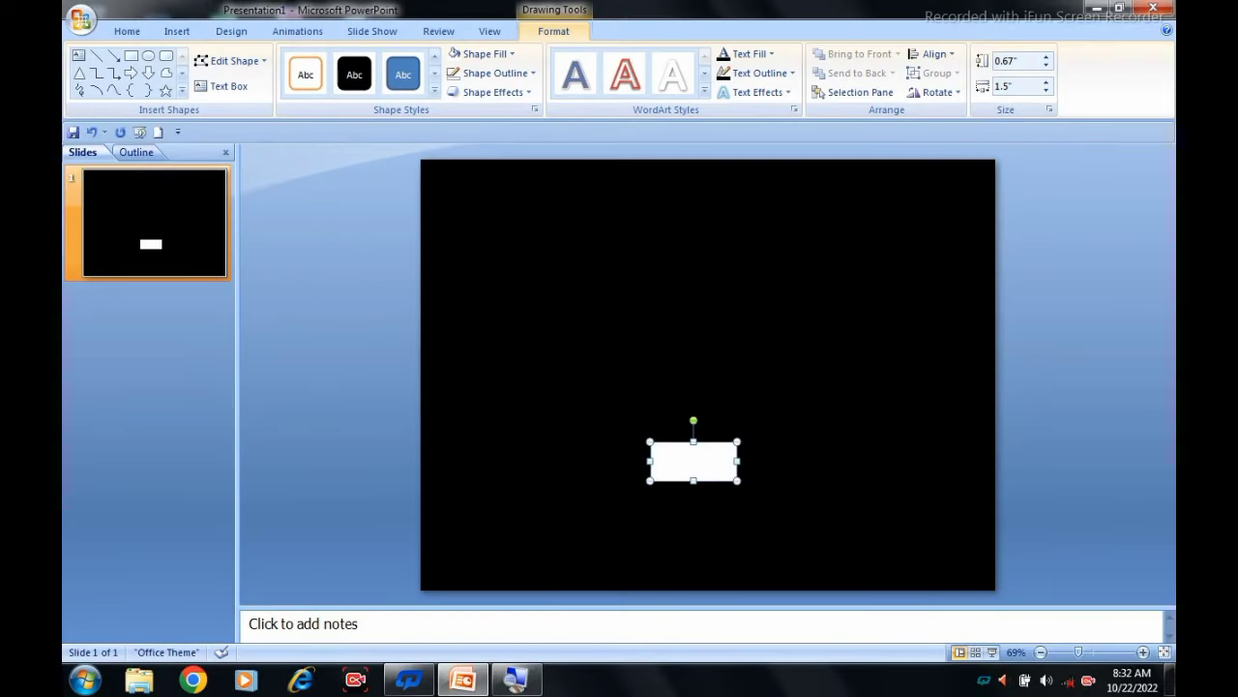
pyautogui.moveTo(694, 461); pyautogui.dragTo(708, 538)
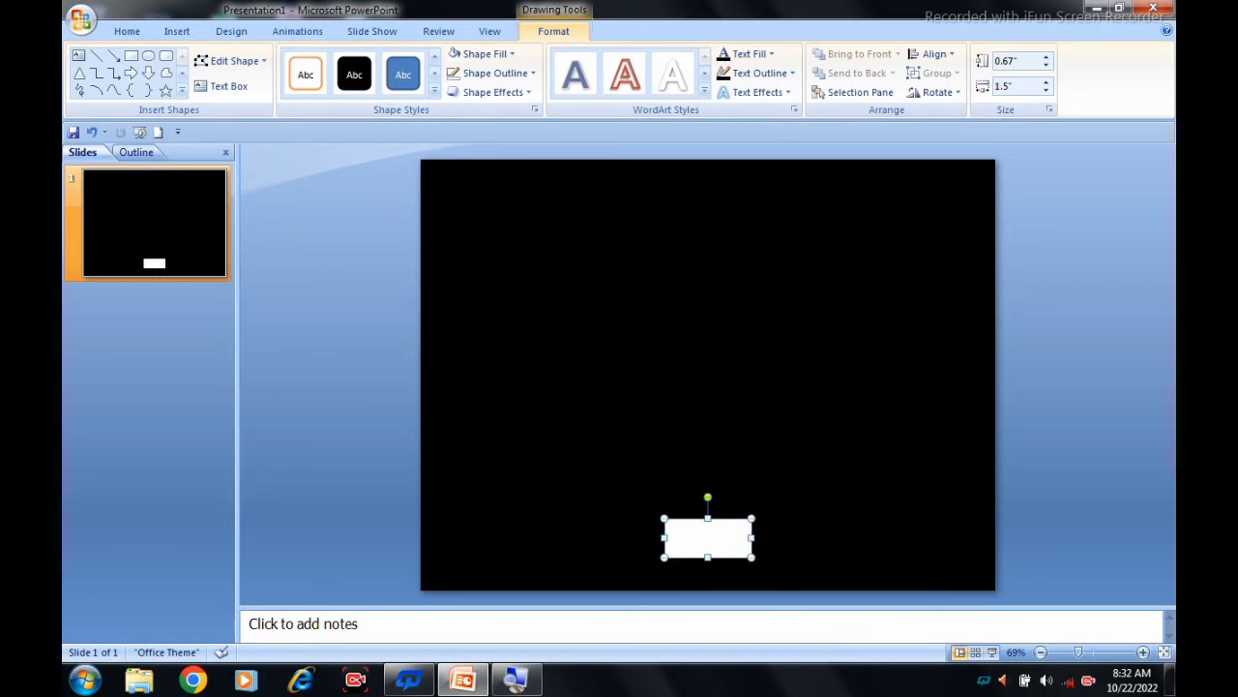
# Step: Duplicate the base as a 1"-wide middle tier sitting on top of it
pyautogui.hotkey('ctrl', 'd')
pyautogui.moveTo(716, 546)
pyautogui.mouseDown()
pyautogui.moveTo(707, 499)
pyautogui.moveTo(708, 571)
pyautogui.mouseUp()
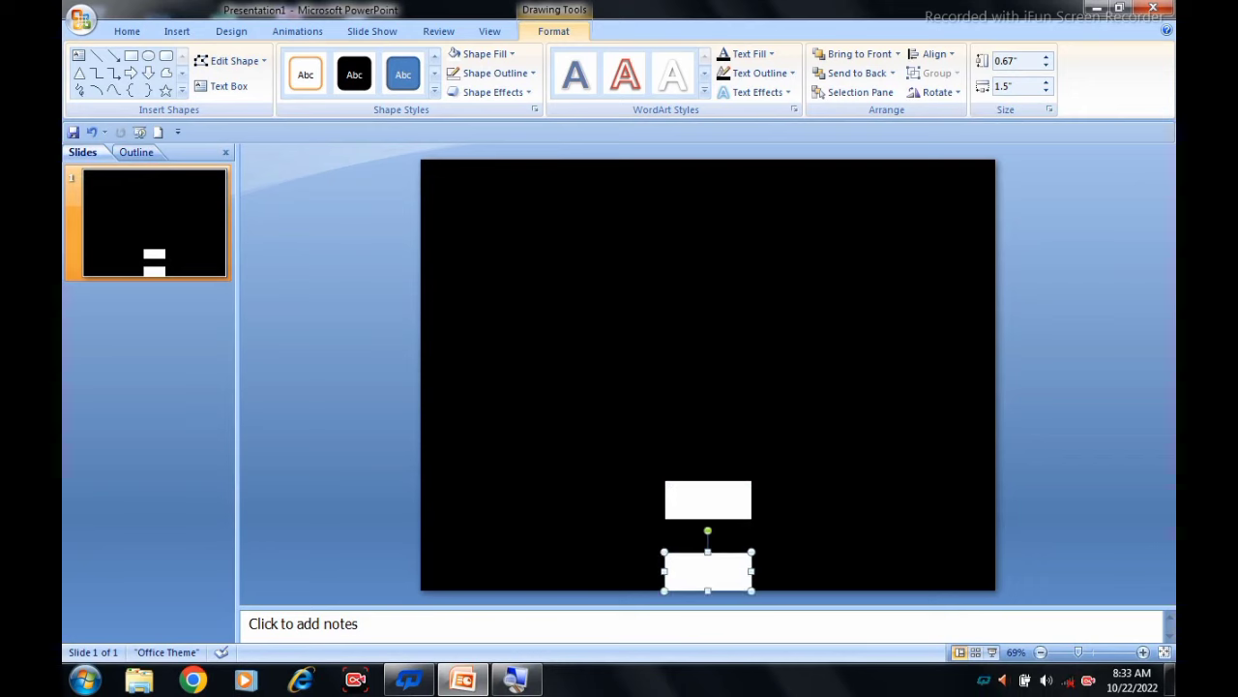
pyautogui.click(707, 499)
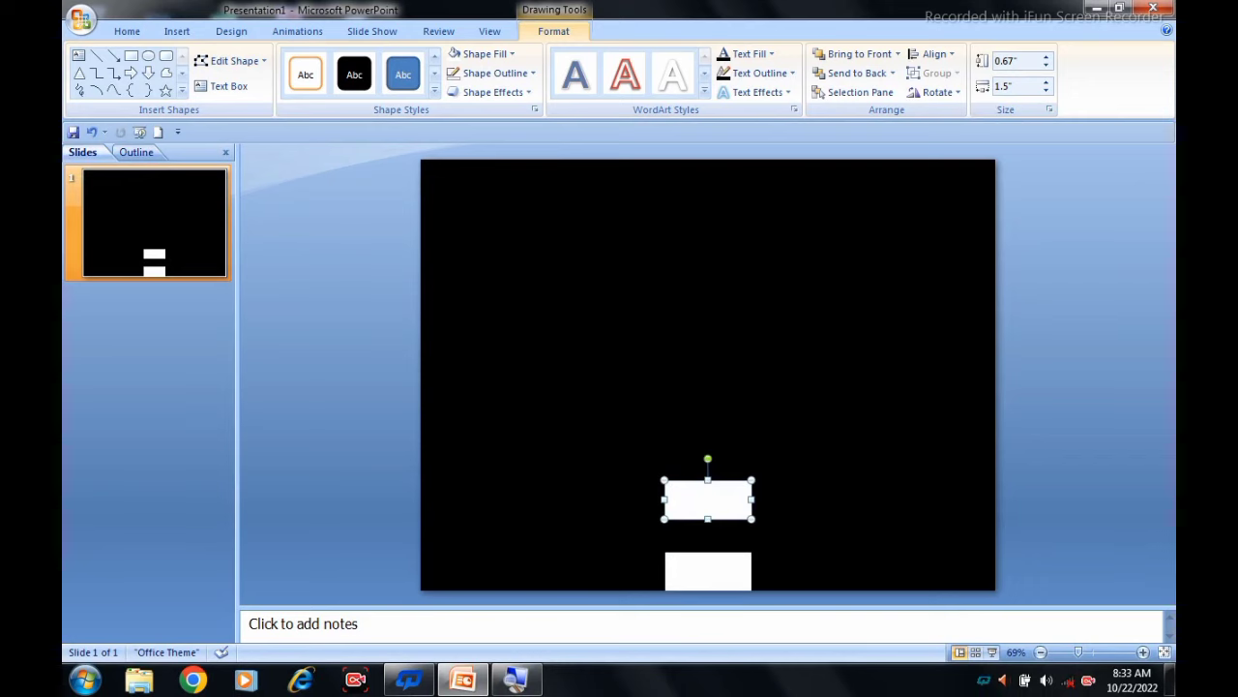
pyautogui.write('1')
pyautogui.press('Return')
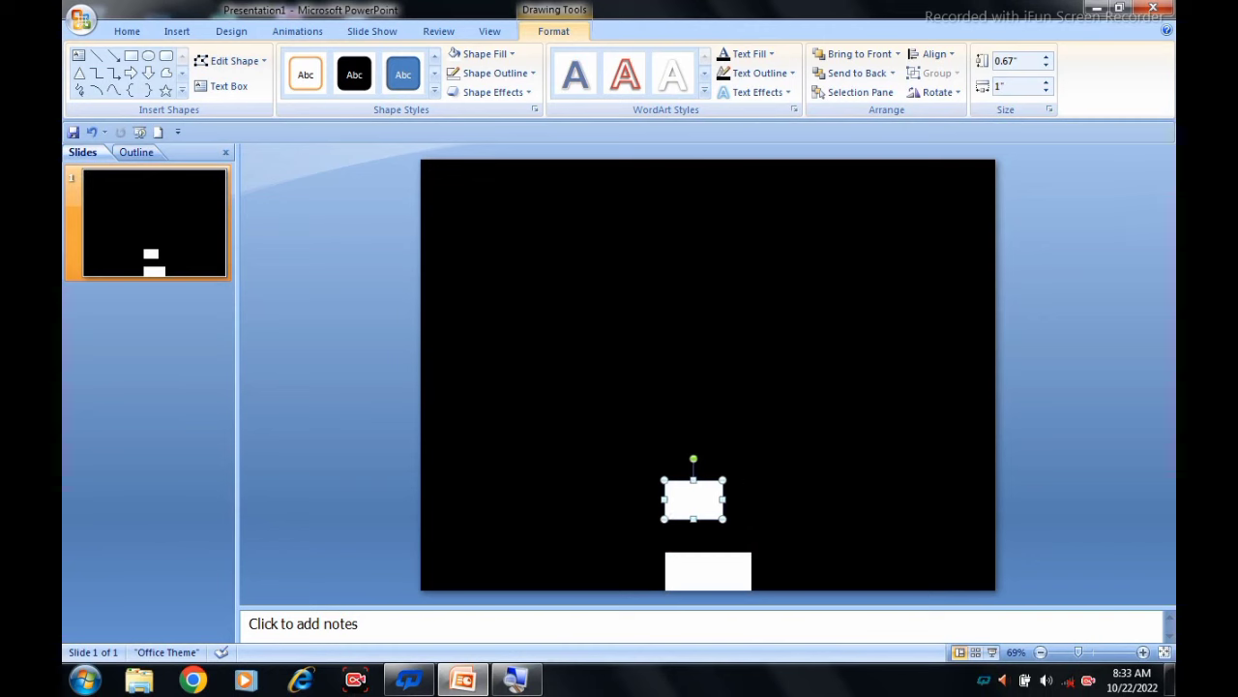
pyautogui.moveTo(694, 500); pyautogui.dragTo(708, 533)
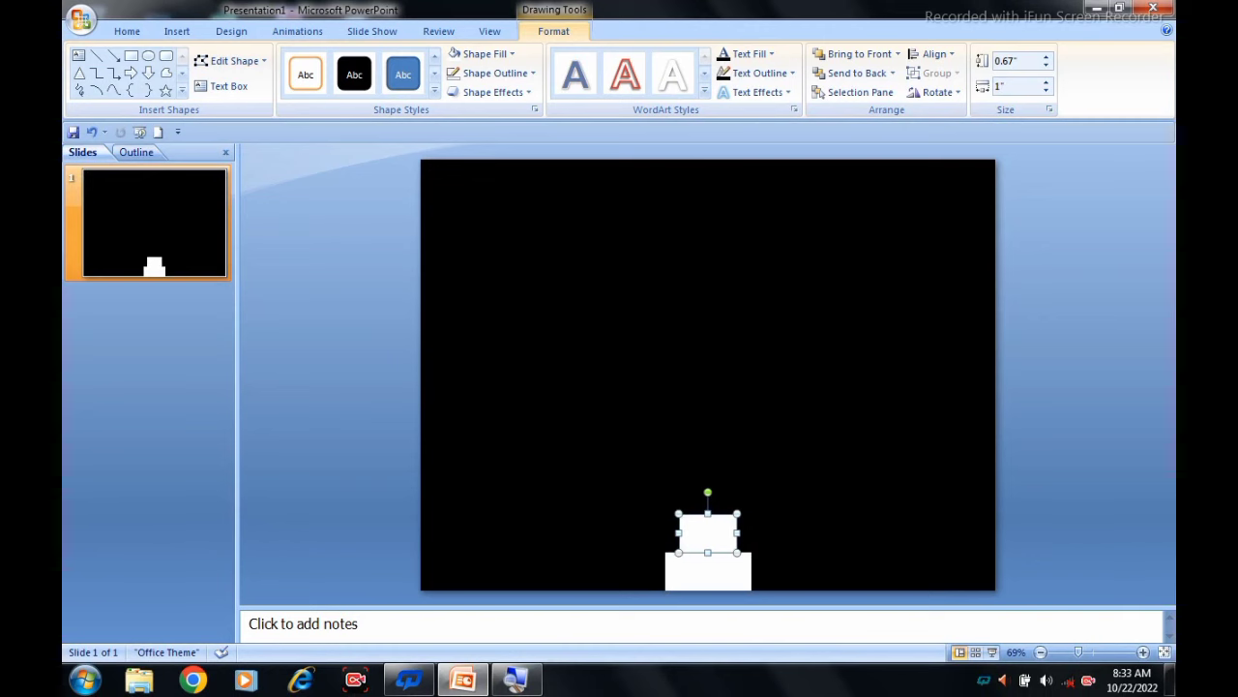
pyautogui.moveTo(679, 532); pyautogui.dragTo(675, 532)
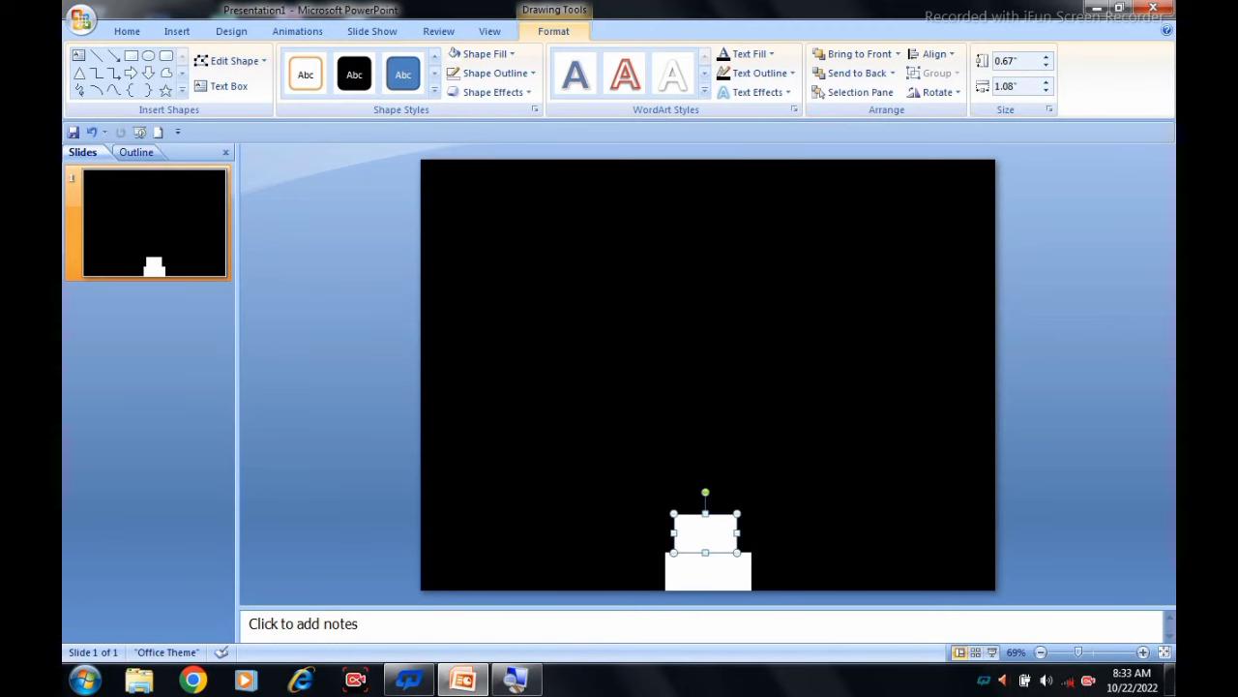
pyautogui.moveTo(737, 532); pyautogui.dragTo(742, 532)
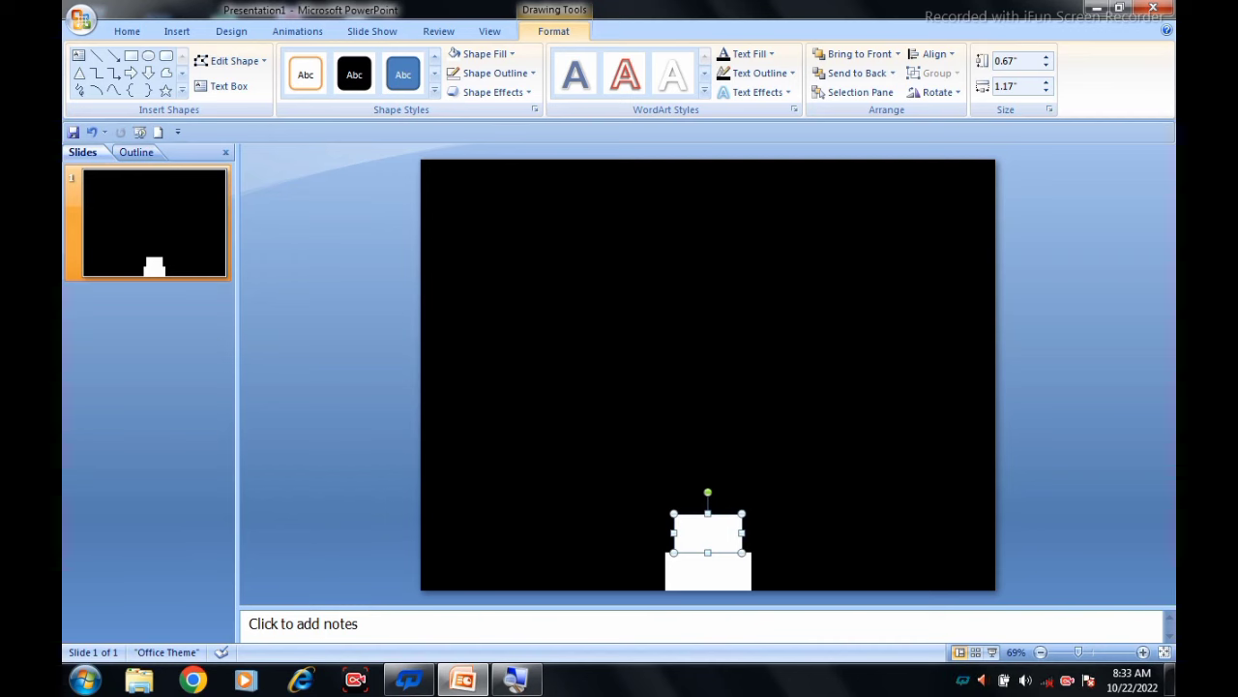
# Step: Duplicate the middle tier, narrow it, and stretch it into a centred 3.33"-tall column
pyautogui.hotkey('ctrl', 'd')
pyautogui.moveTo(719, 543); pyautogui.dragTo(703, 490)
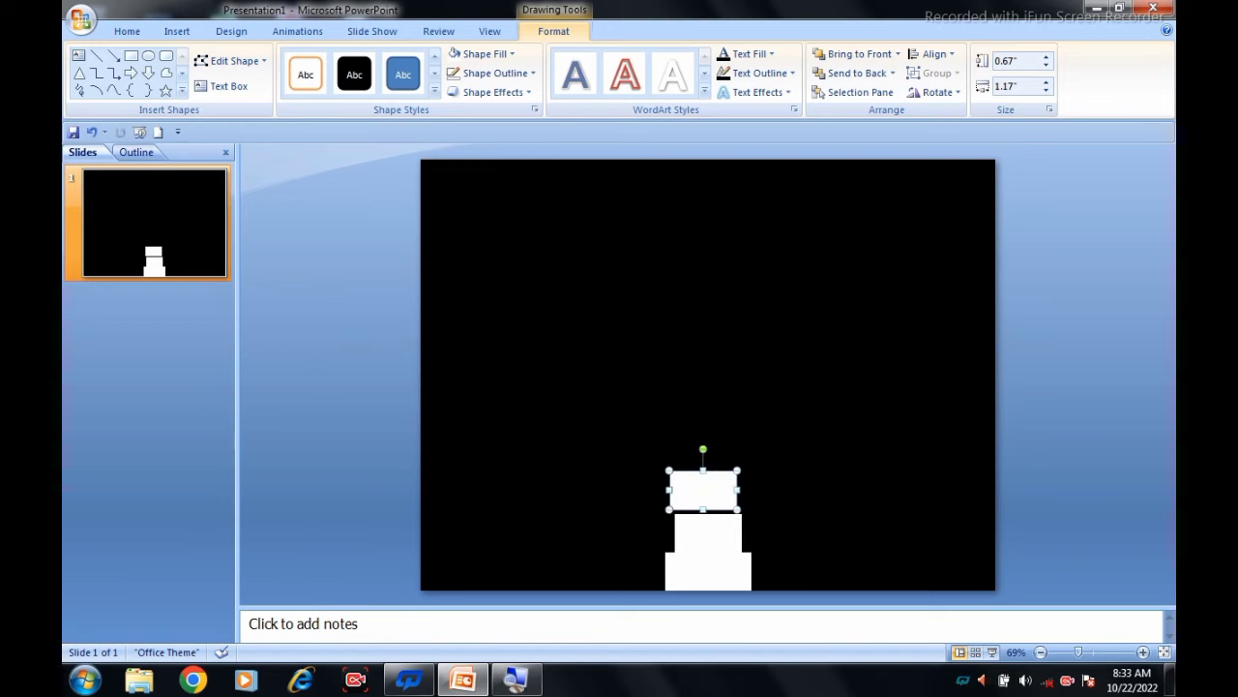
pyautogui.moveTo(668, 490); pyautogui.dragTo(683, 491)
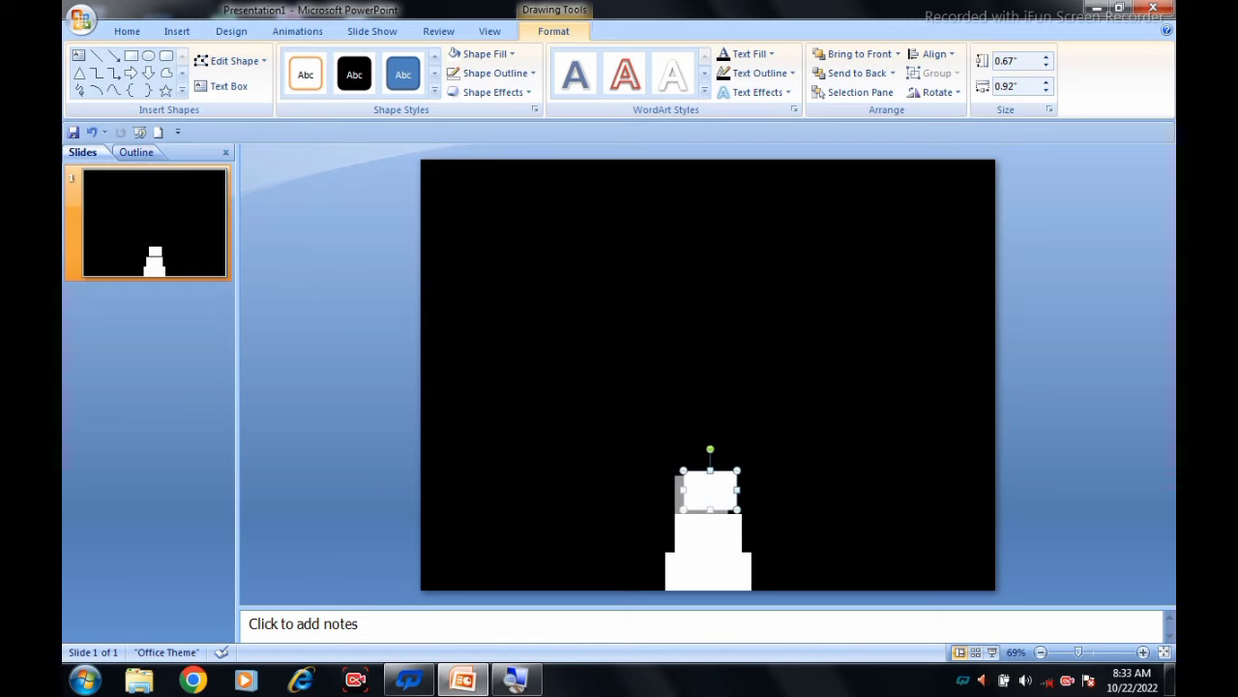
pyautogui.press('Down')
pyautogui.press('Down')
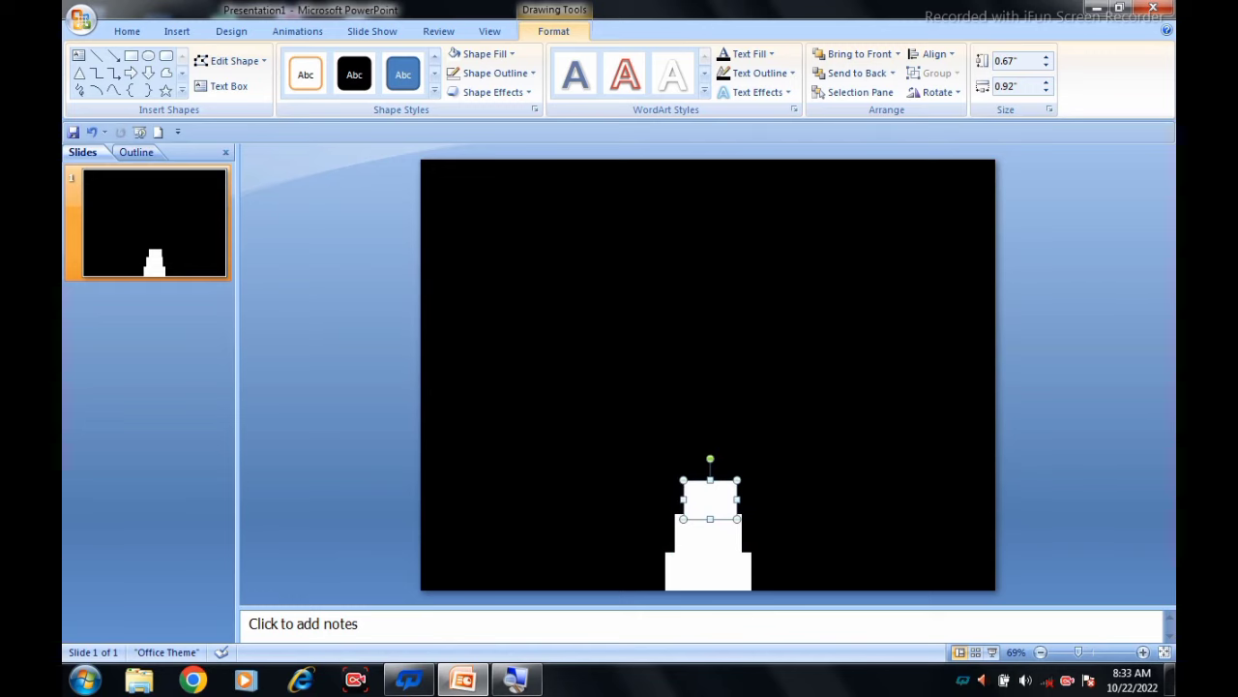
pyautogui.moveTo(710, 481); pyautogui.dragTo(710, 327)
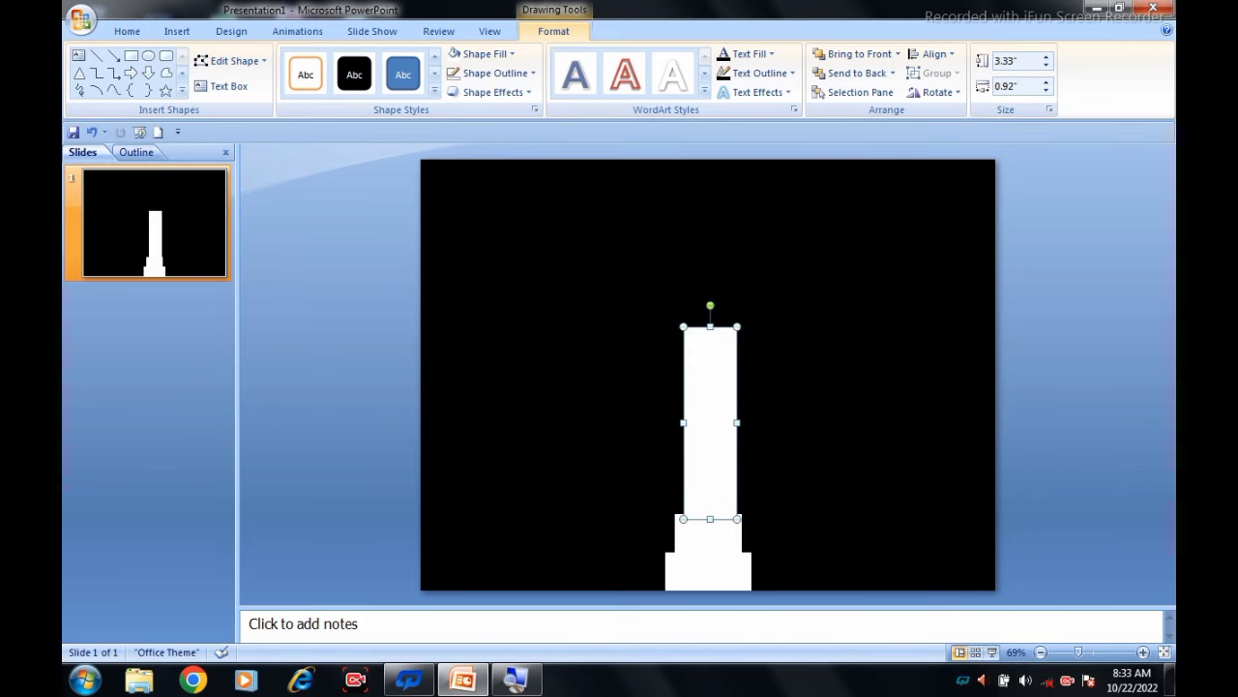
pyautogui.press('Left')
pyautogui.press('Escape')
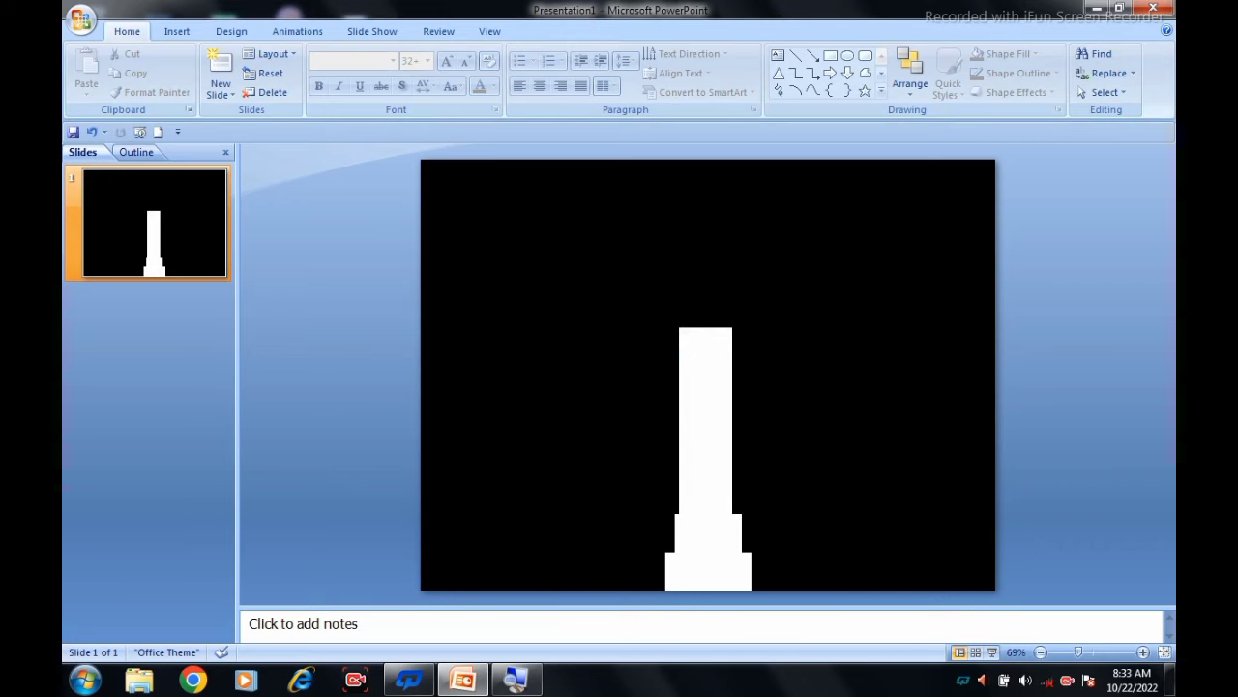
# Step: Copy a rectangle onto the column top and size it into a 0.5" by 0.42" tip
pyautogui.click(707, 532)
pyautogui.moveTo(707, 532); pyautogui.dragTo(702, 313)
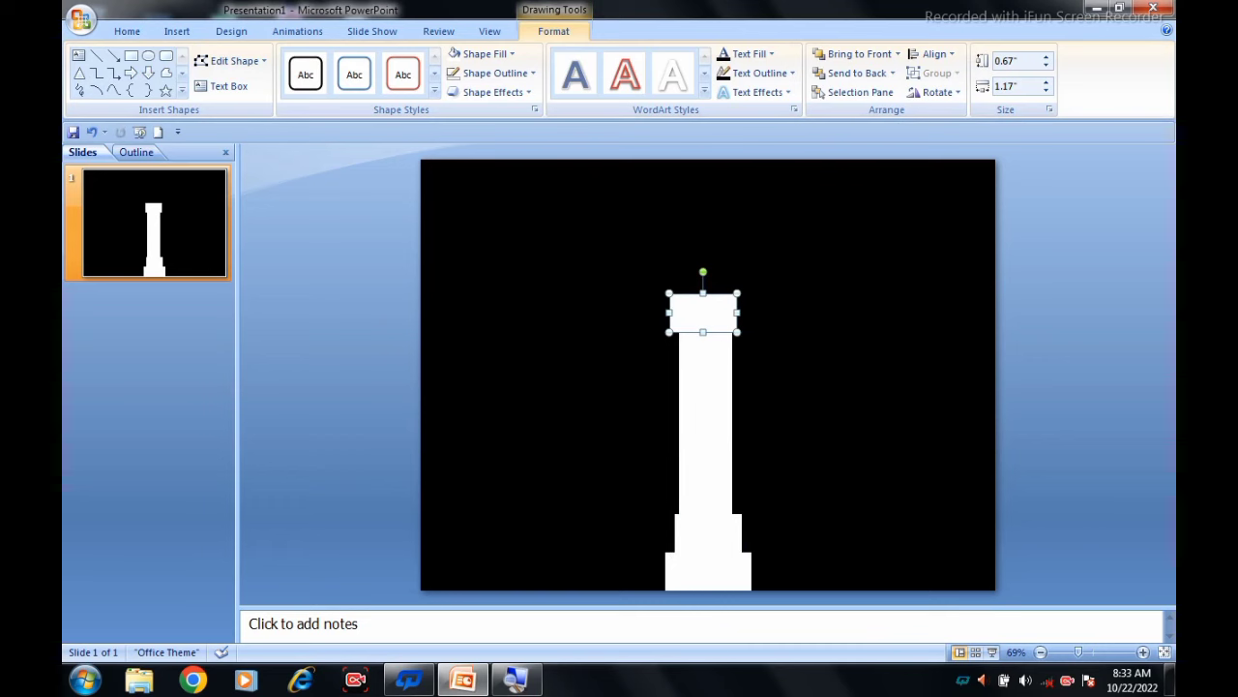
pyautogui.moveTo(738, 313); pyautogui.dragTo(711, 312)
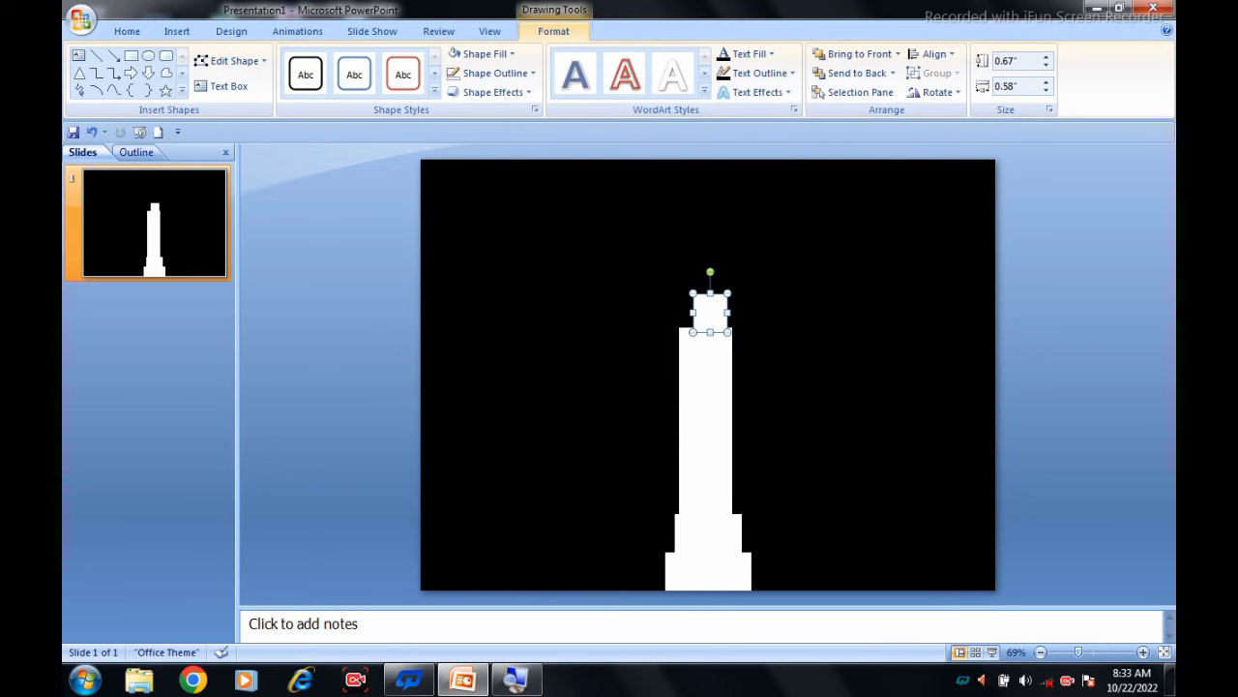
pyautogui.moveTo(692, 312); pyautogui.dragTo(683, 313)
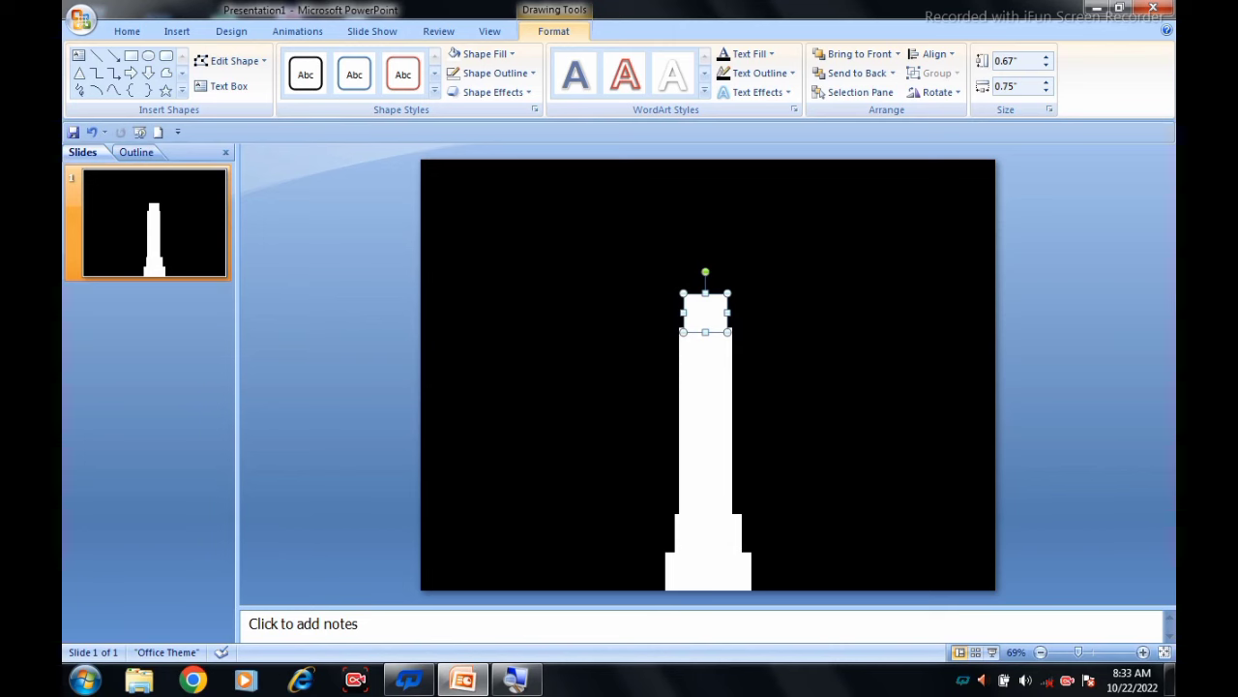
pyautogui.press('Up')
pyautogui.press('Up')
pyautogui.press('Up')
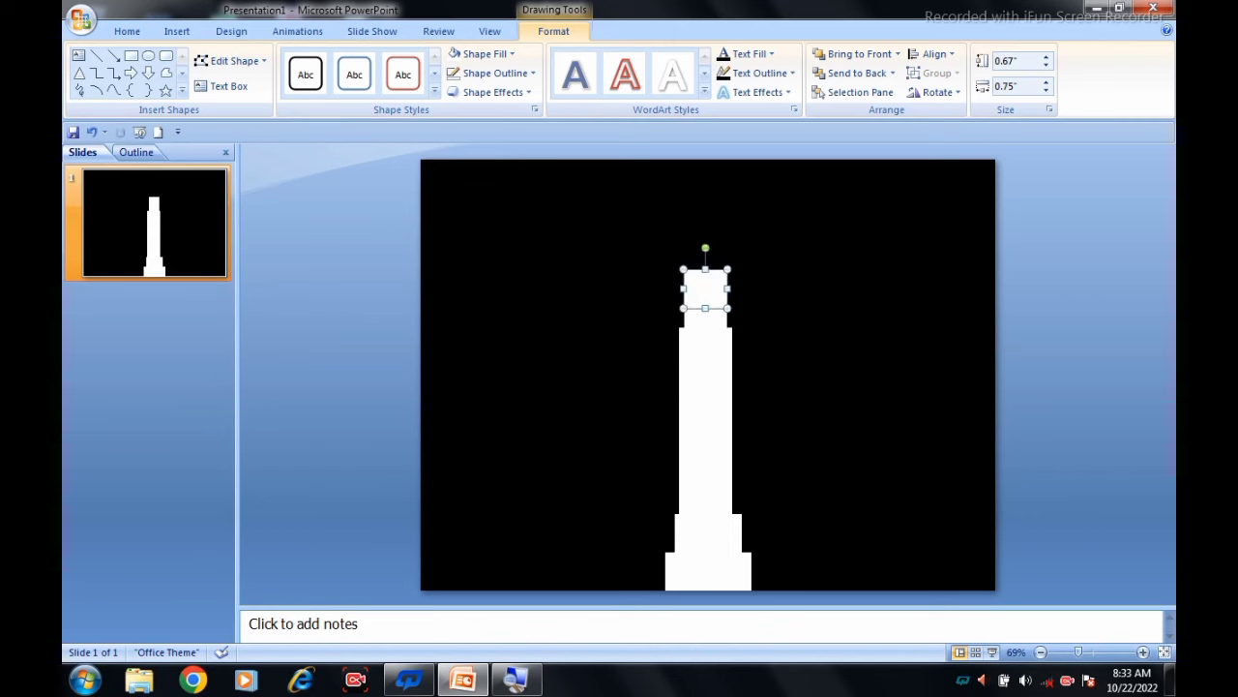
pyautogui.hotkey('shift', 'Left')
pyautogui.hotkey('shift', 'Left')
pyautogui.hotkey('shift', 'Left')
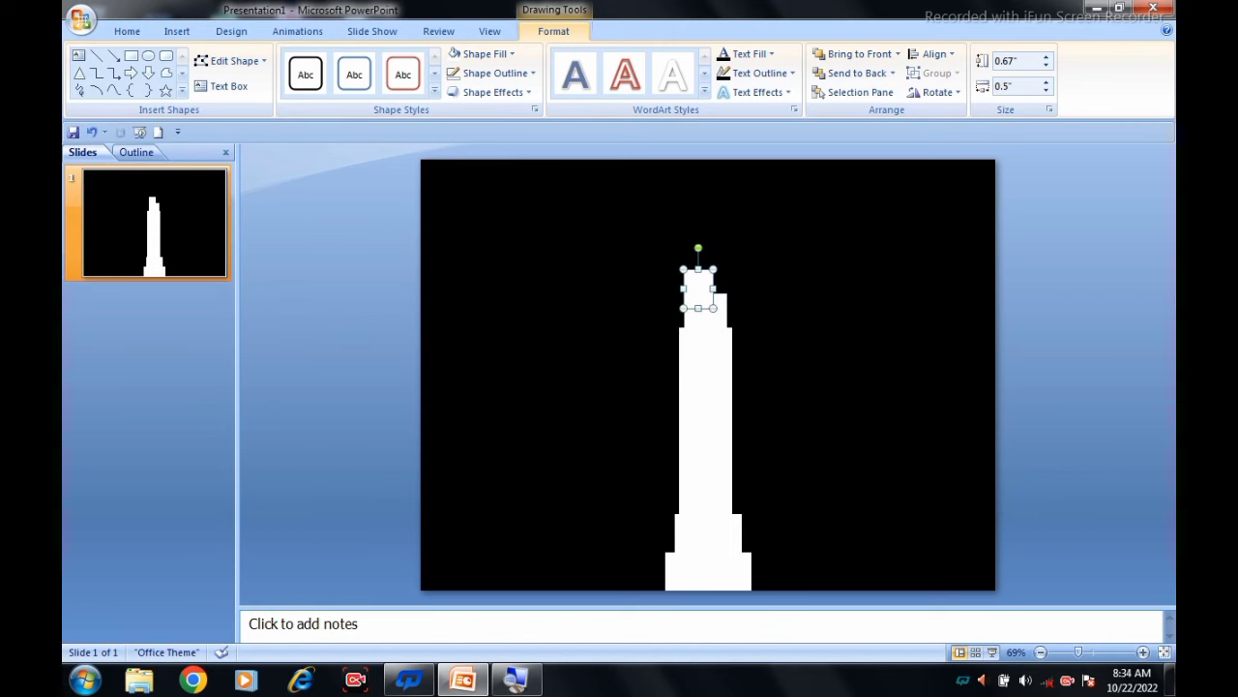
pyautogui.hotkey('shift', 'Down')
pyautogui.hotkey('shift', 'Down')
pyautogui.hotkey('shift', 'Down')
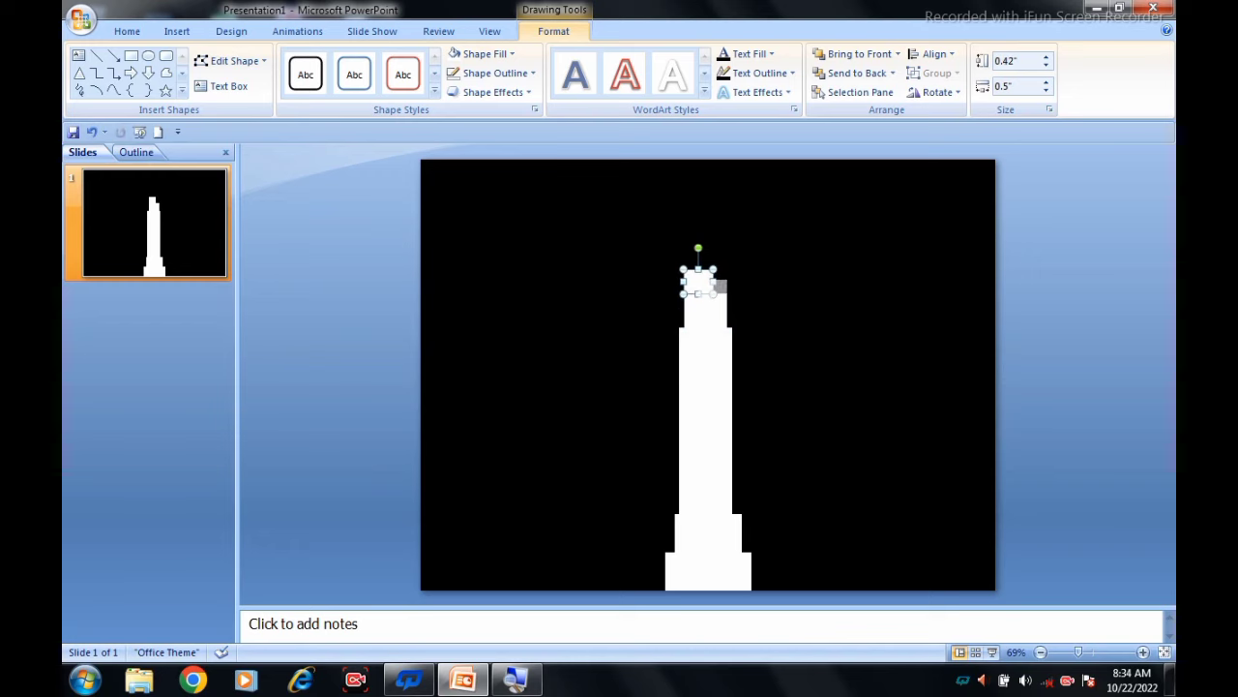
pyautogui.moveTo(717, 283); pyautogui.dragTo(722, 291)
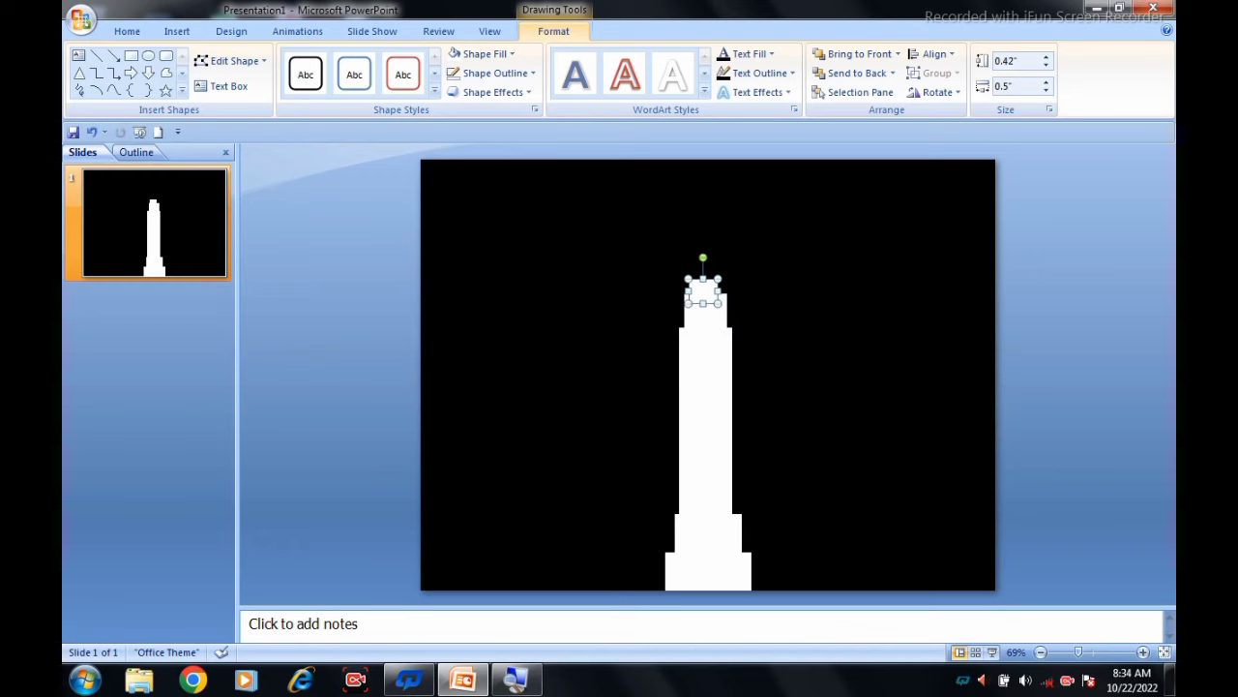
pyautogui.press('Right')
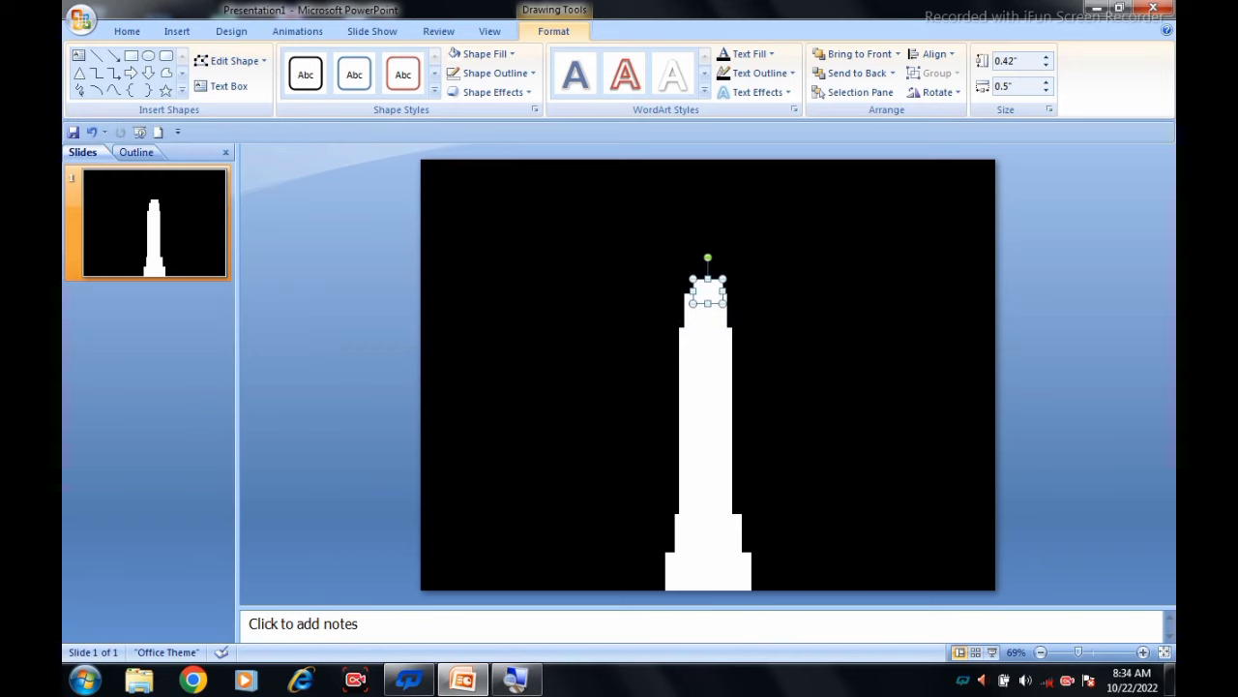
pyautogui.press('Left')
# Step: Shorten the step below the tip to 0.33" and reseat the tip on it
pyautogui.click(706, 311)
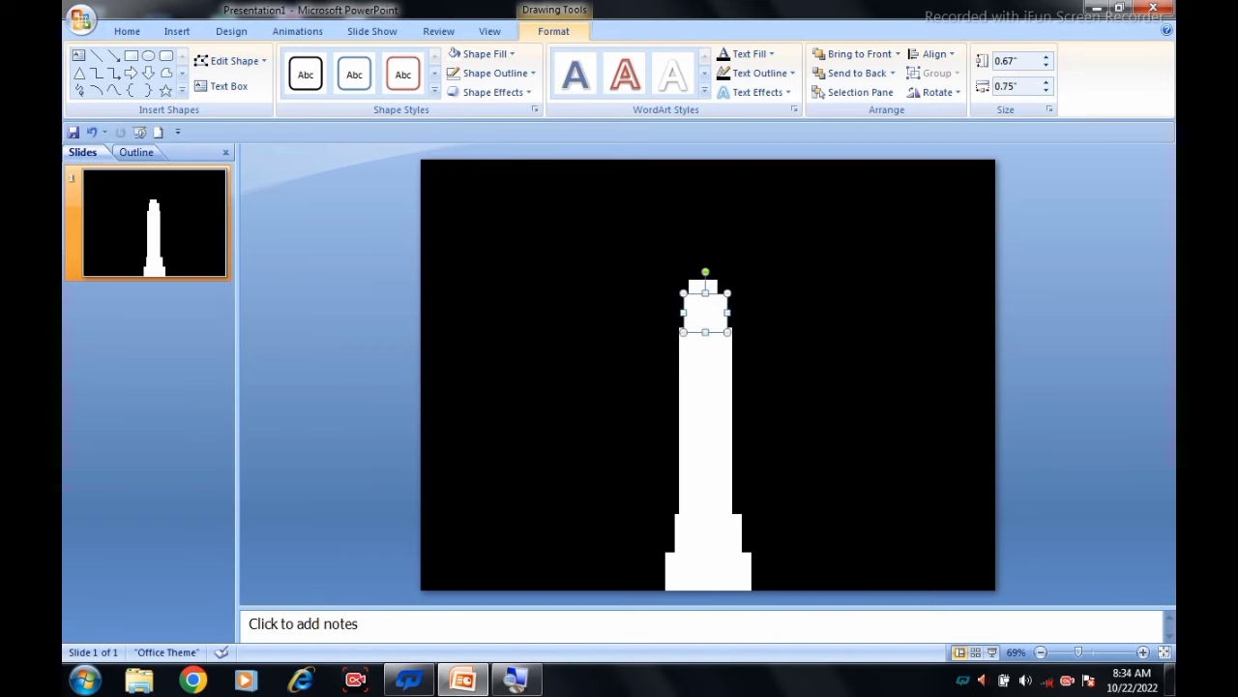
pyautogui.moveTo(705, 292); pyautogui.dragTo(706, 312)
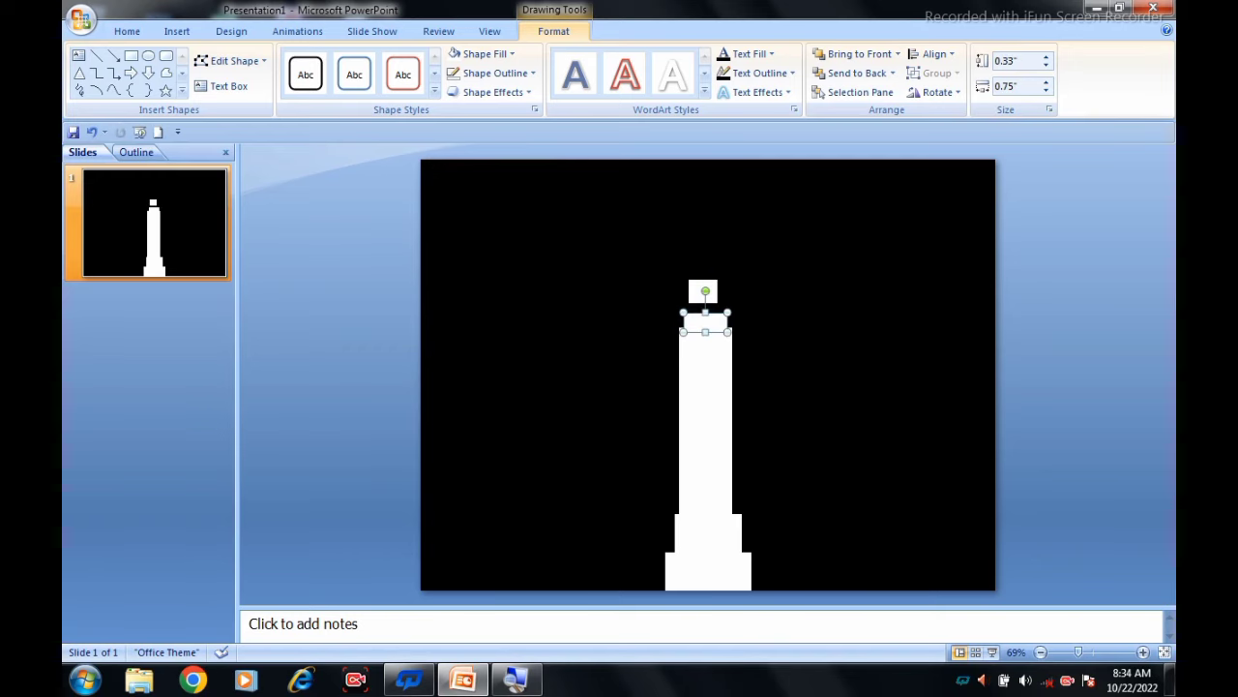
pyautogui.click(703, 291)
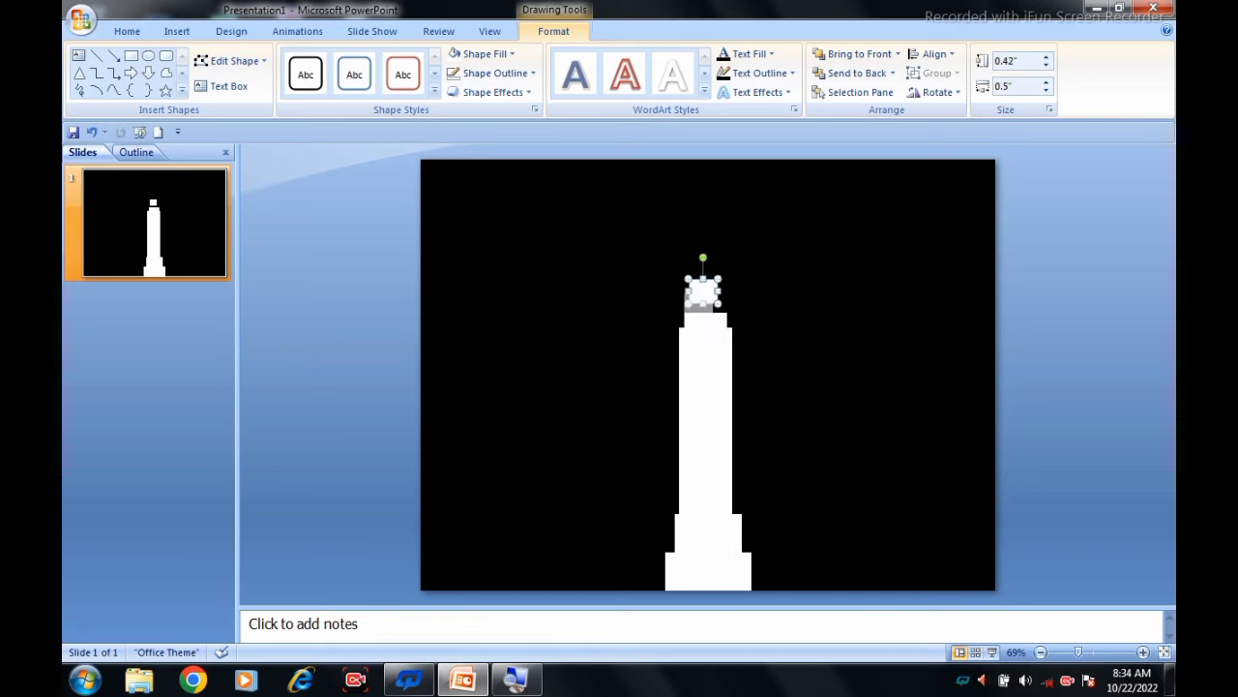
pyautogui.moveTo(703, 292); pyautogui.dragTo(703, 311)
pyautogui.press('Escape')
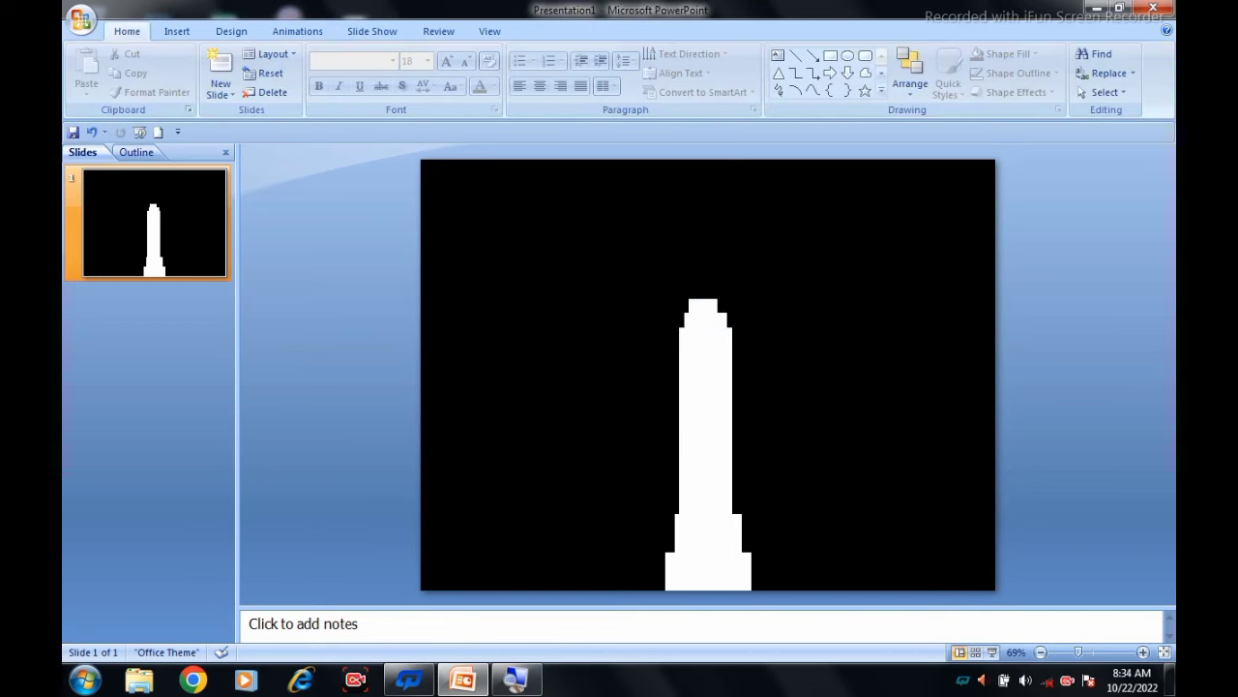
pyautogui.hotkey('ctrl', 'z')
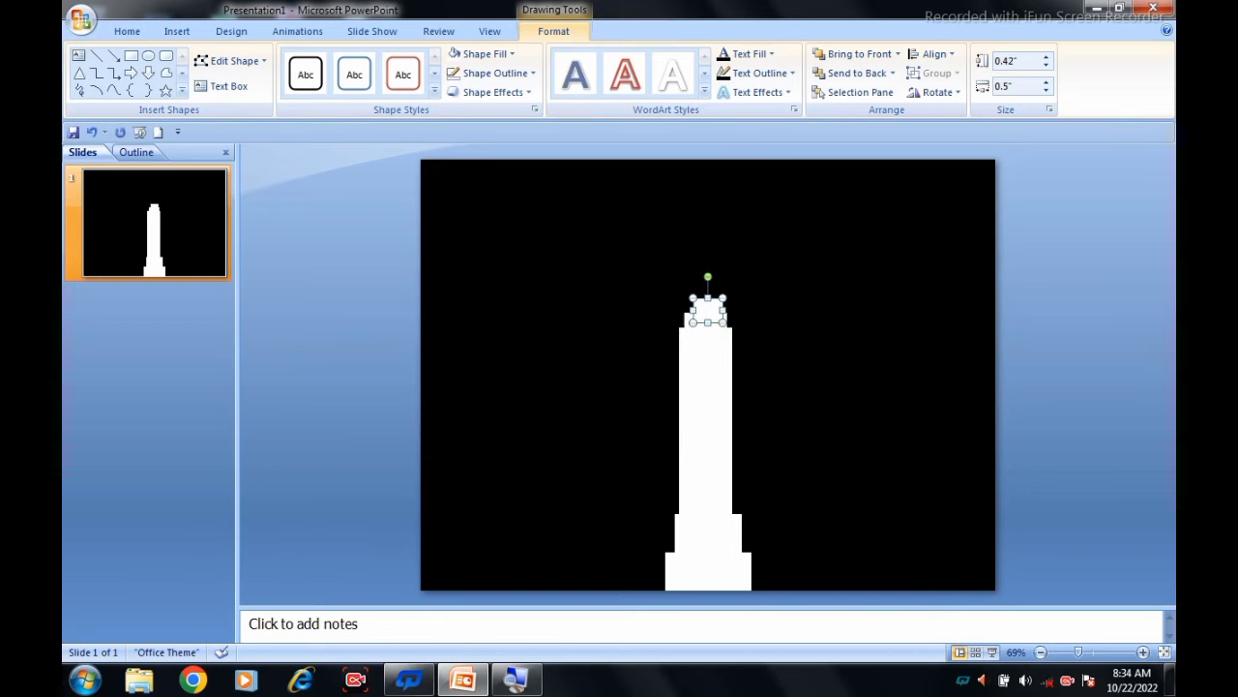
pyautogui.press('Escape')
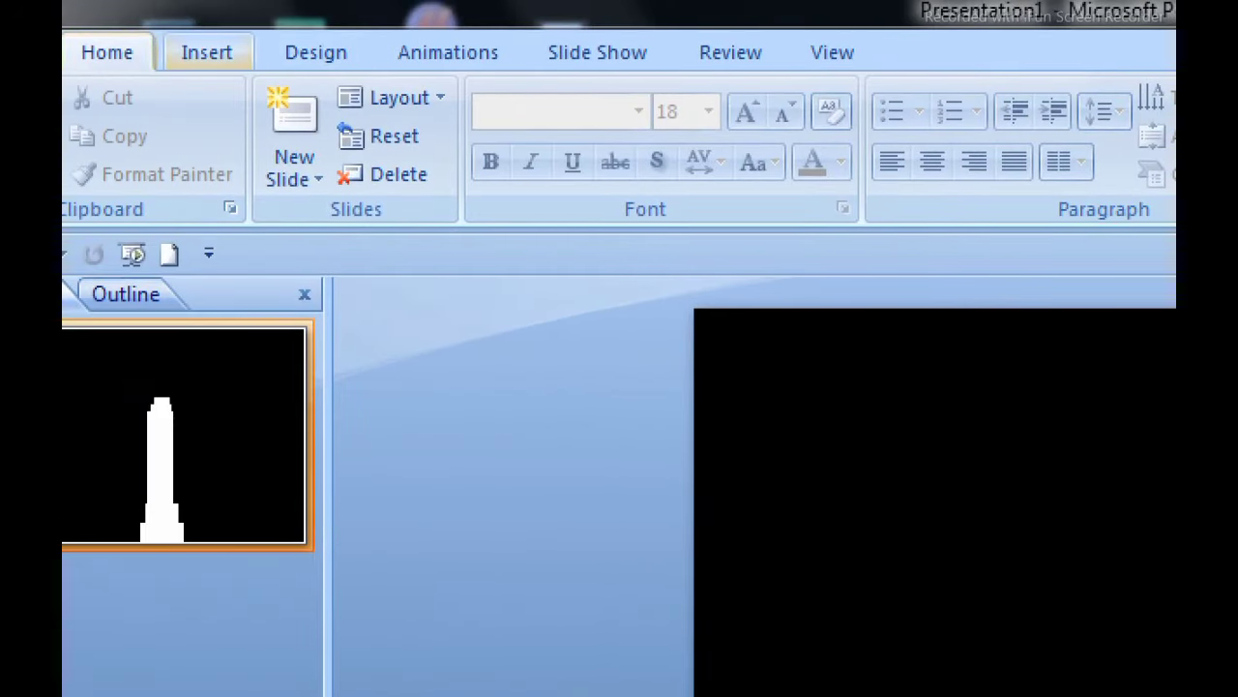
# Step: Draw an upright oval at the slide's upper left
pyautogui.click(206, 53)
pyautogui.click(344, 136)
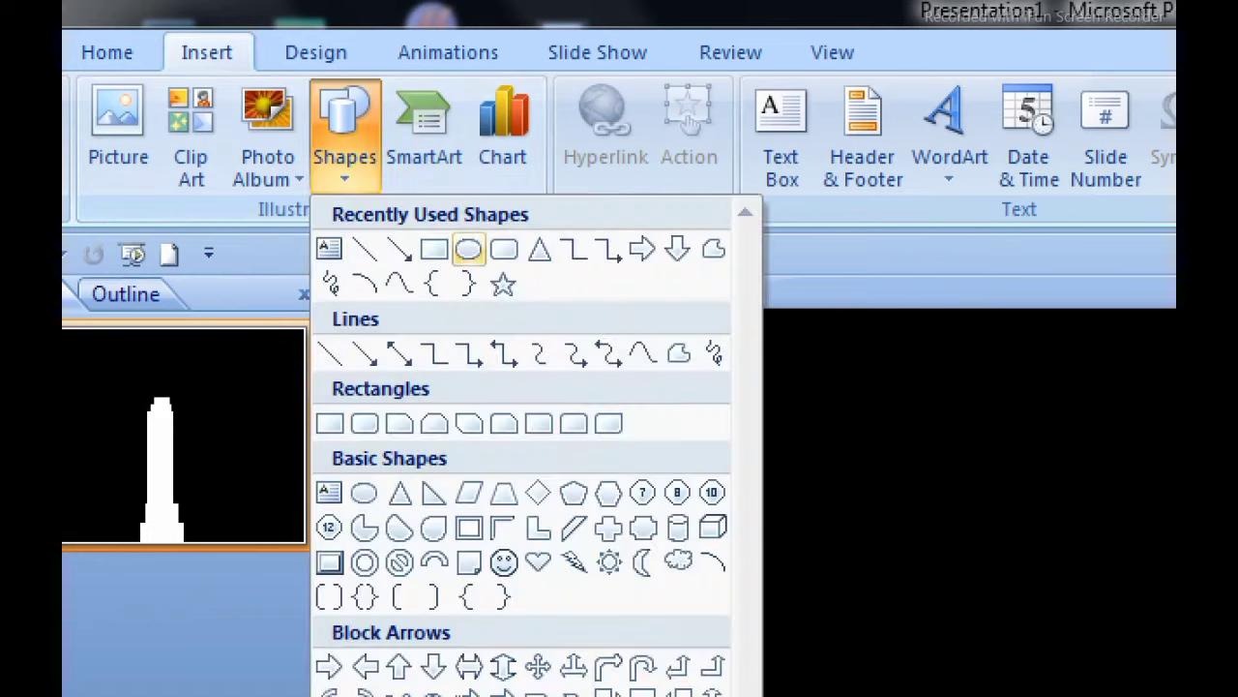
pyautogui.click(468, 250)
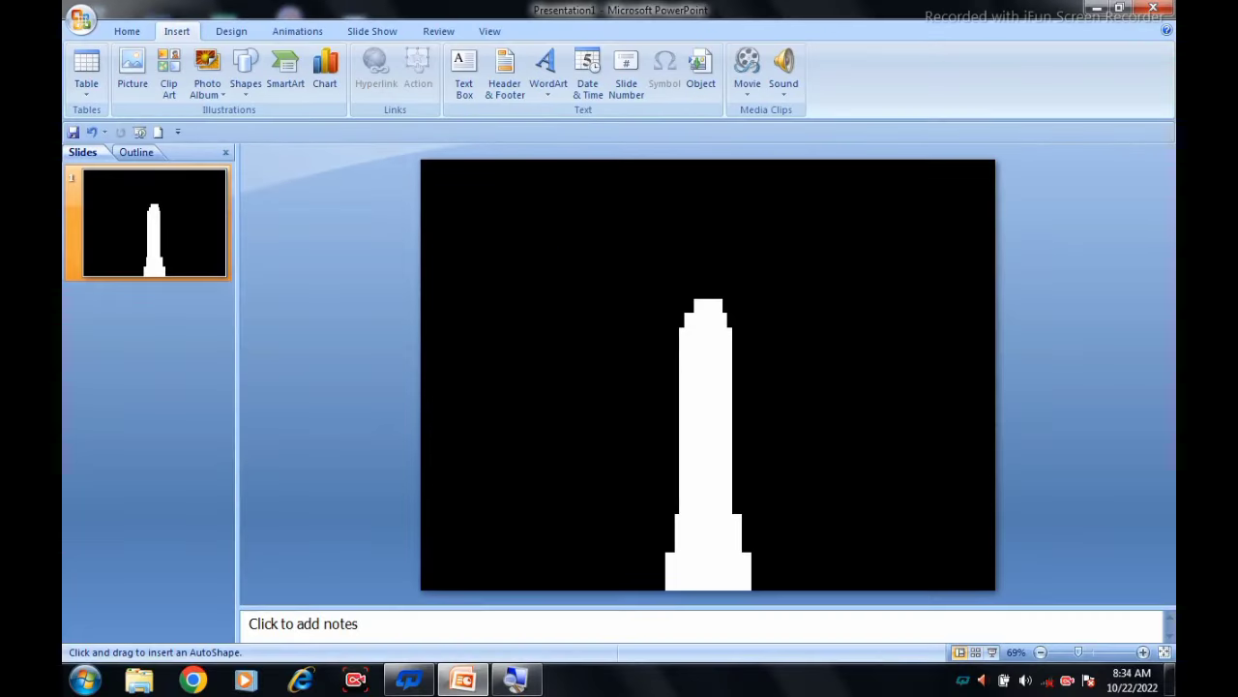
pyautogui.moveTo(453, 215); pyautogui.dragTo(560, 384)
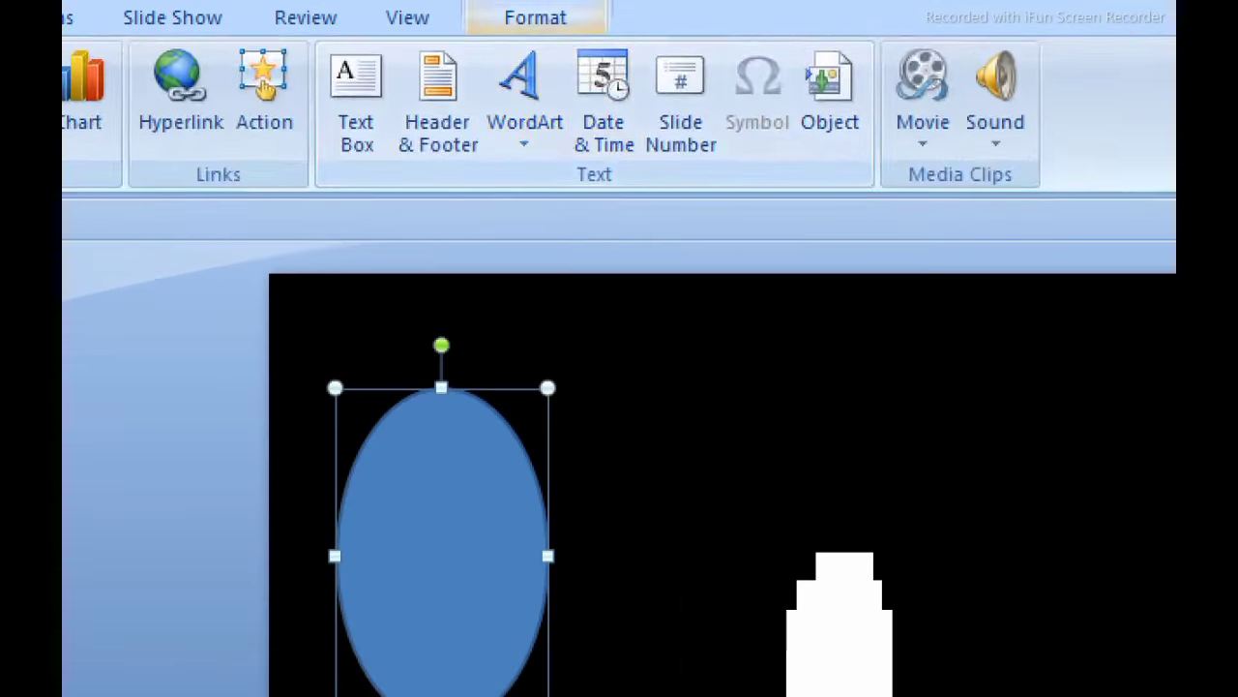
# Step: Fill the oval with the Fire preset gradient
pyautogui.click(553, 31)
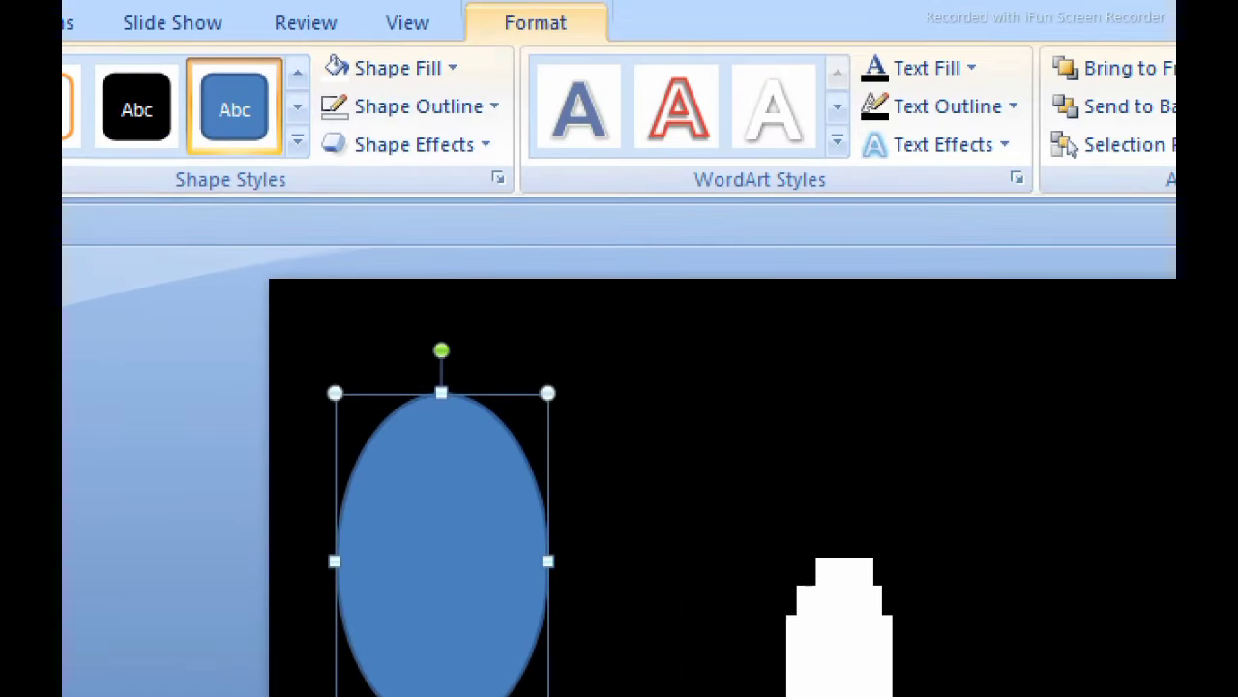
pyautogui.click(397, 68)
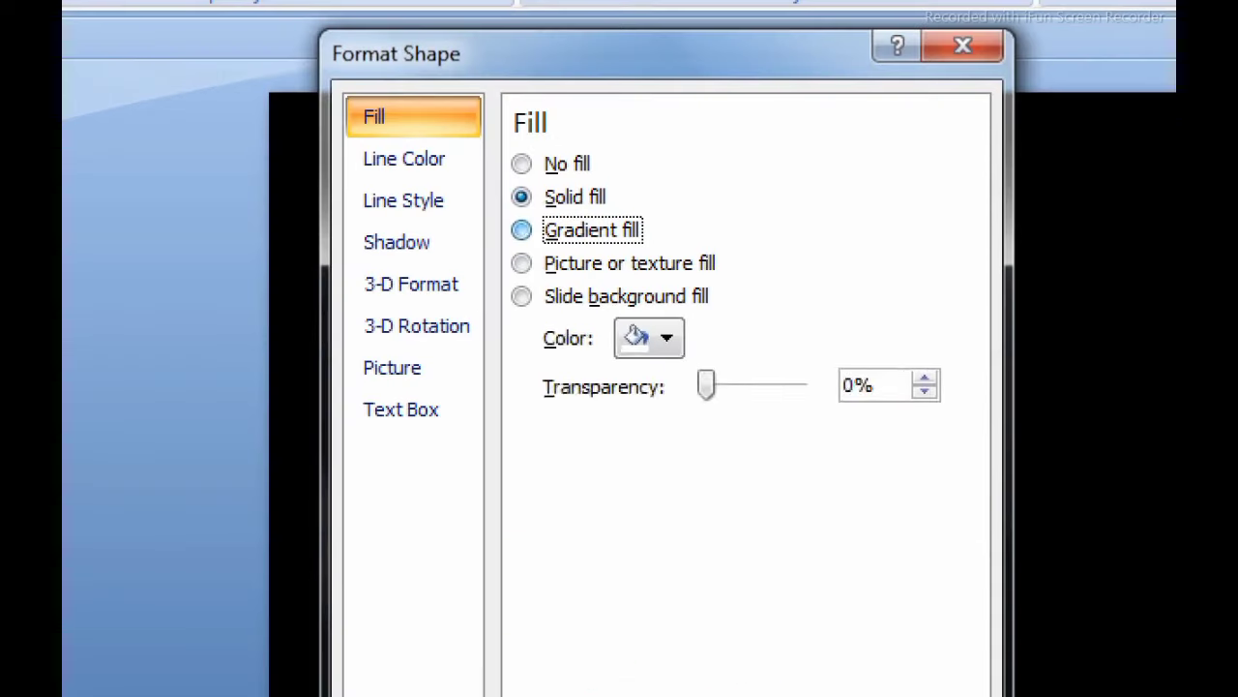
pyautogui.click(547, 228)
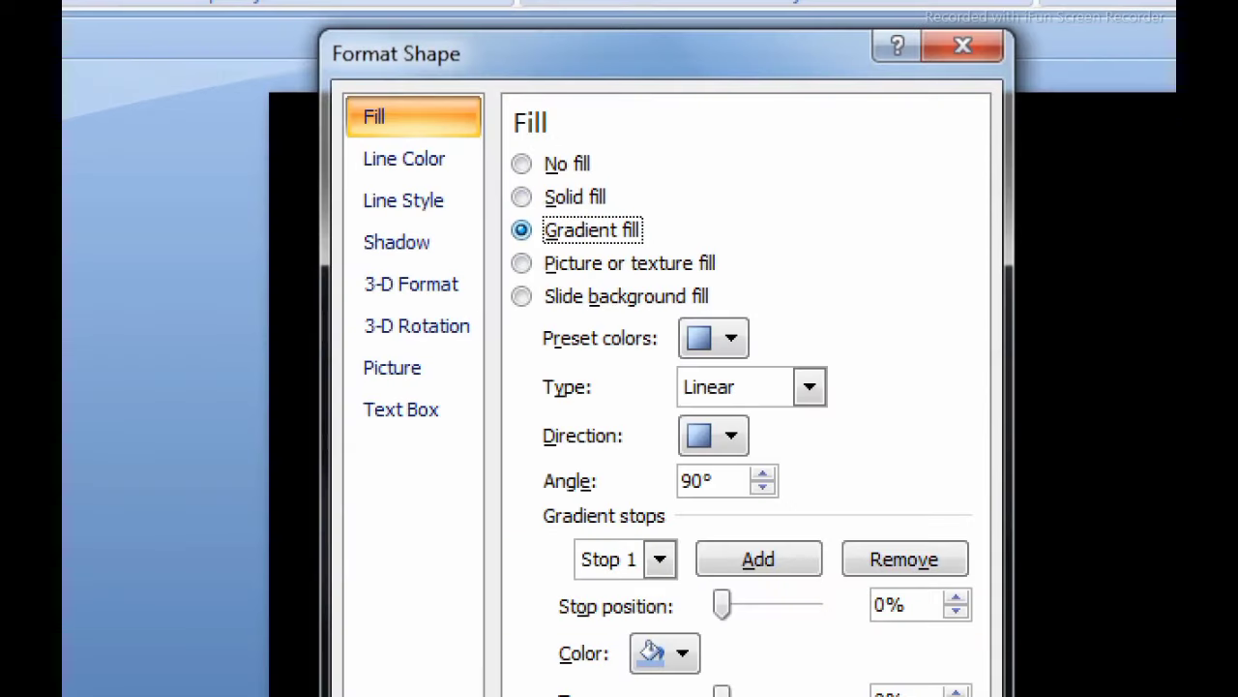
pyautogui.click(730, 337)
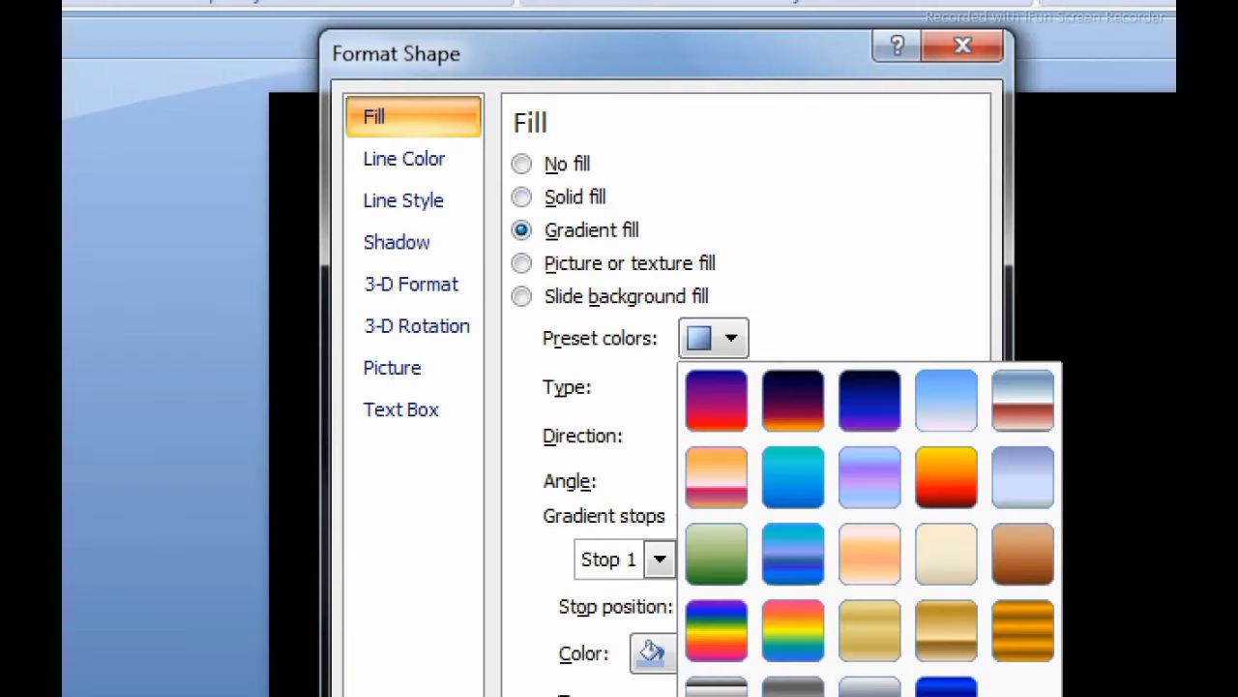
pyautogui.click(946, 476)
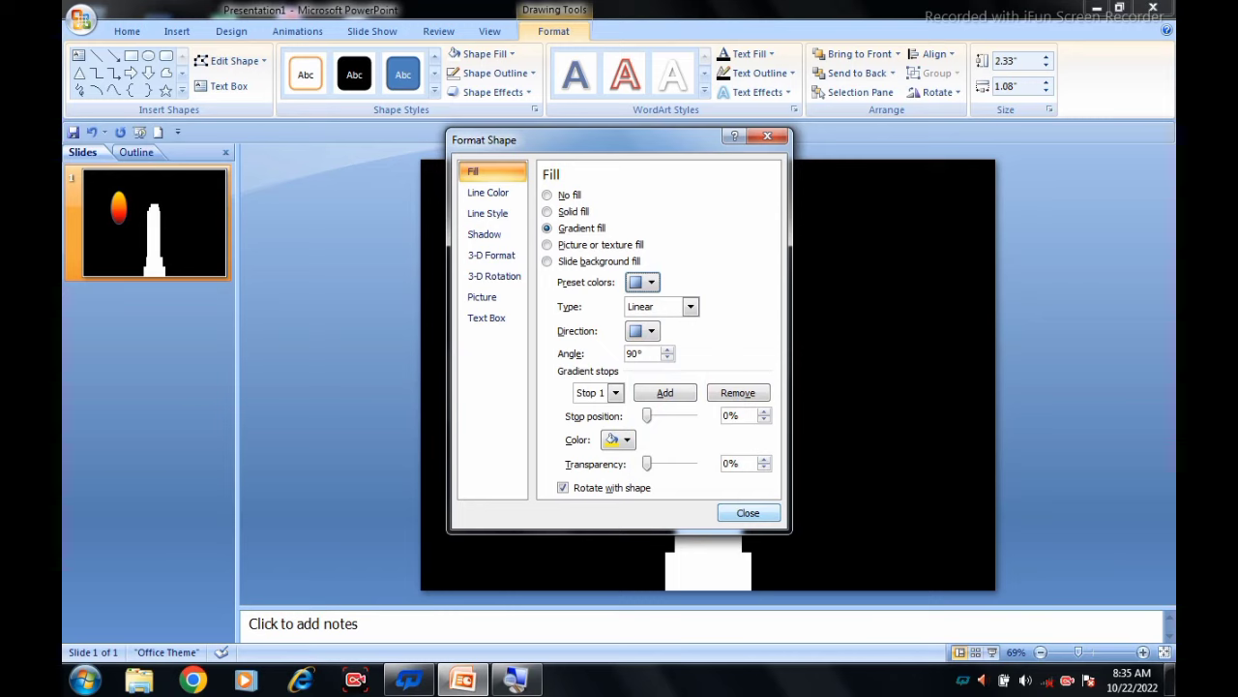
pyautogui.click(748, 513)
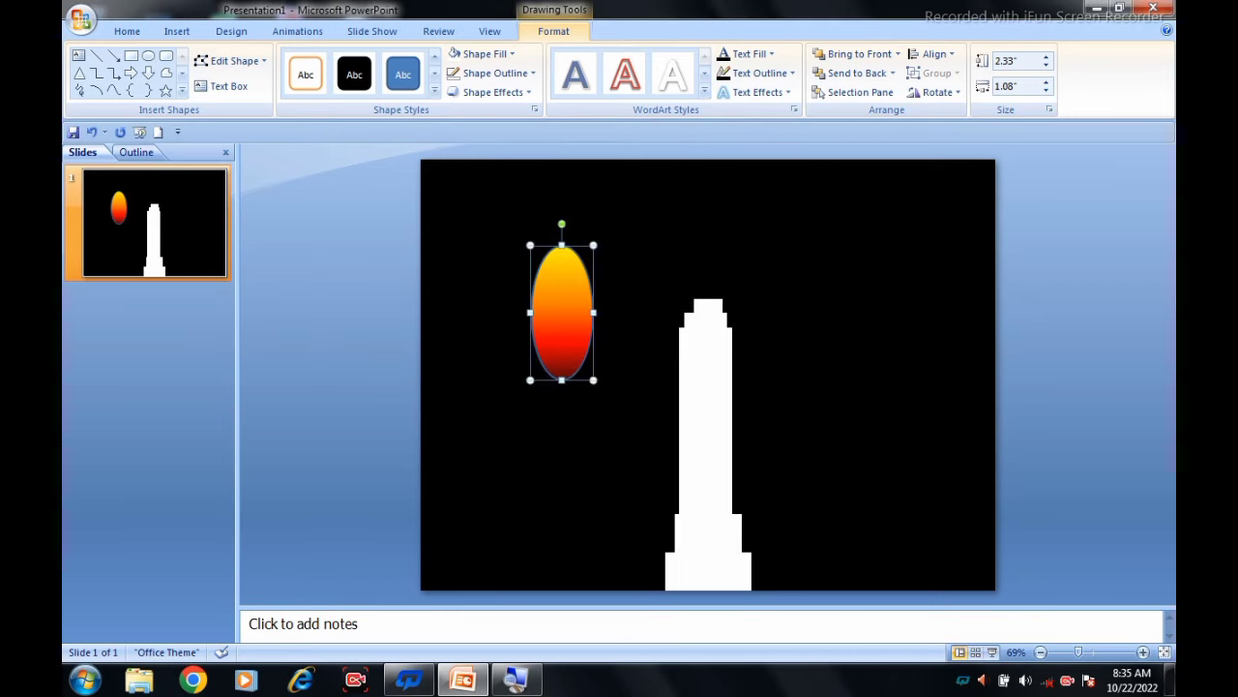
# Step: Remove the flame oval's outline
pyautogui.press('super')
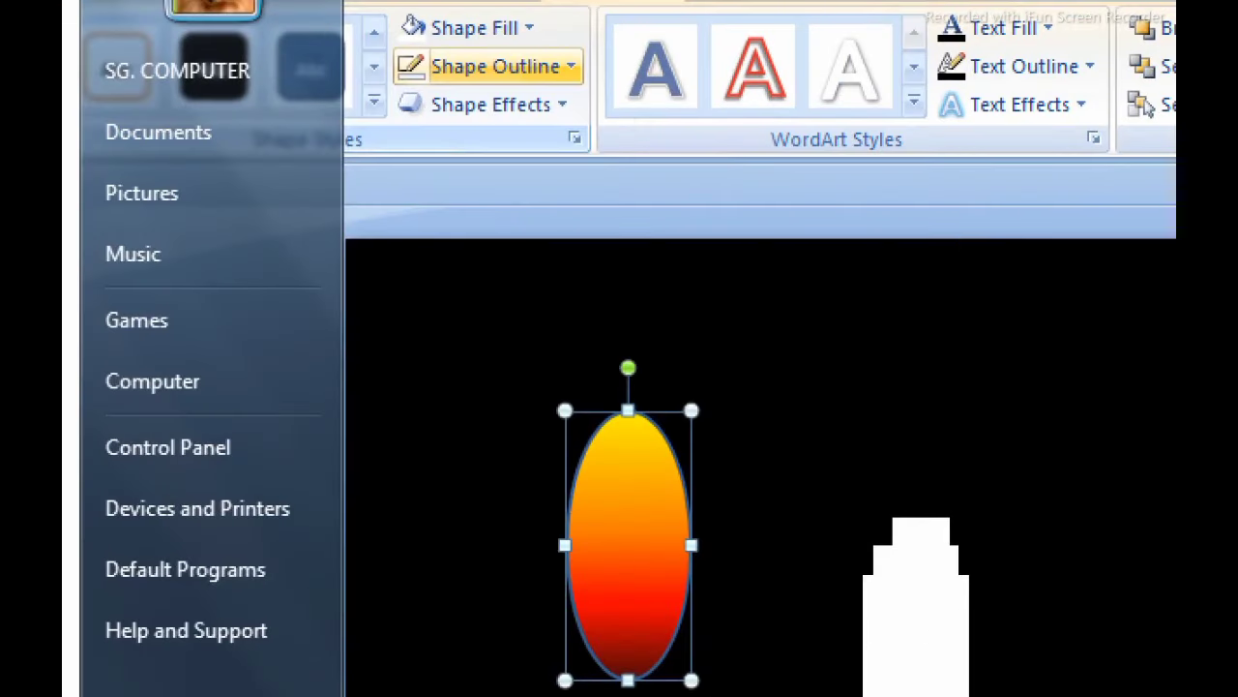
pyautogui.click(571, 66)
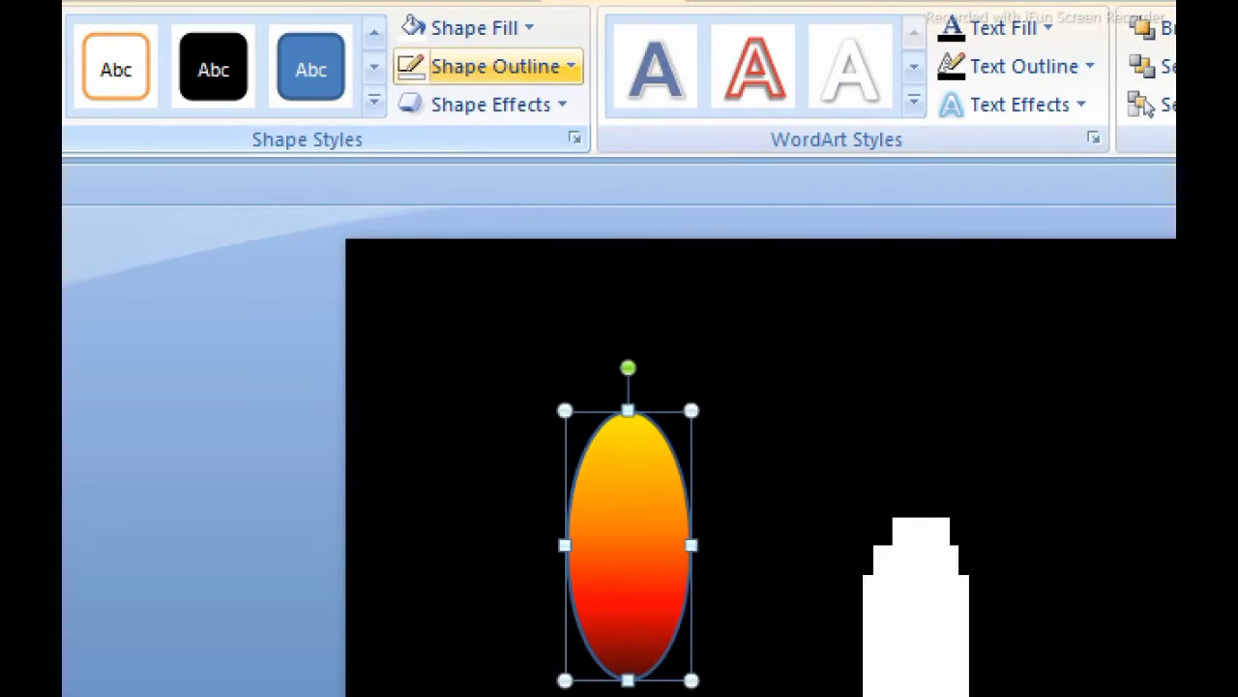
pyautogui.click(571, 66)
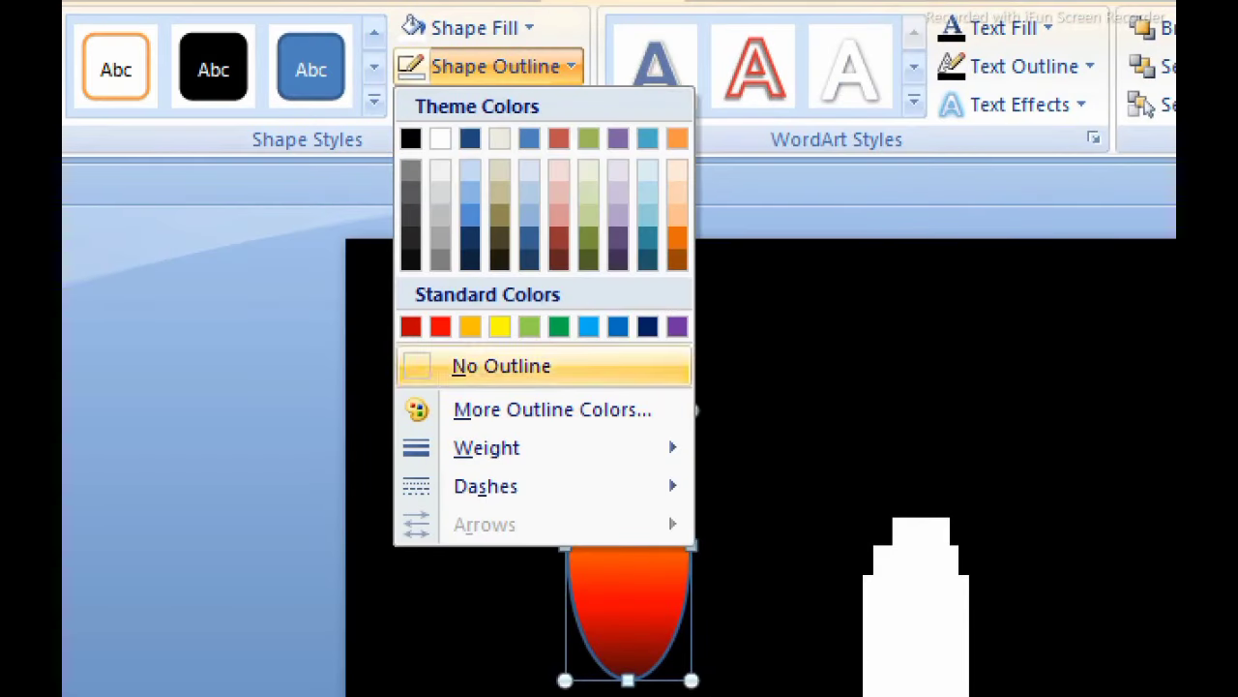
pyautogui.click(502, 366)
# Step: Slim and shorten the oval and centre it on the candle's tip
pyautogui.moveTo(629, 542); pyautogui.dragTo(829, 436)
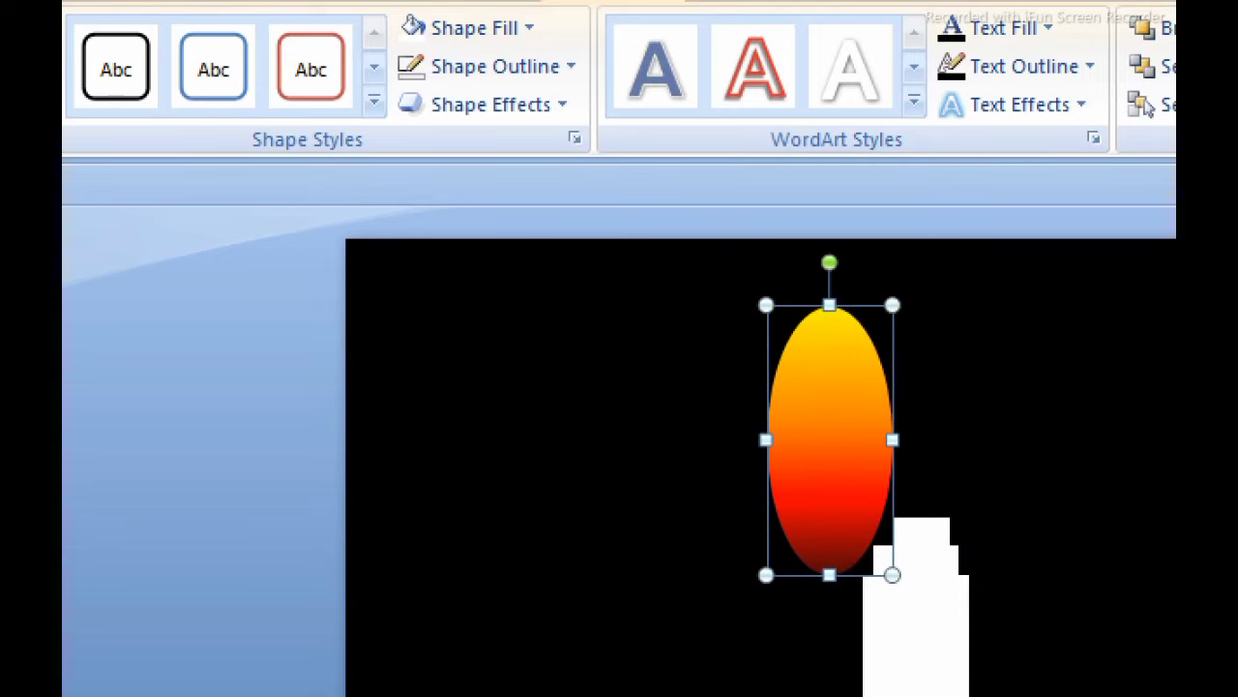
pyautogui.moveTo(766, 439); pyautogui.dragTo(852, 440)
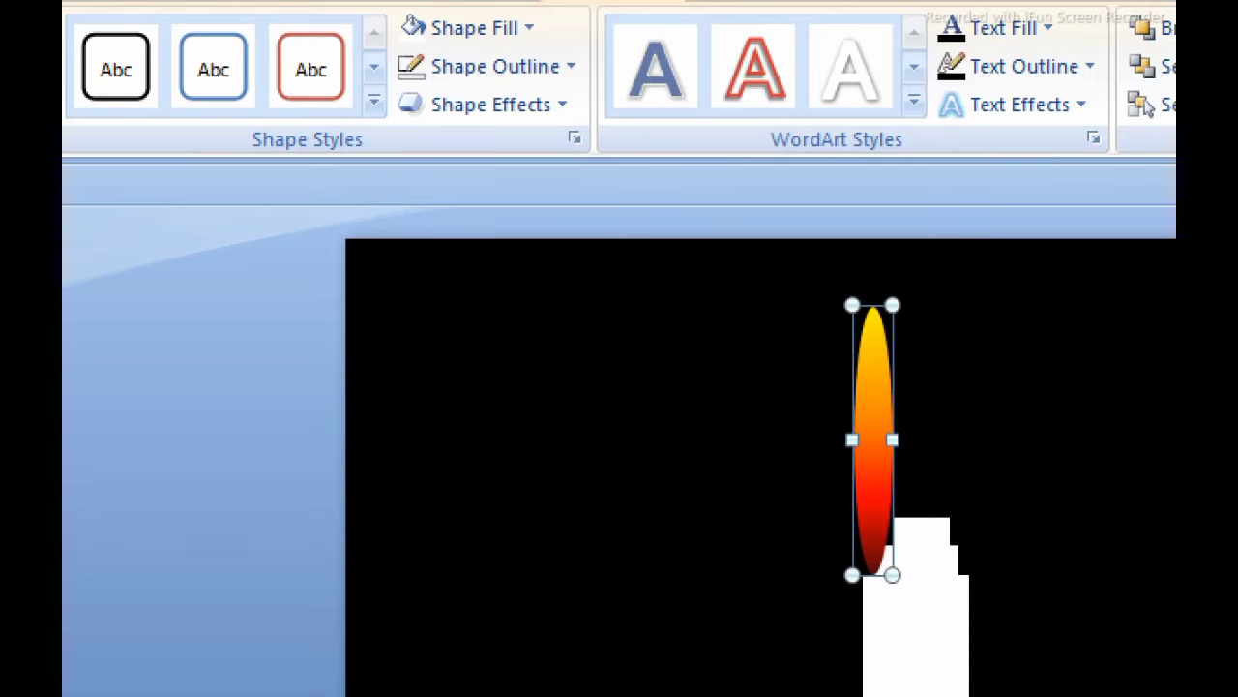
pyautogui.moveTo(872, 304); pyautogui.dragTo(871, 410)
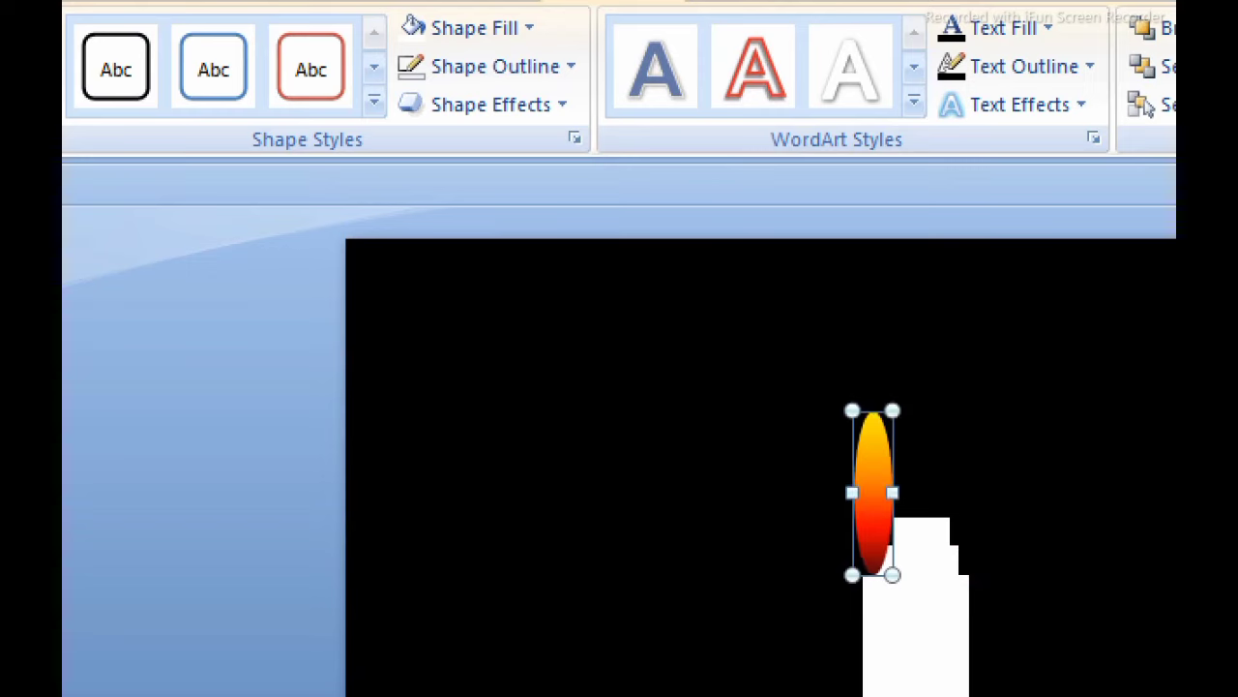
pyautogui.moveTo(872, 492); pyautogui.dragTo(921, 444)
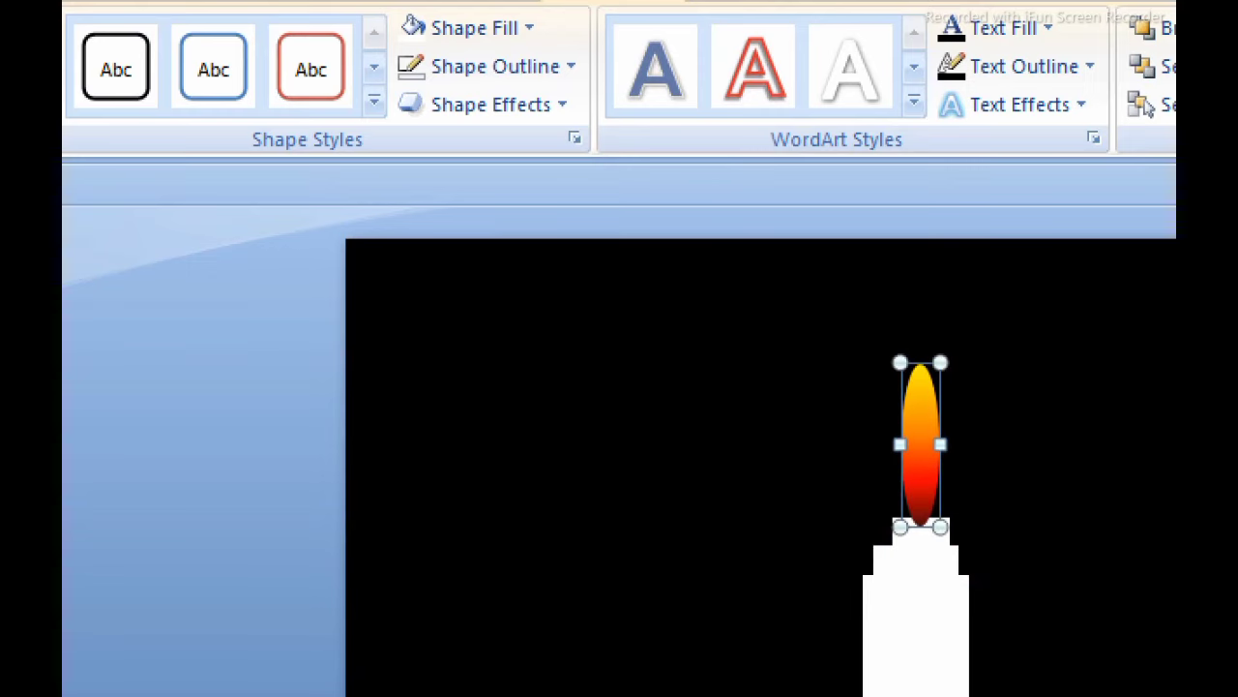
pyautogui.moveTo(940, 362); pyautogui.dragTo(931, 352)
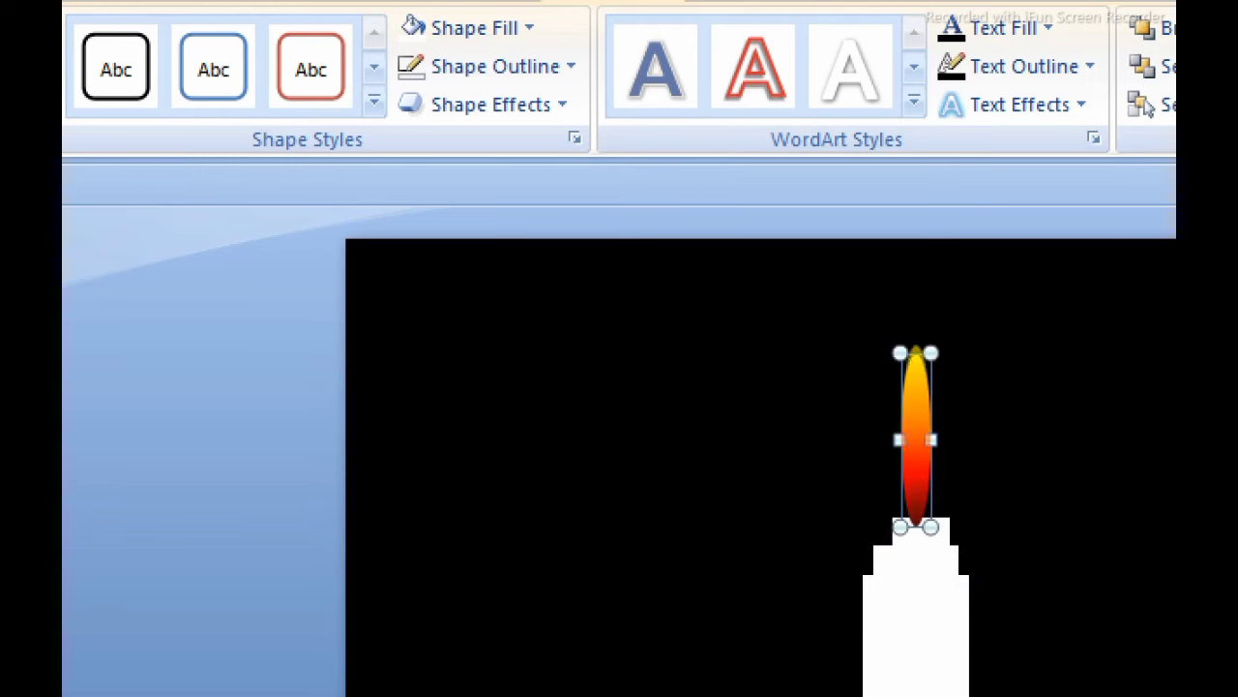
pyautogui.press('Up')
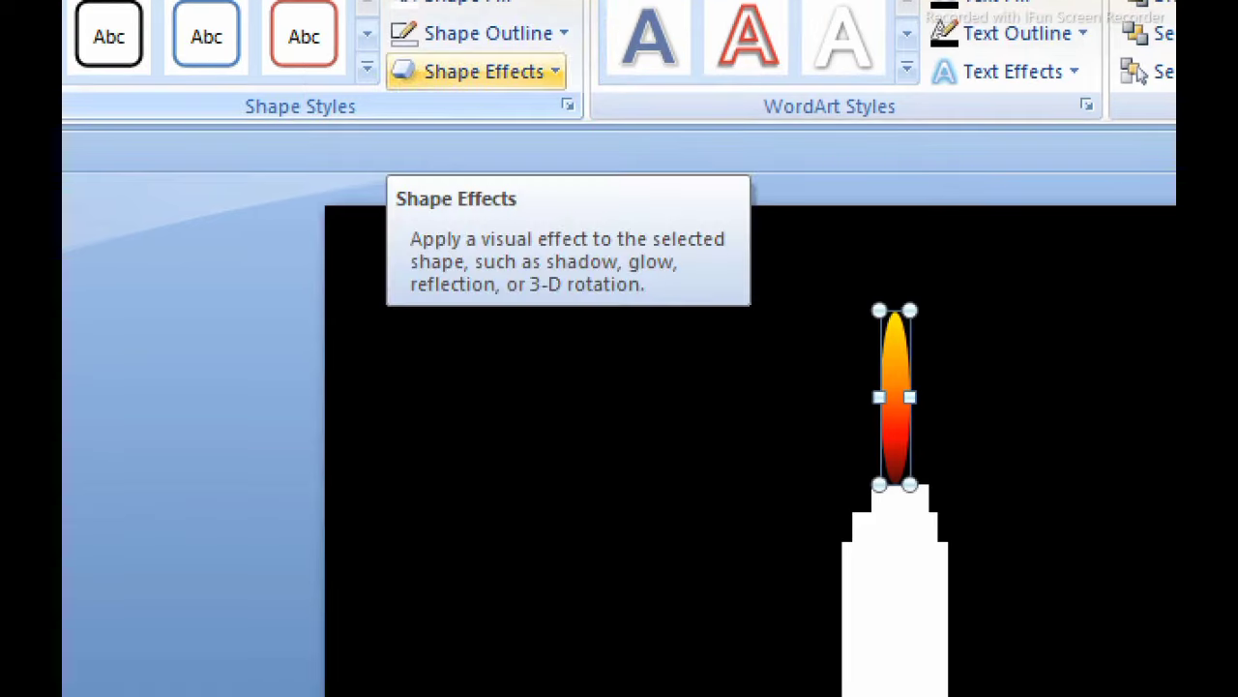
# Step: Add a Glow effect to the flame and change the glow colour to yellow
pyautogui.click(490, 104)
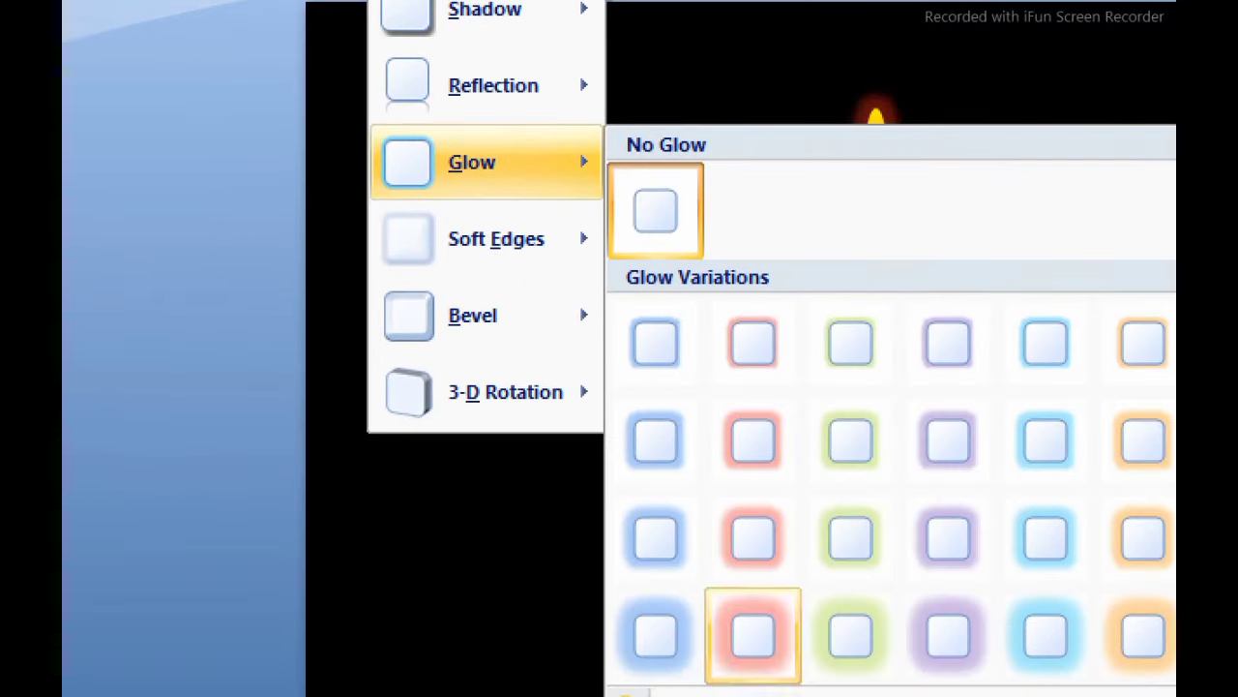
pyautogui.click(750, 687)
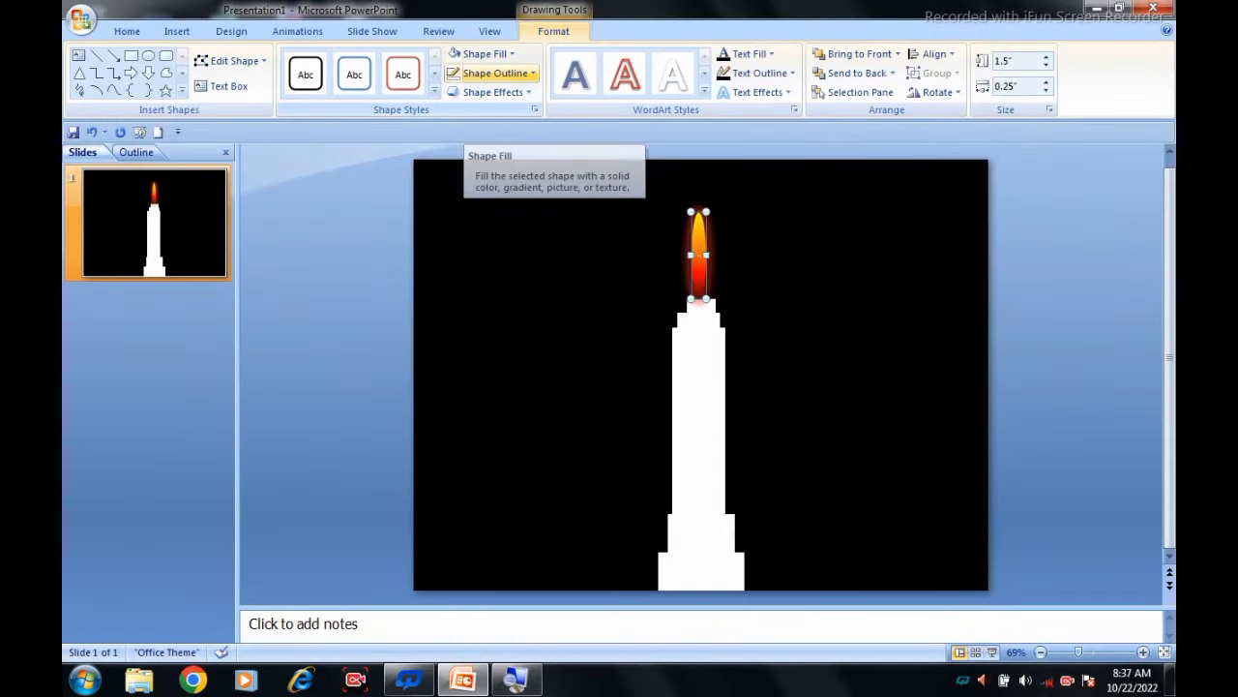
pyautogui.click(491, 91)
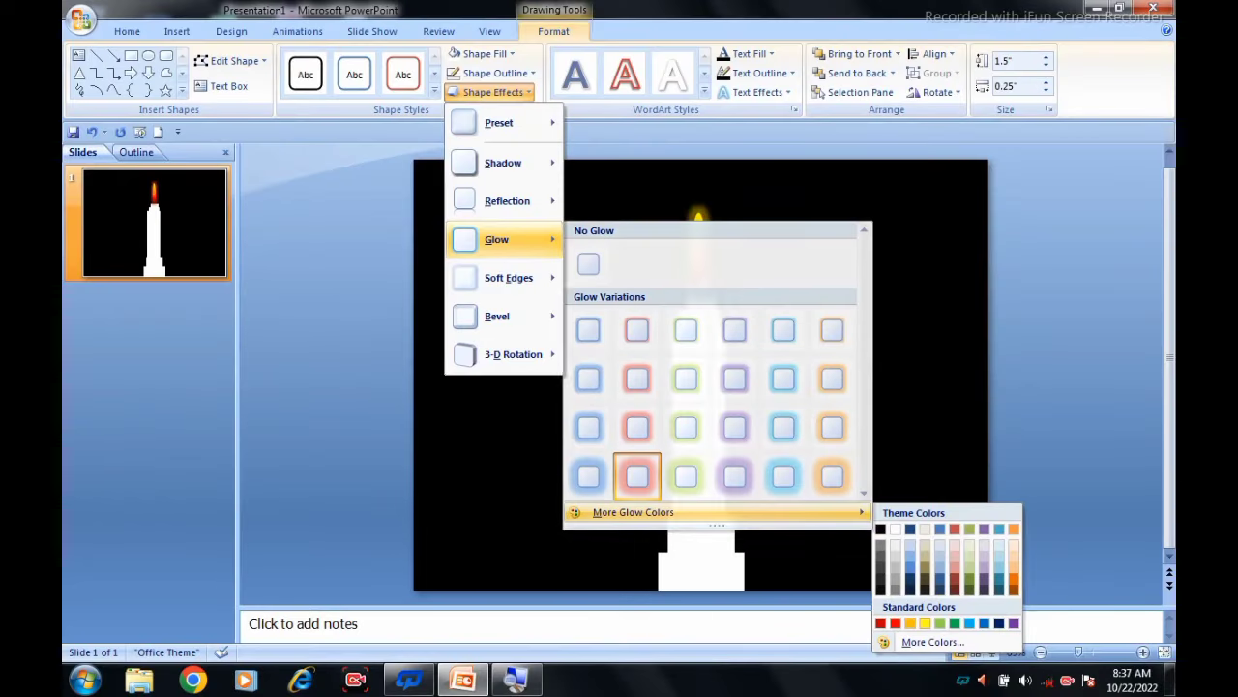
pyautogui.click(925, 622)
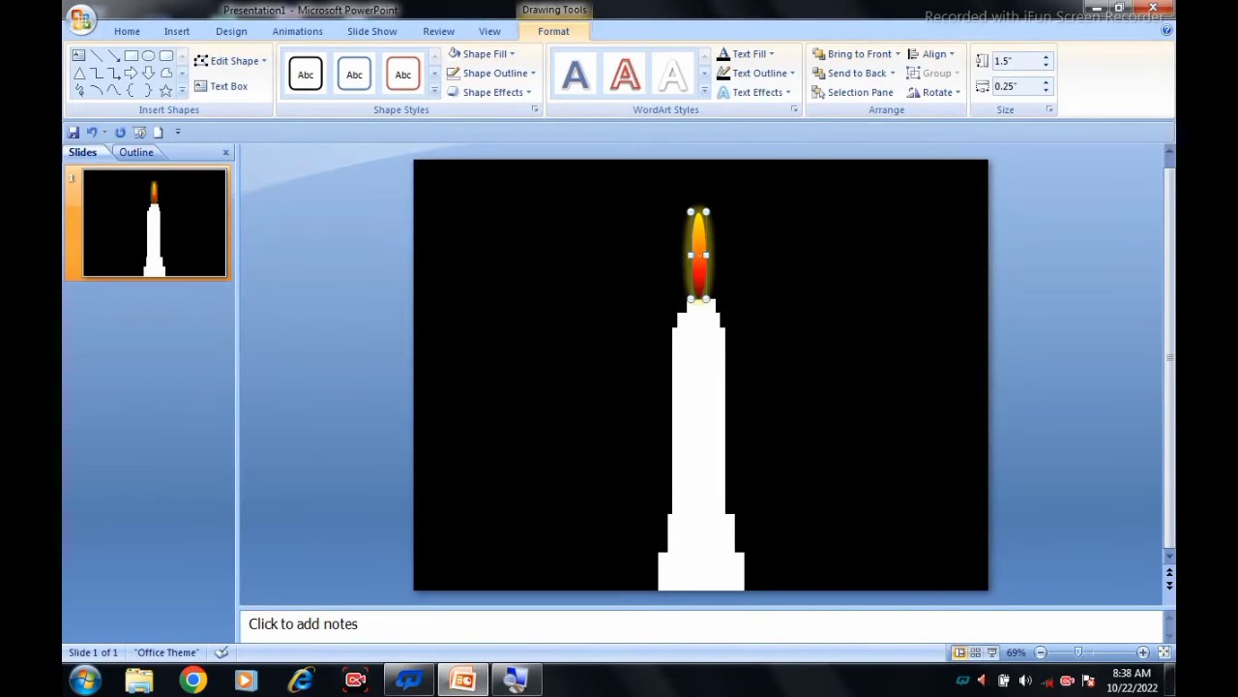
pyautogui.press('Escape')
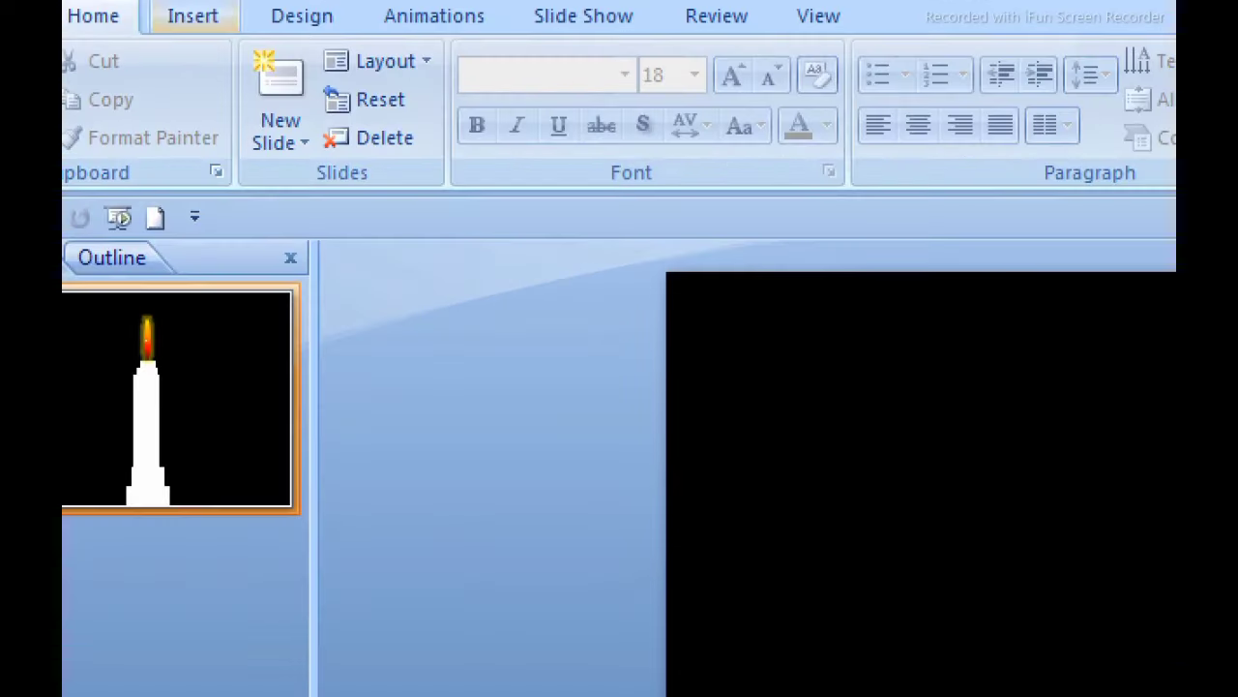
# Step: Draw a large oval and reshape it shorter and wider
pyautogui.click(177, 31)
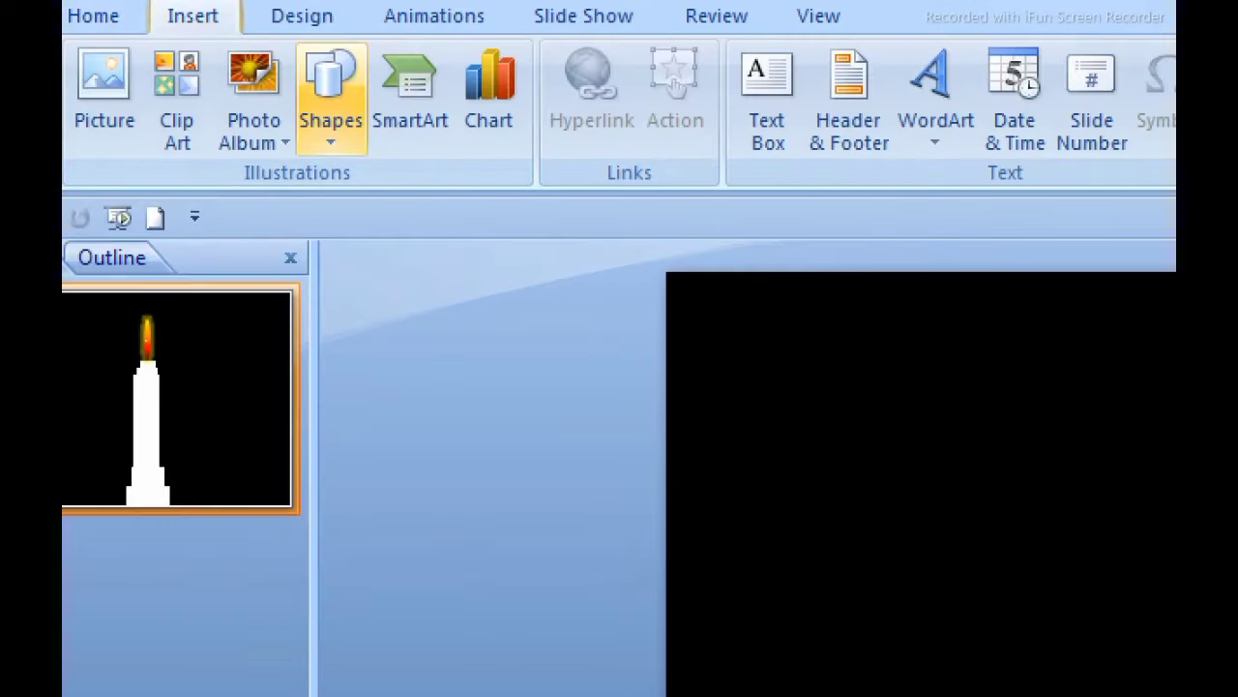
pyautogui.click(330, 97)
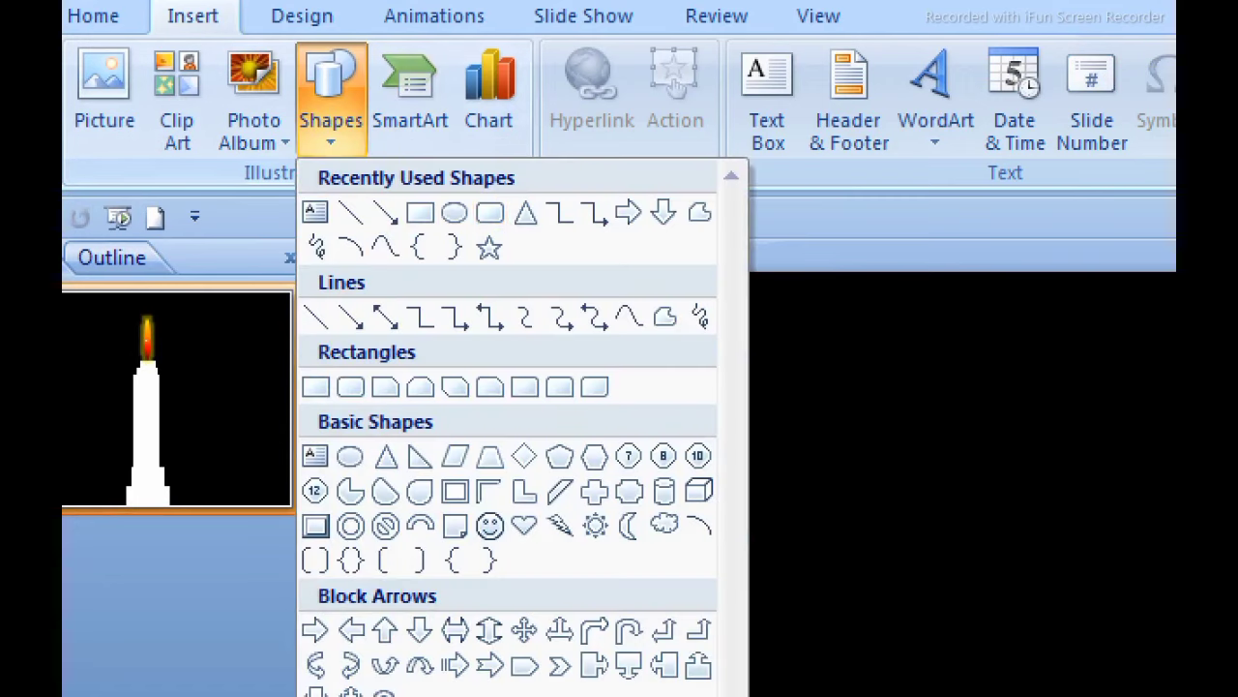
pyautogui.click(454, 213)
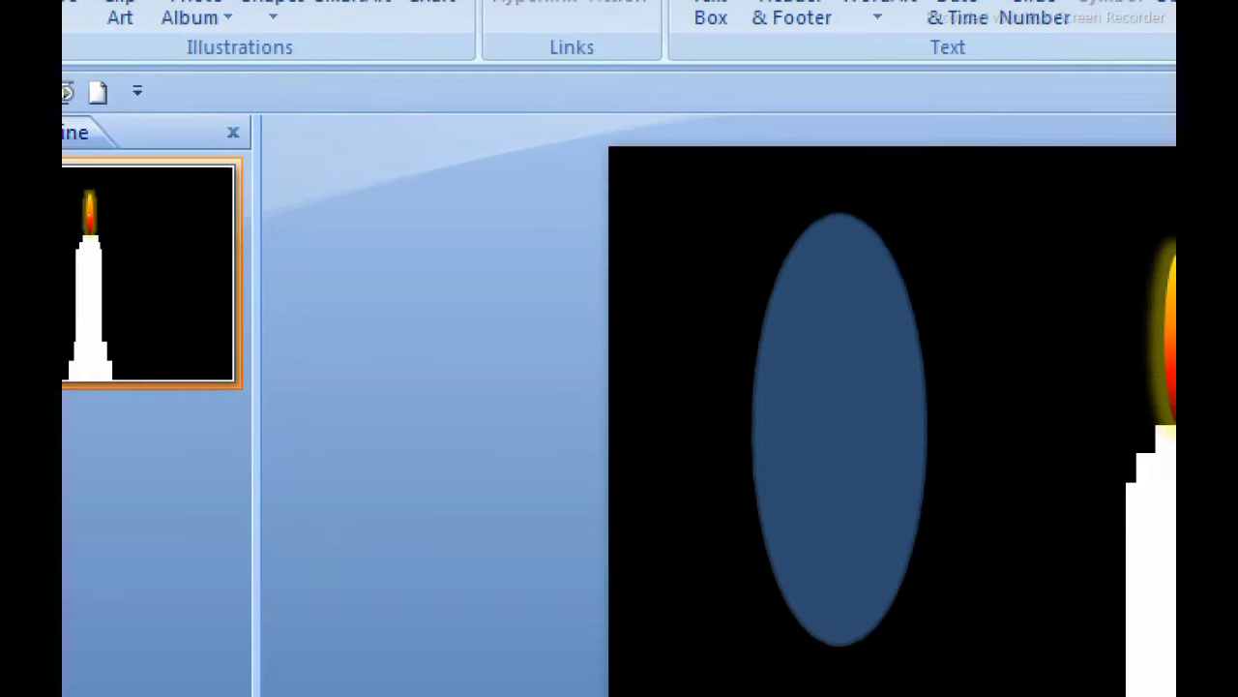
pyautogui.moveTo(810, 338); pyautogui.dragTo(983, 696)
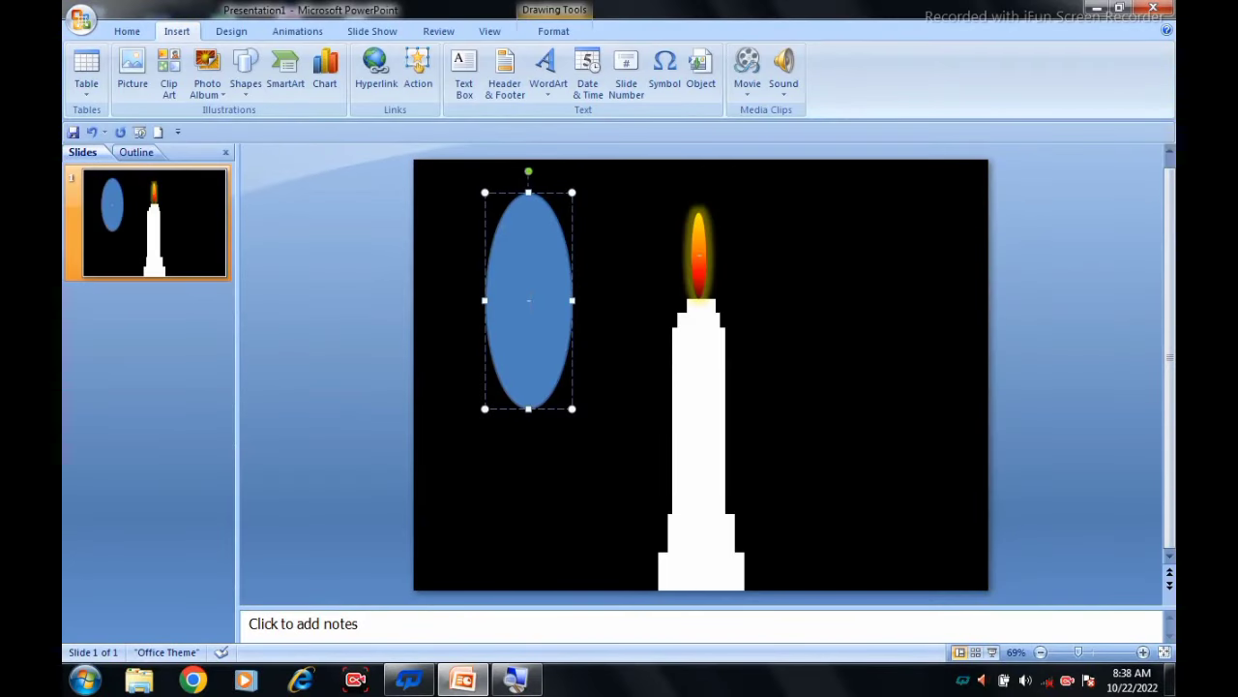
pyautogui.moveTo(572, 408); pyautogui.dragTo(586, 332)
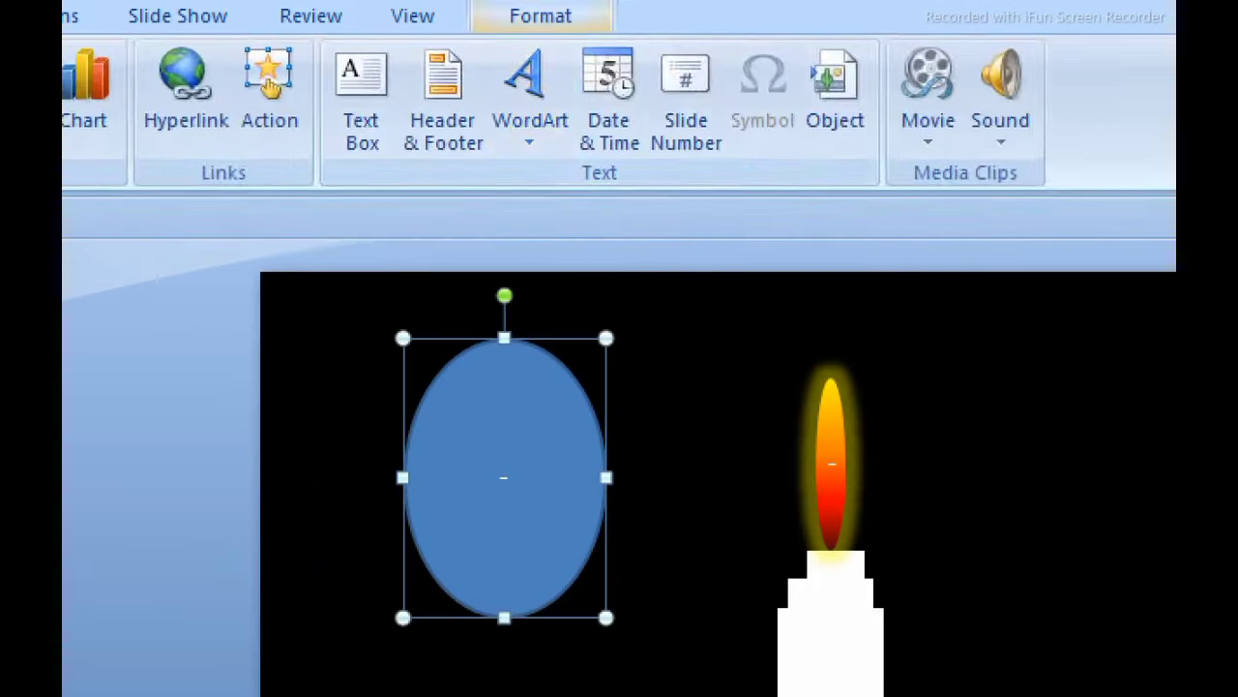
# Step: Give the oval 50 Point soft edges and enlarge it
pyautogui.click(554, 31)
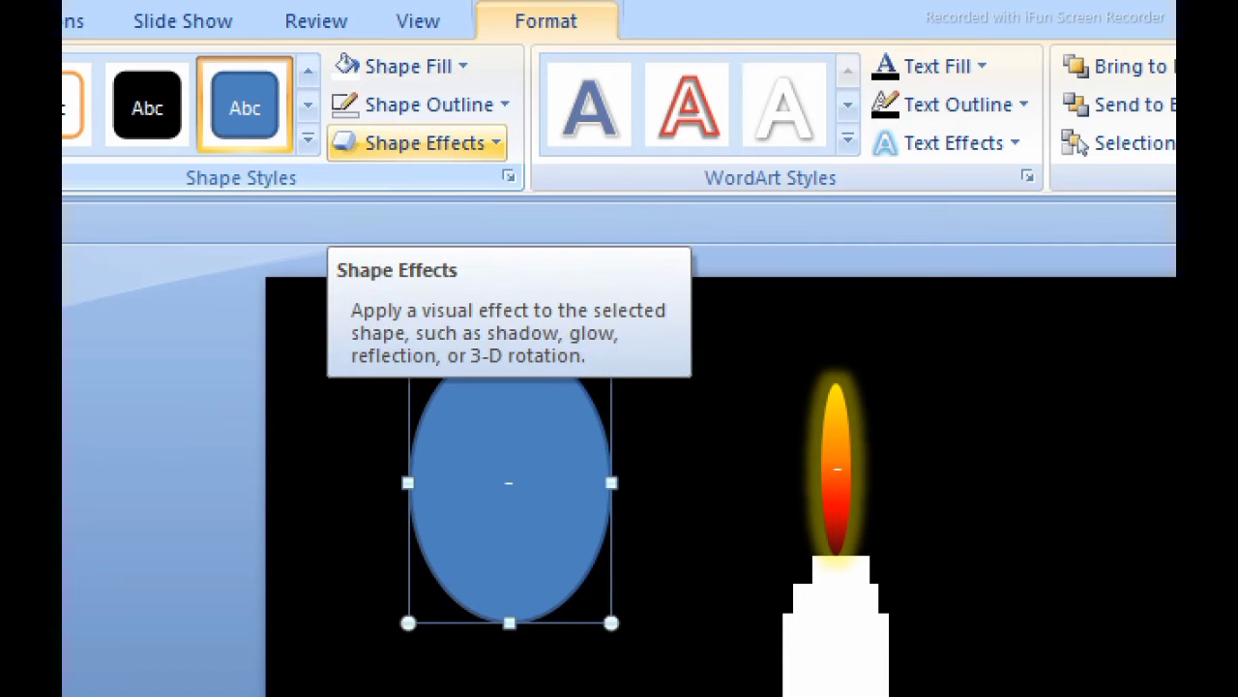
pyautogui.click(424, 142)
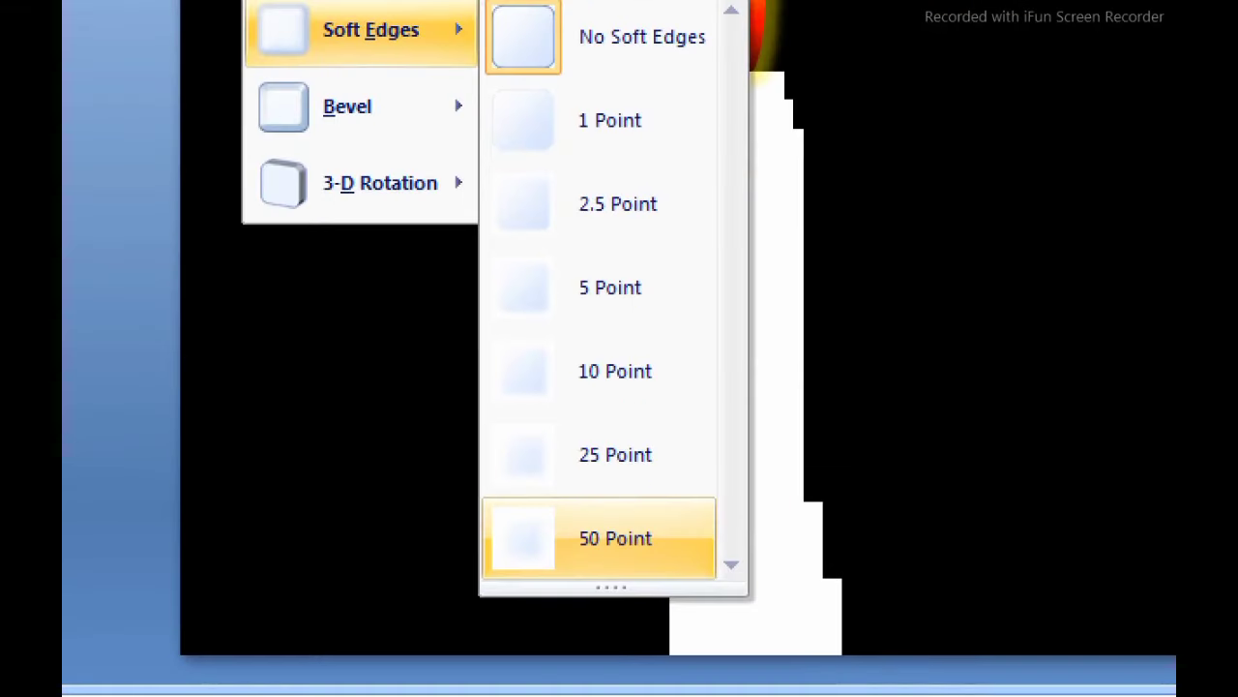
pyautogui.click(616, 538)
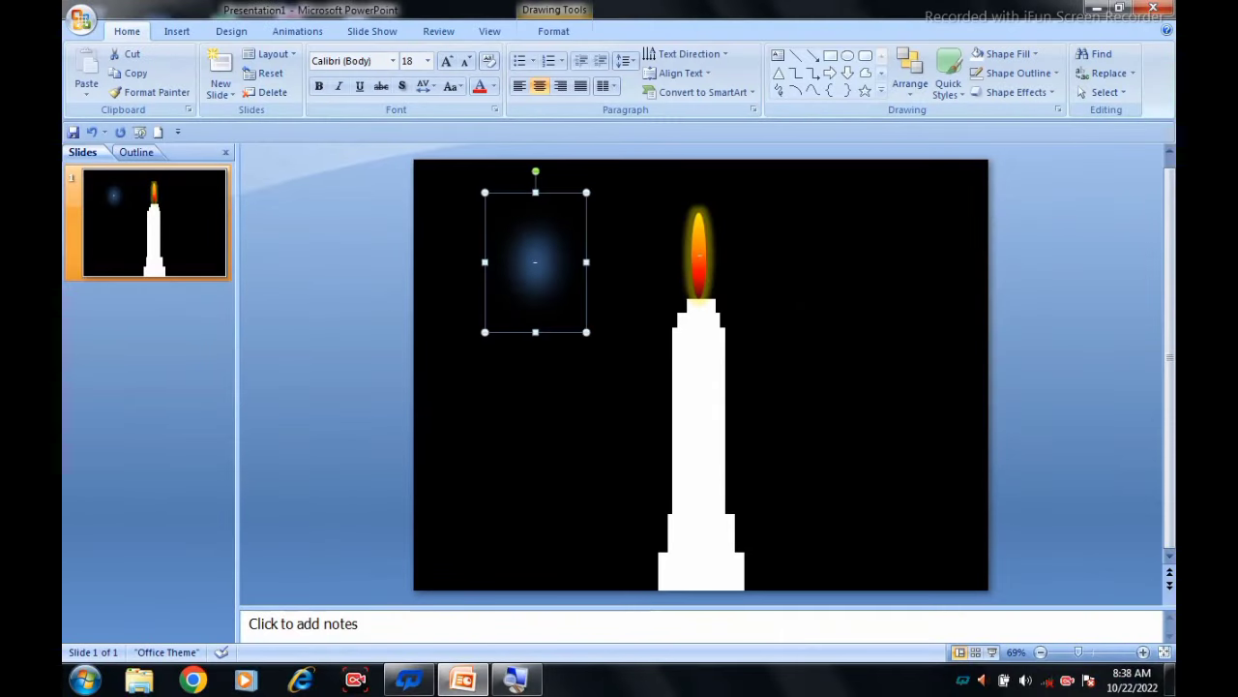
pyautogui.moveTo(587, 332); pyautogui.dragTo(620, 413)
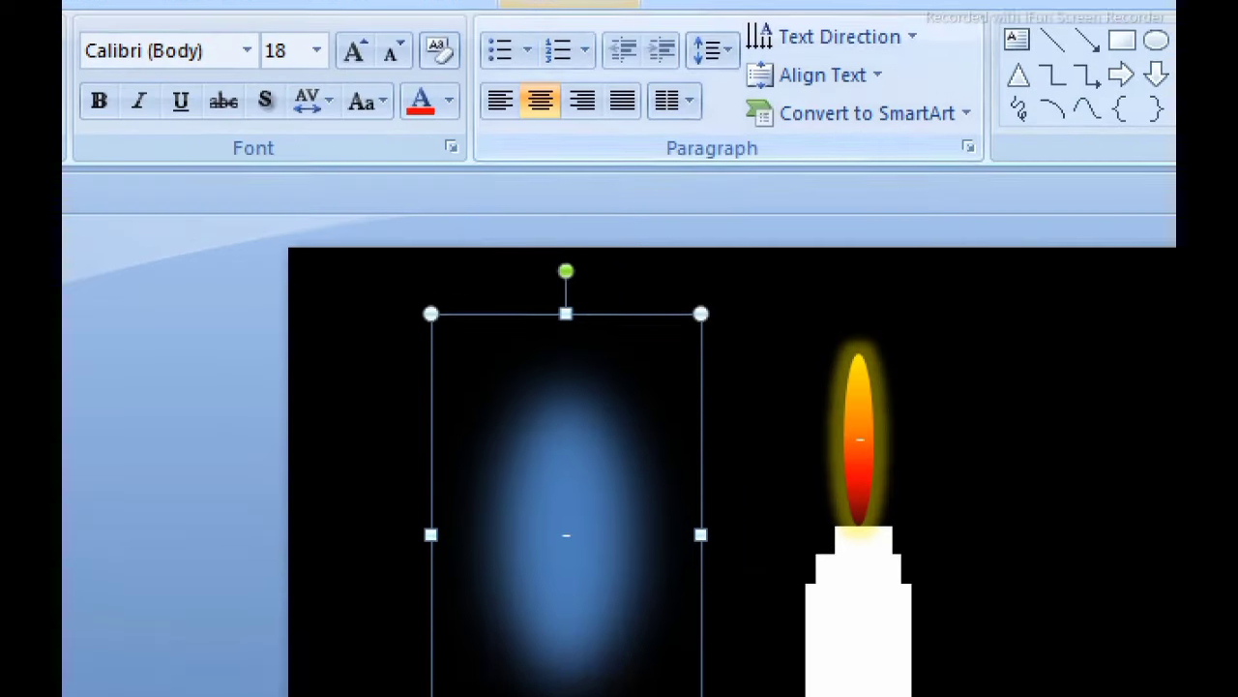
pyautogui.click(569, 33)
pyautogui.click(431, 78)
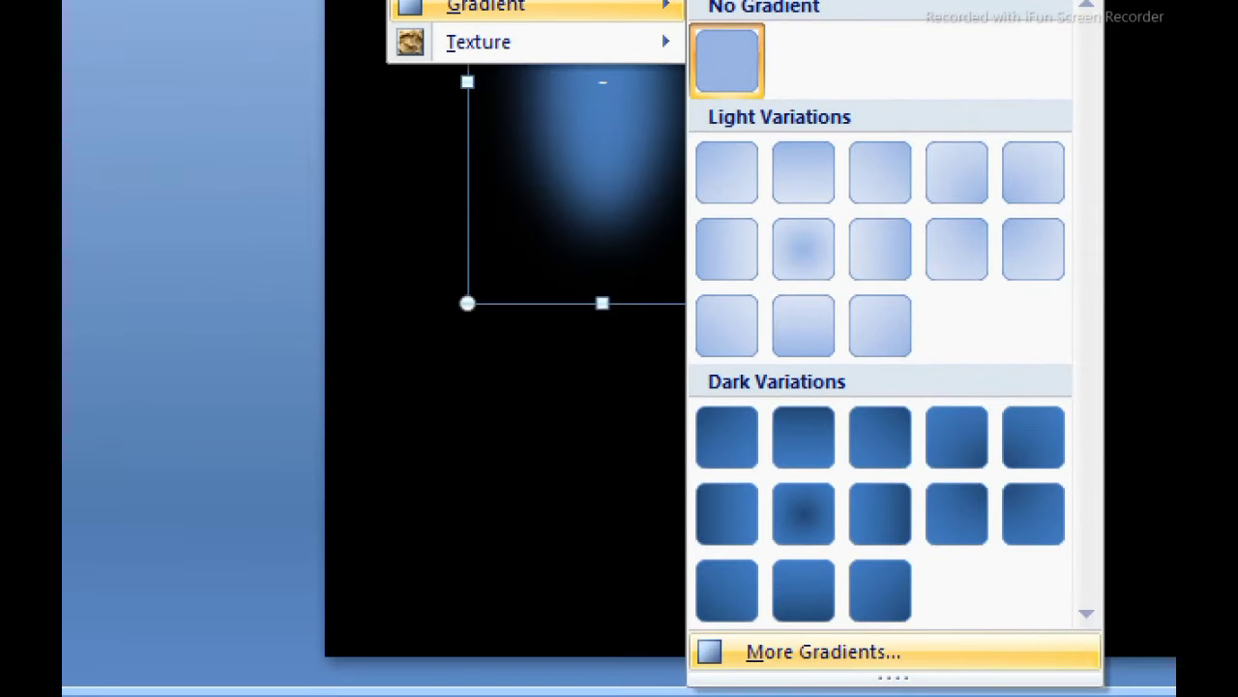
# Step: Fill the blurred oval with the Fire preset gradient and shift it slightly right
pyautogui.click(823, 651)
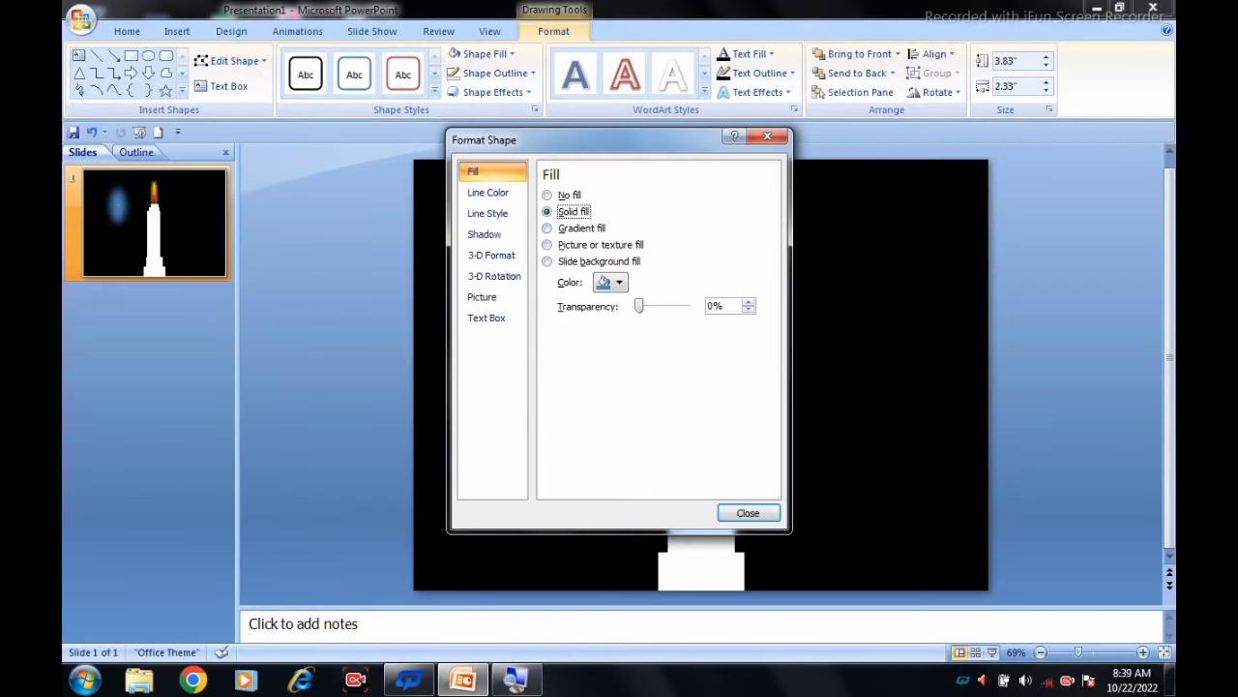
pyautogui.click(546, 227)
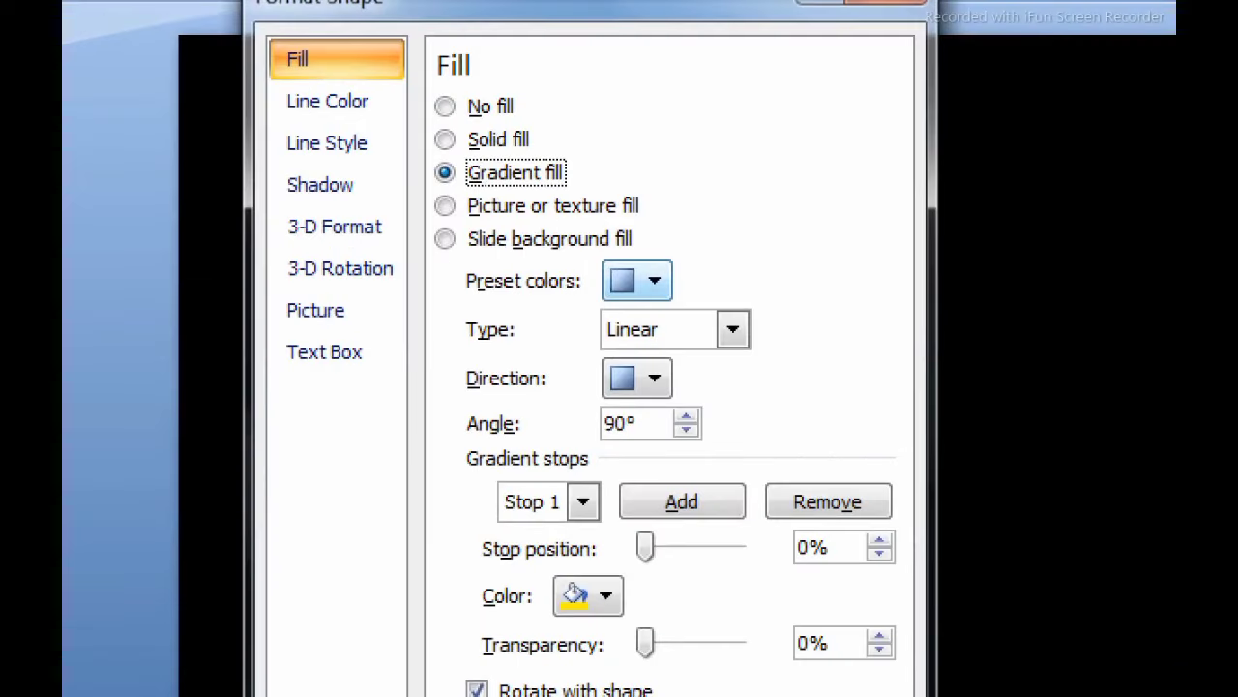
pyautogui.click(643, 283)
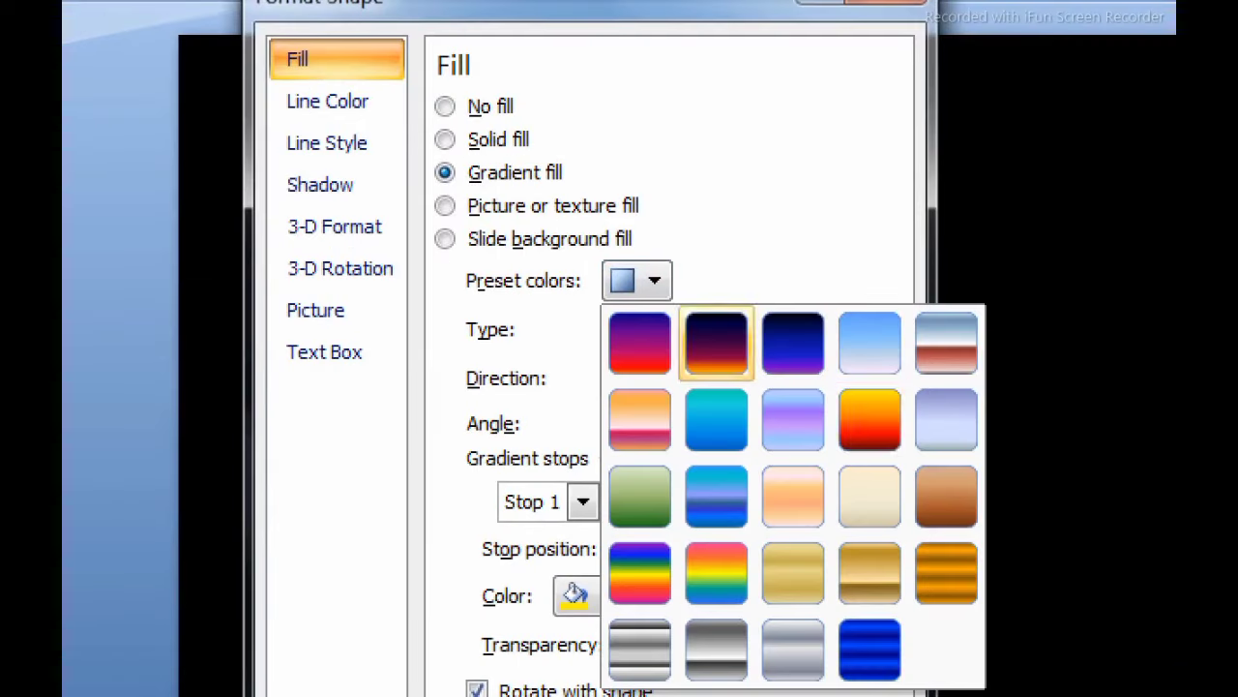
pyautogui.click(868, 417)
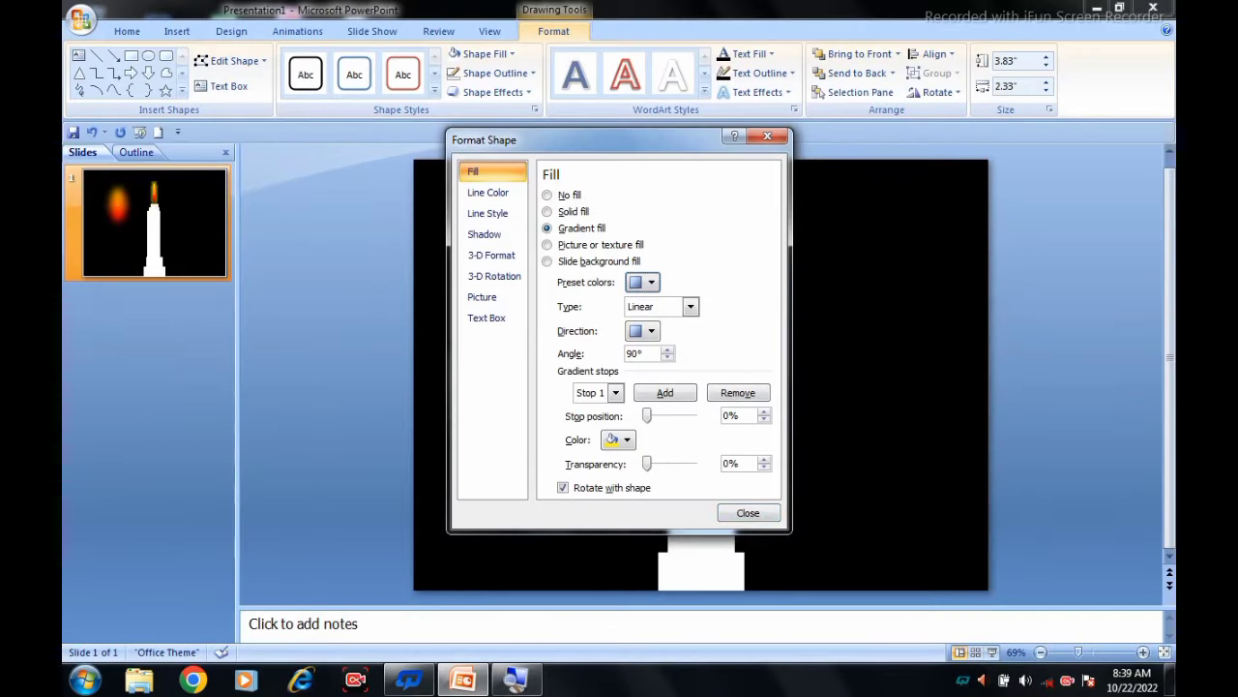
pyautogui.click(747, 513)
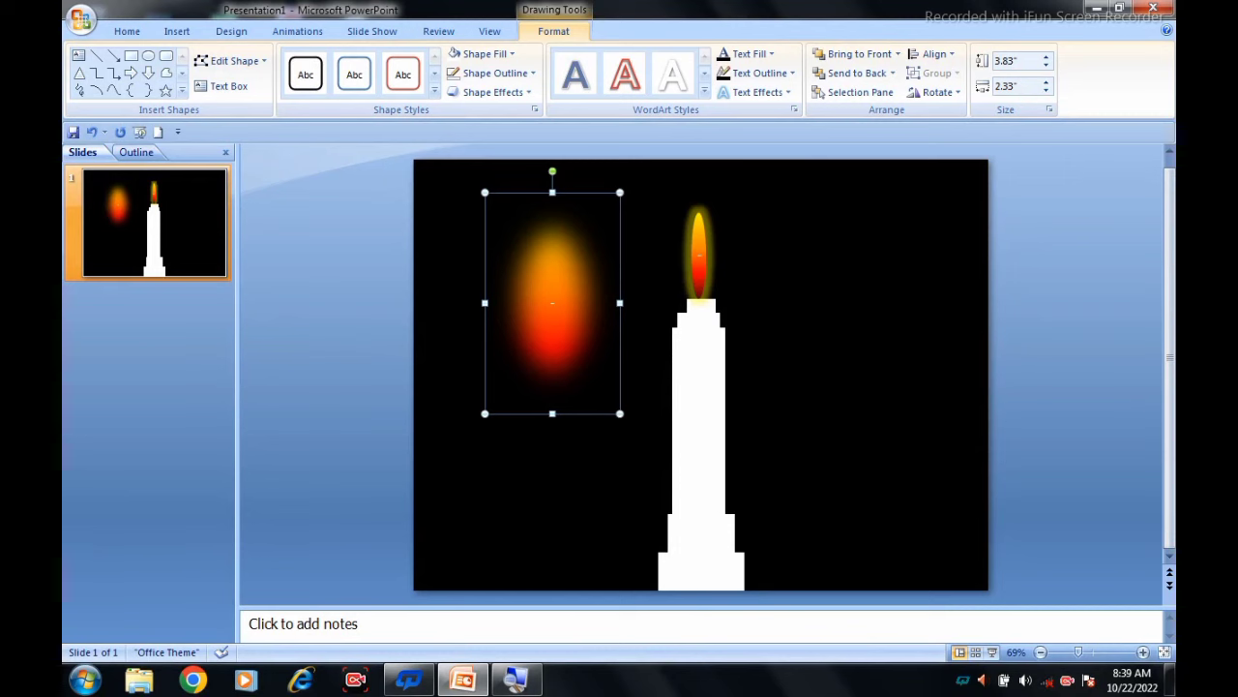
pyautogui.moveTo(553, 291); pyautogui.dragTo(572, 290)
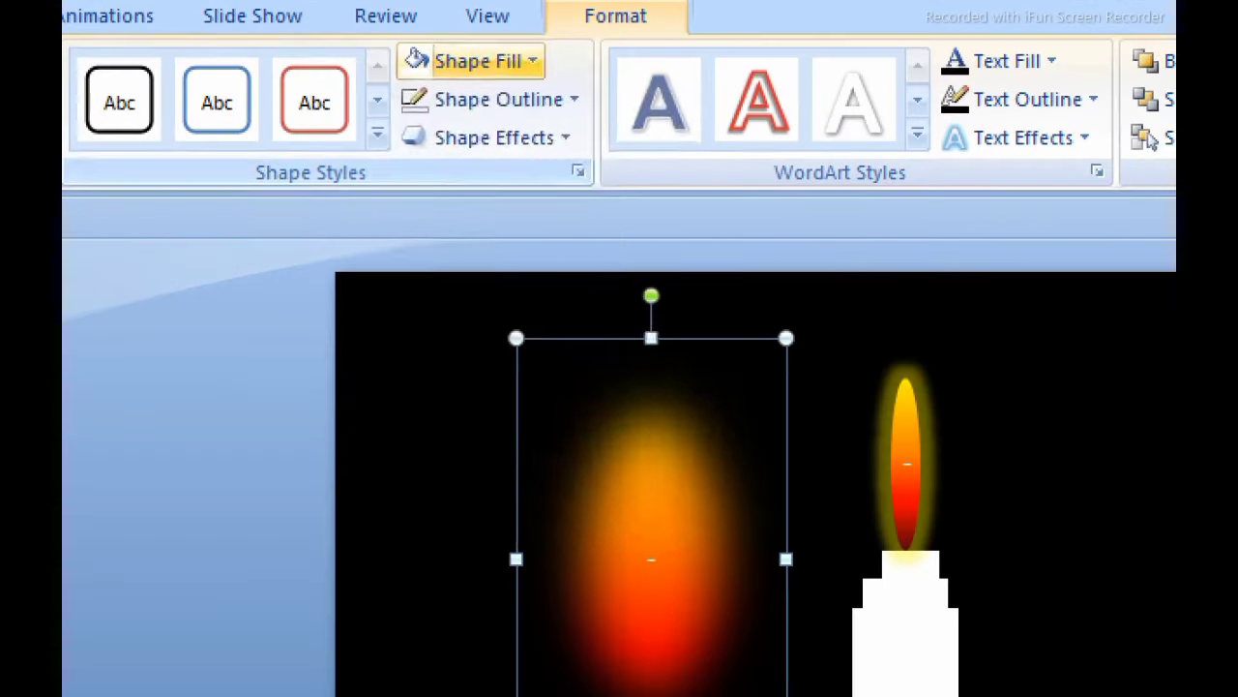
# Step: Set the first gradient stop to 0% position with 52% transparency
pyautogui.click(484, 53)
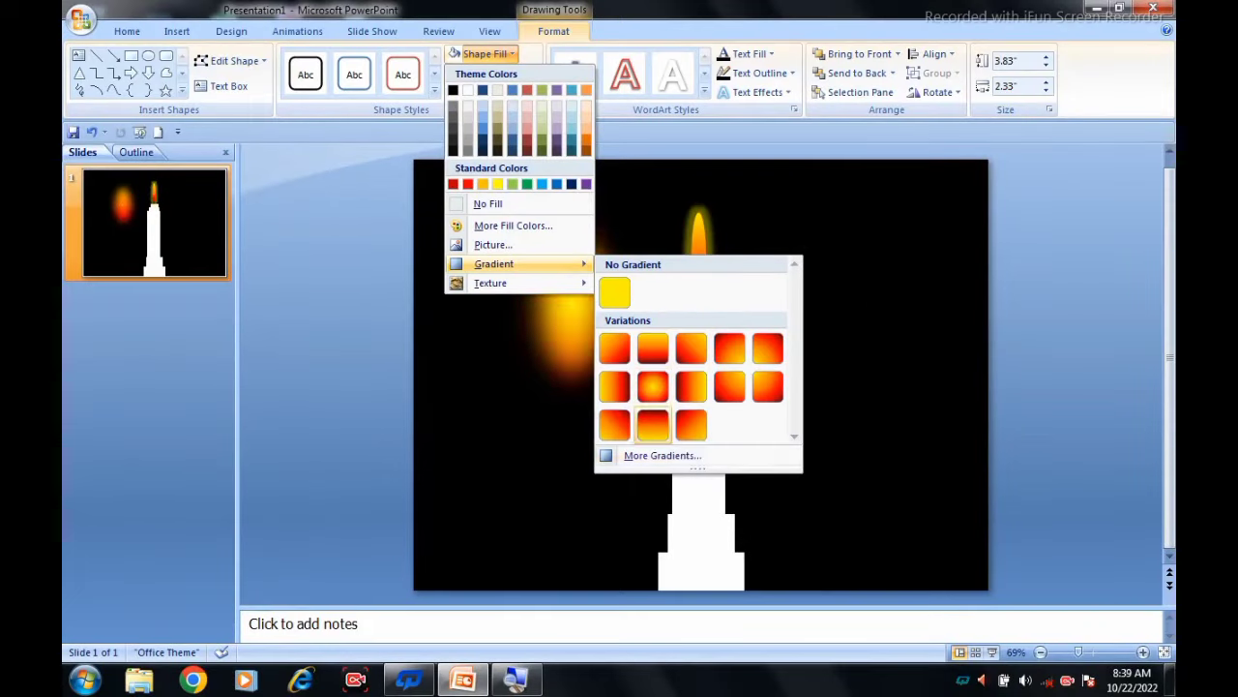
pyautogui.click(662, 454)
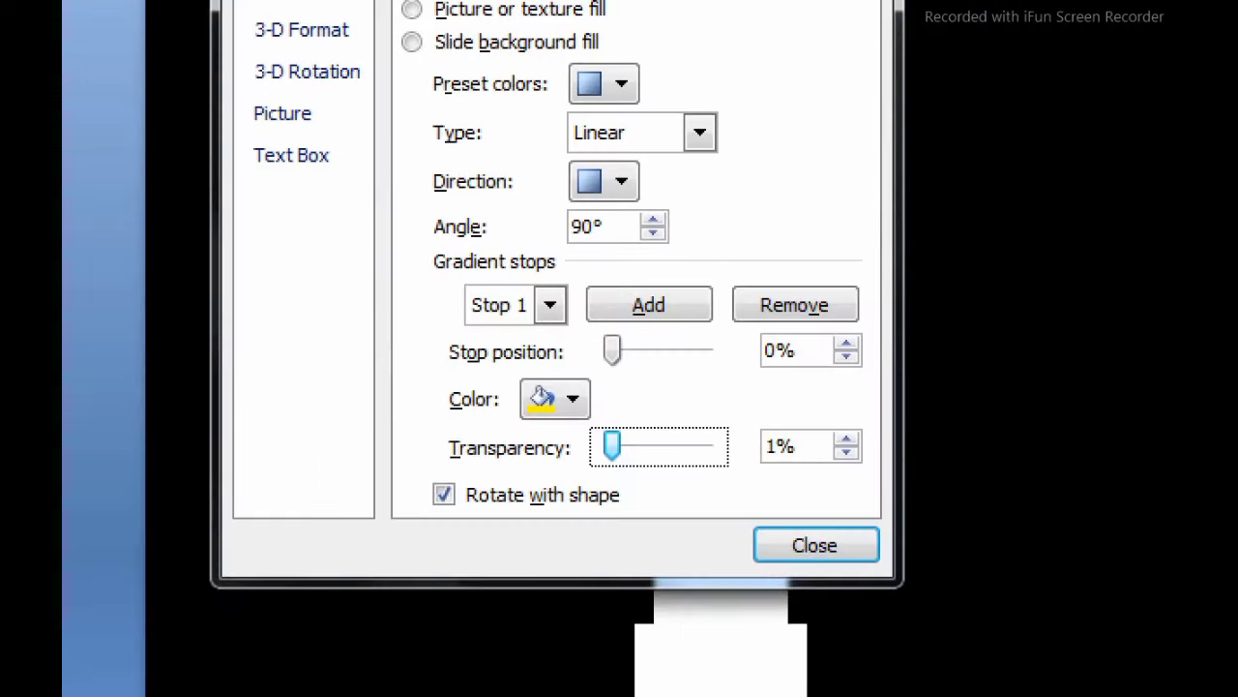
pyautogui.moveTo(611, 445); pyautogui.dragTo(652, 446)
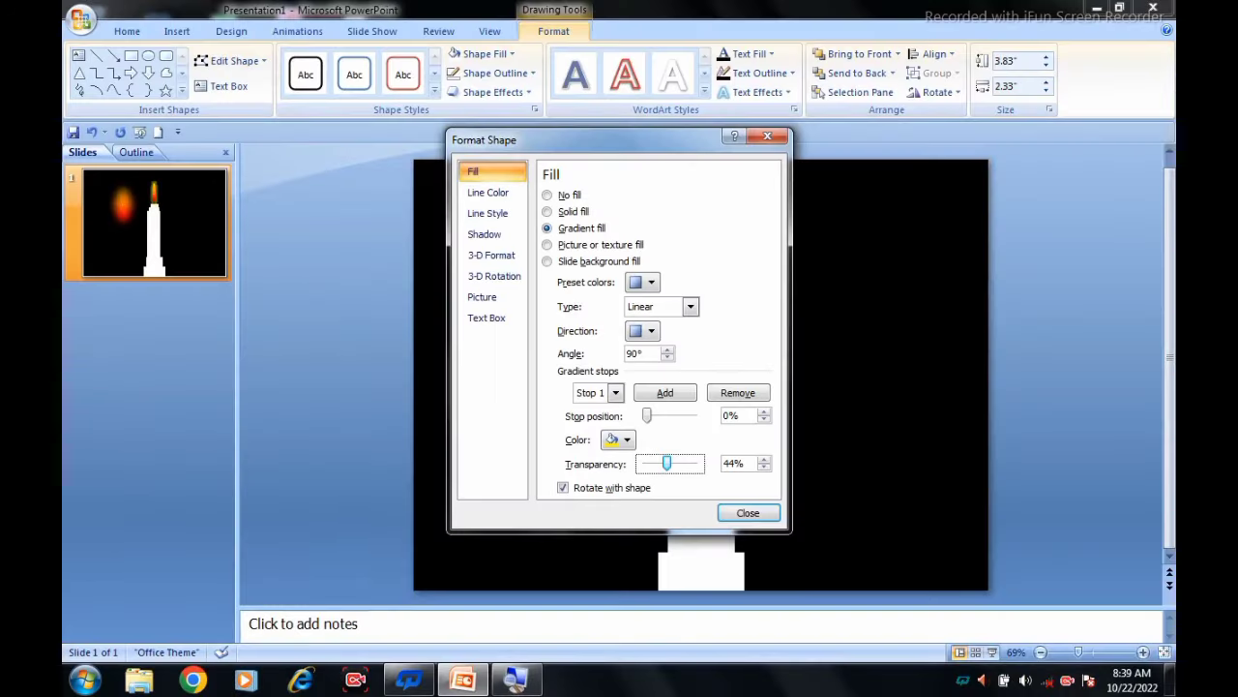
pyautogui.moveTo(580, 140); pyautogui.dragTo(234, 135)
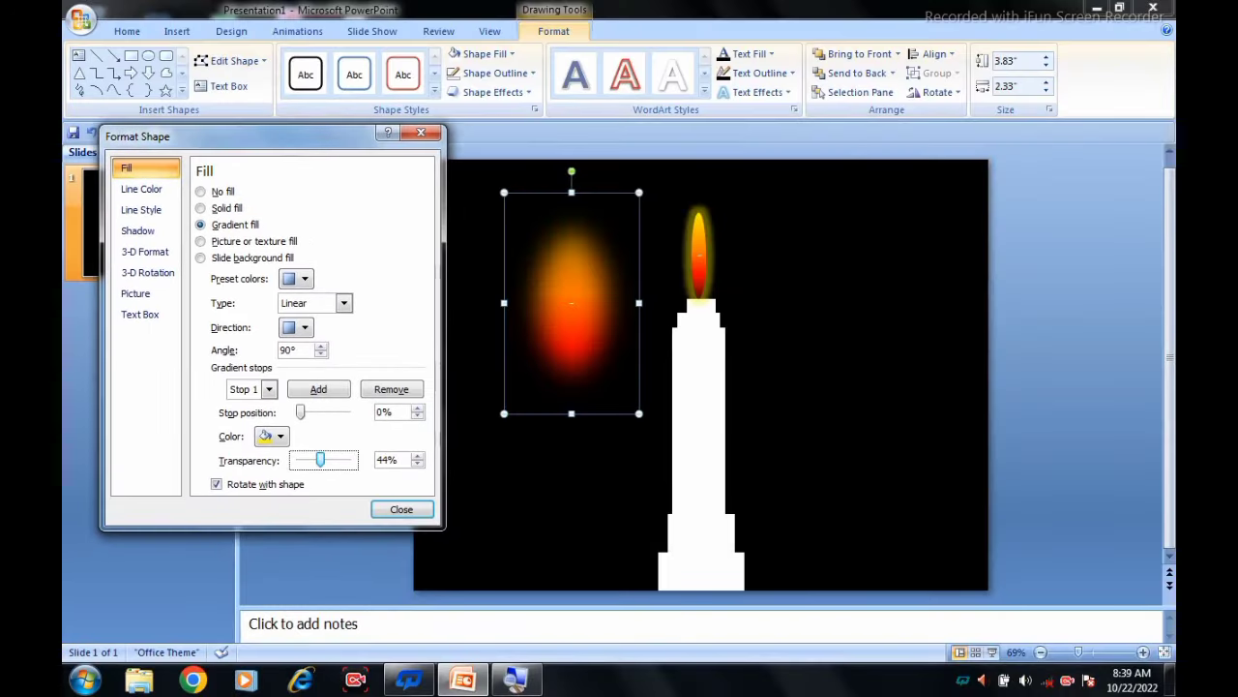
pyautogui.moveTo(321, 459)
pyautogui.mouseDown()
pyautogui.moveTo(347, 460)
pyautogui.moveTo(323, 459)
pyautogui.mouseUp()
pyautogui.moveTo(301, 412); pyautogui.dragTo(304, 412)
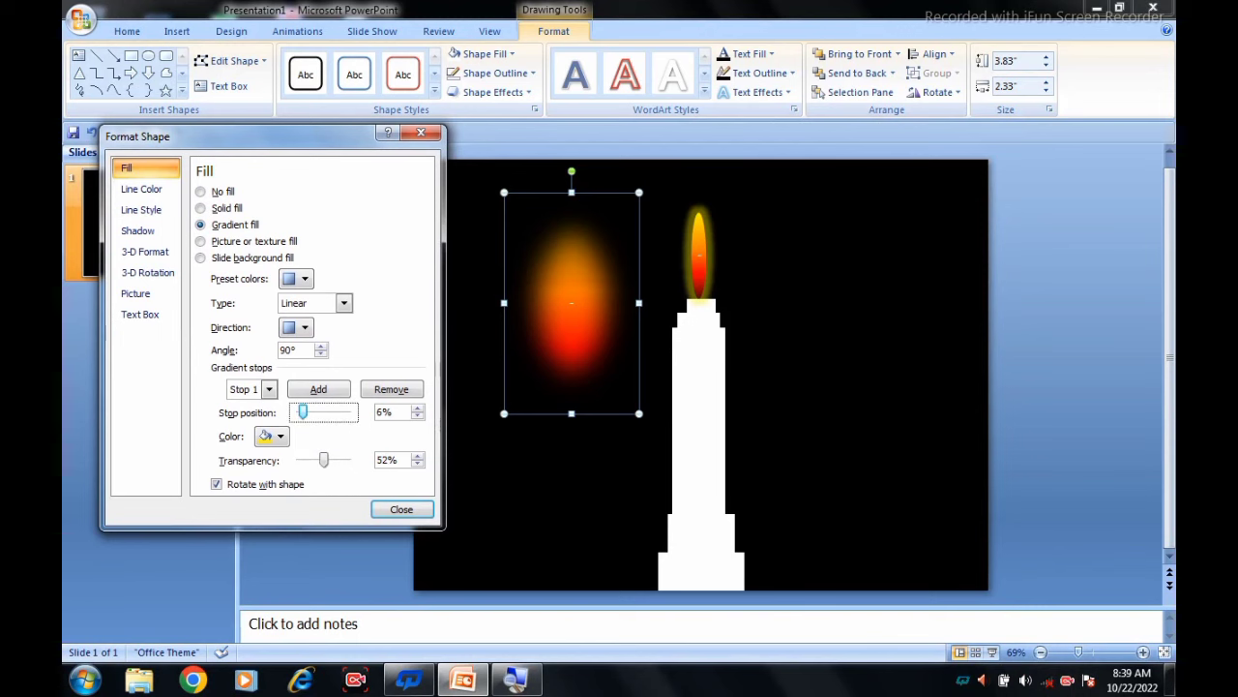
pyautogui.moveTo(303, 412); pyautogui.dragTo(300, 412)
pyautogui.click(401, 509)
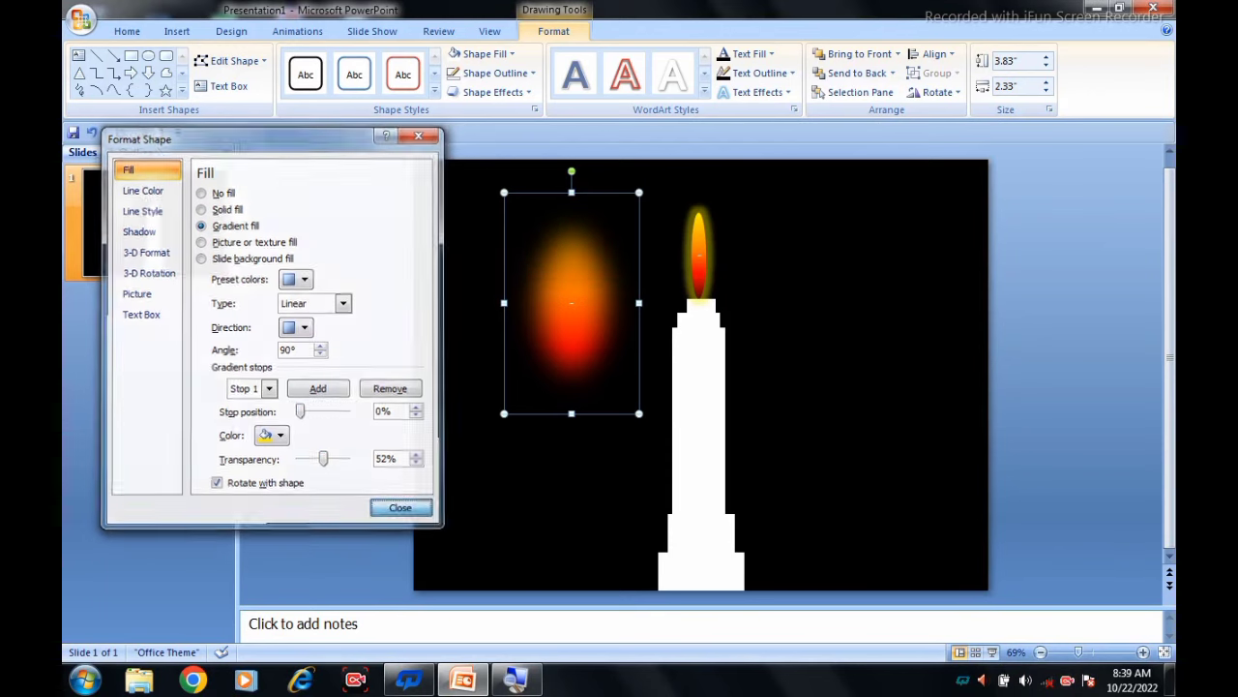
# Step: Move and widen the glow oval over the flame, fill it yellow, and send it to back
pyautogui.moveTo(571, 303); pyautogui.dragTo(682, 265)
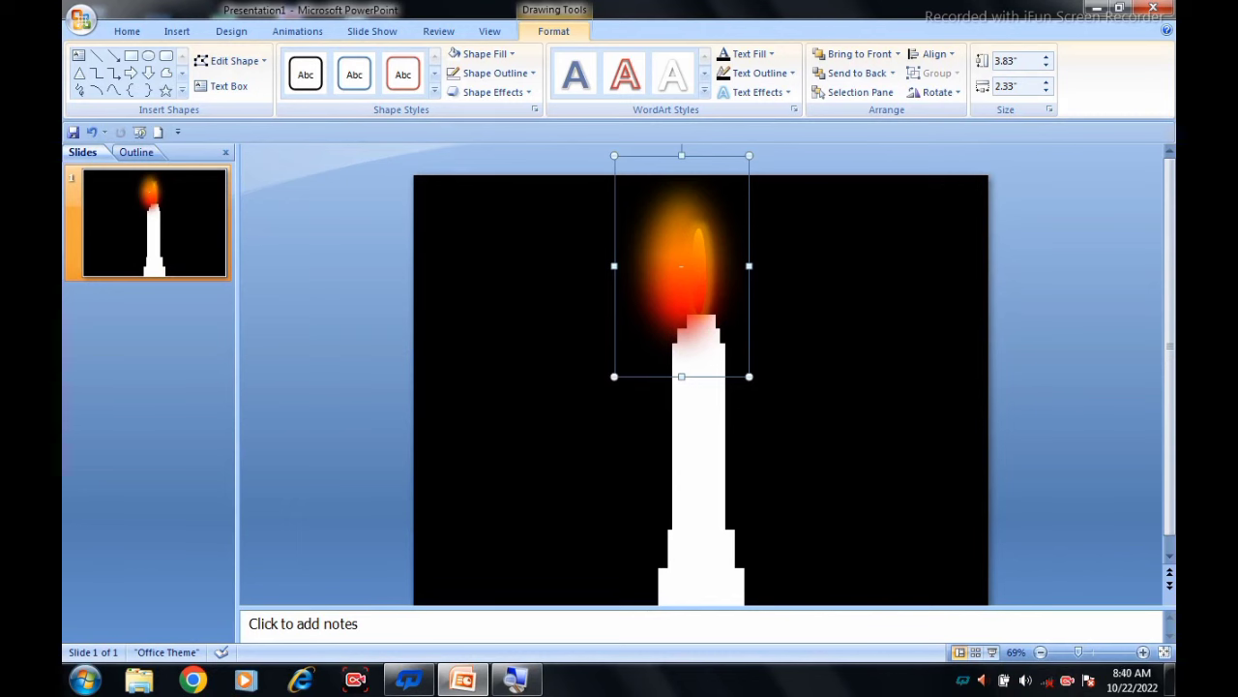
pyautogui.moveTo(749, 265); pyautogui.dragTo(797, 265)
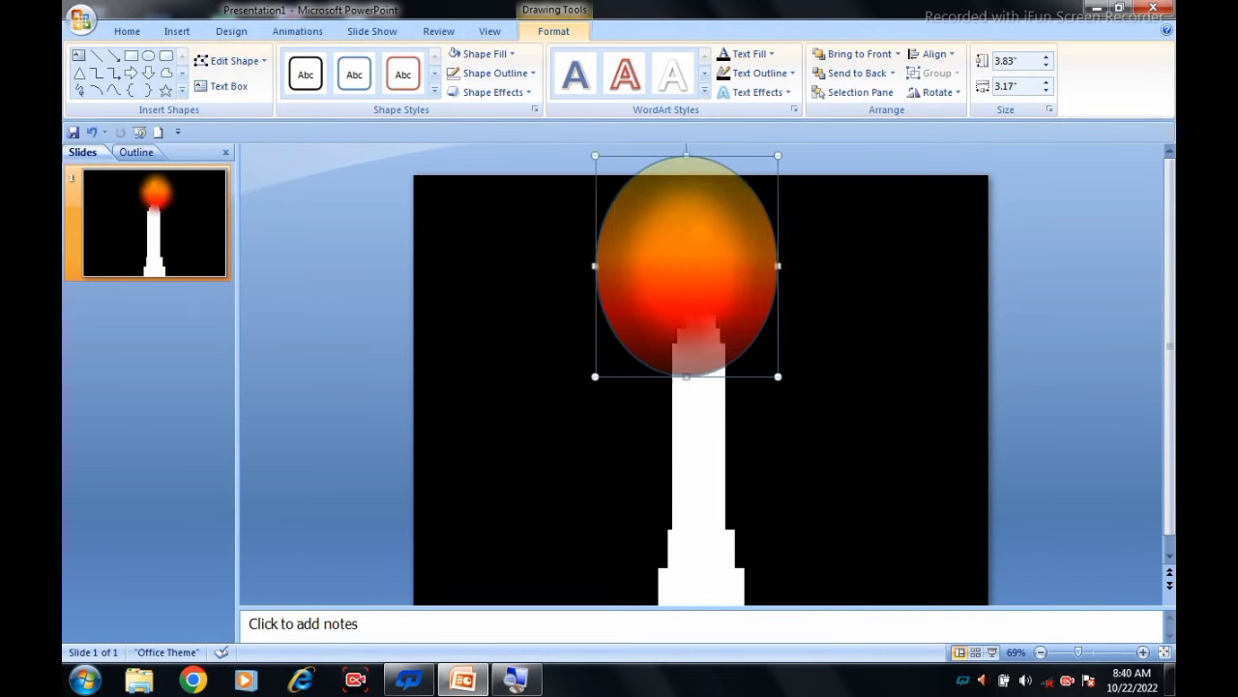
pyautogui.moveTo(706, 265); pyautogui.dragTo(700, 259)
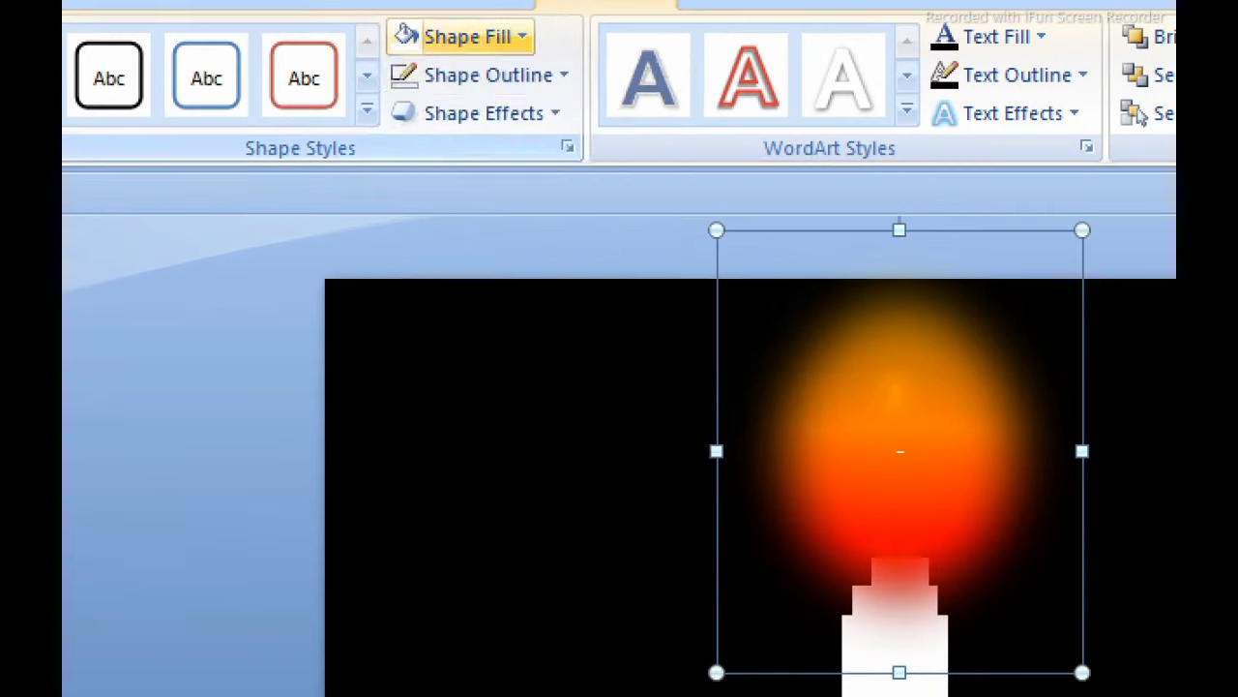
pyautogui.click(469, 36)
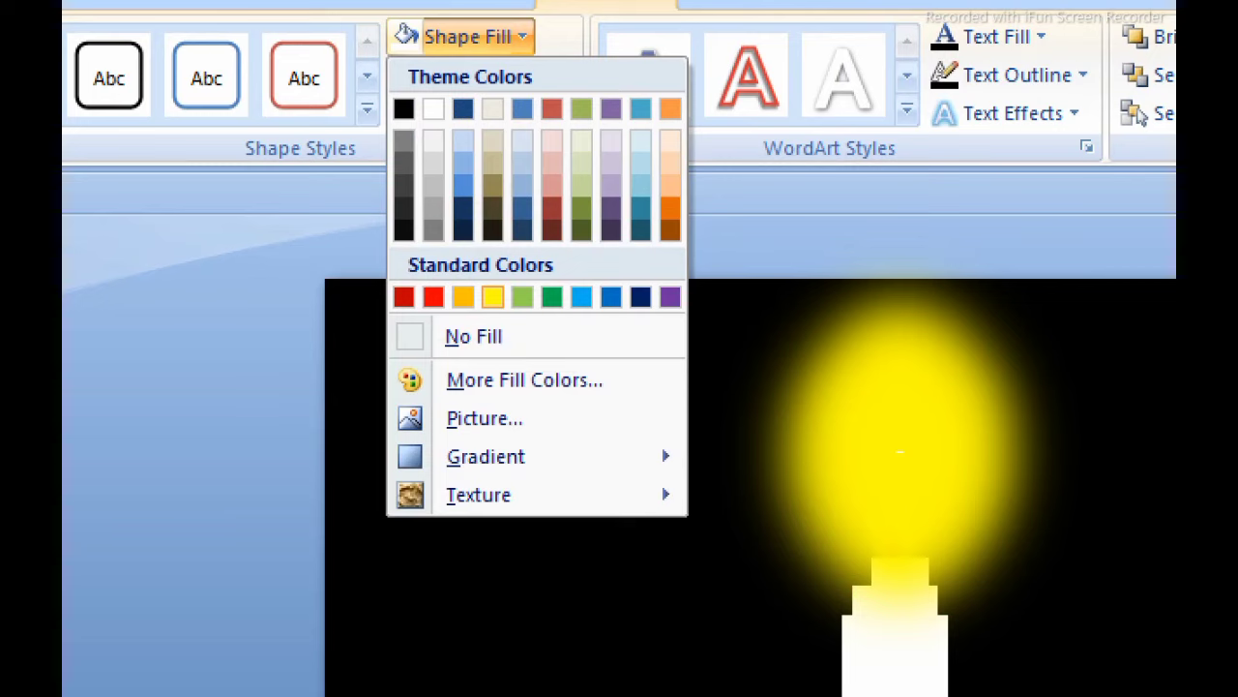
pyautogui.click(493, 296)
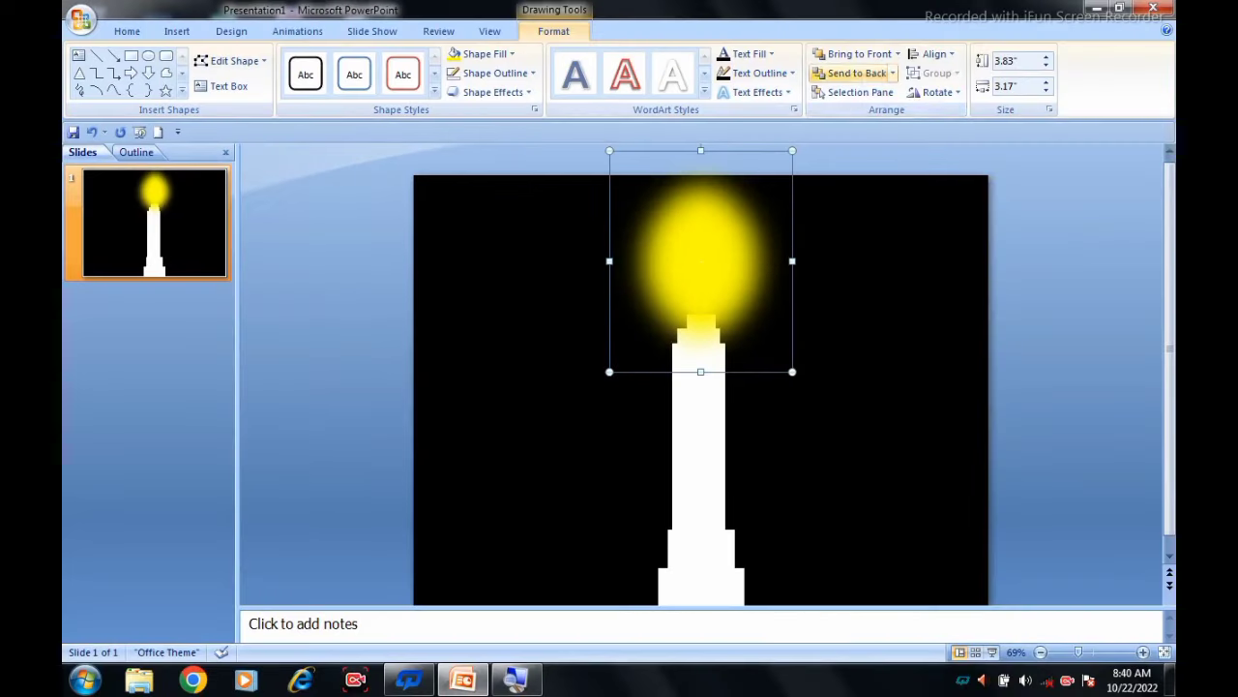
pyautogui.click(855, 74)
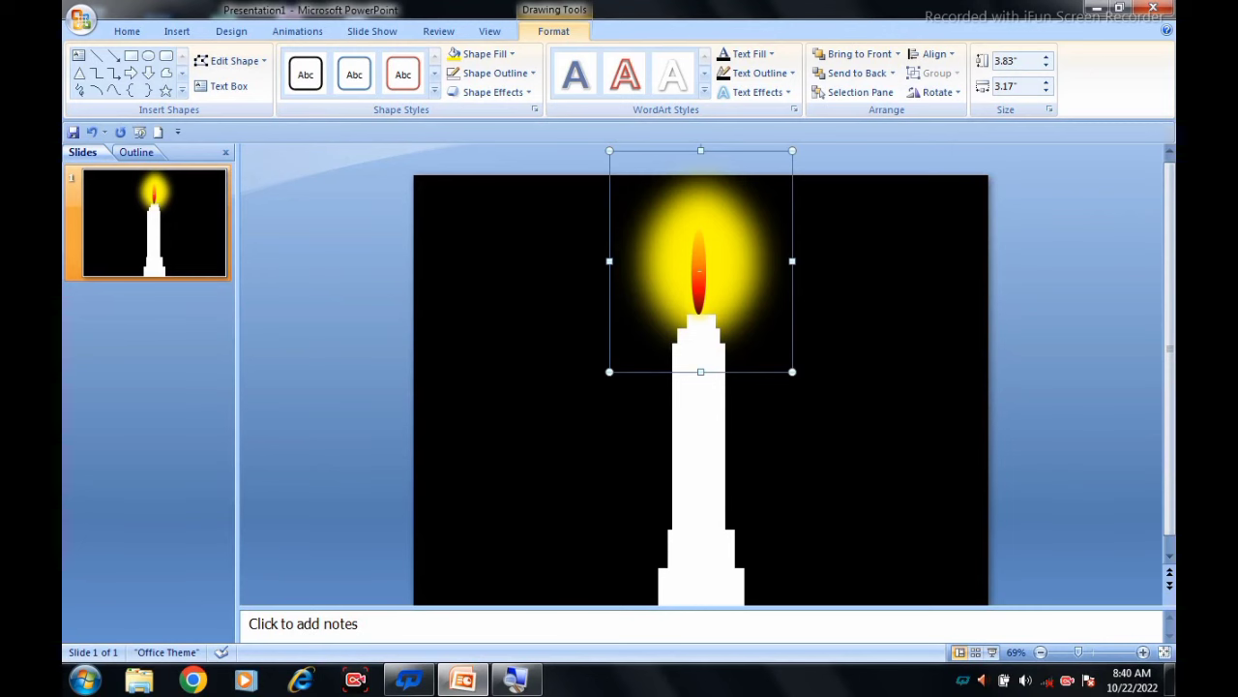
pyautogui.press('Escape')
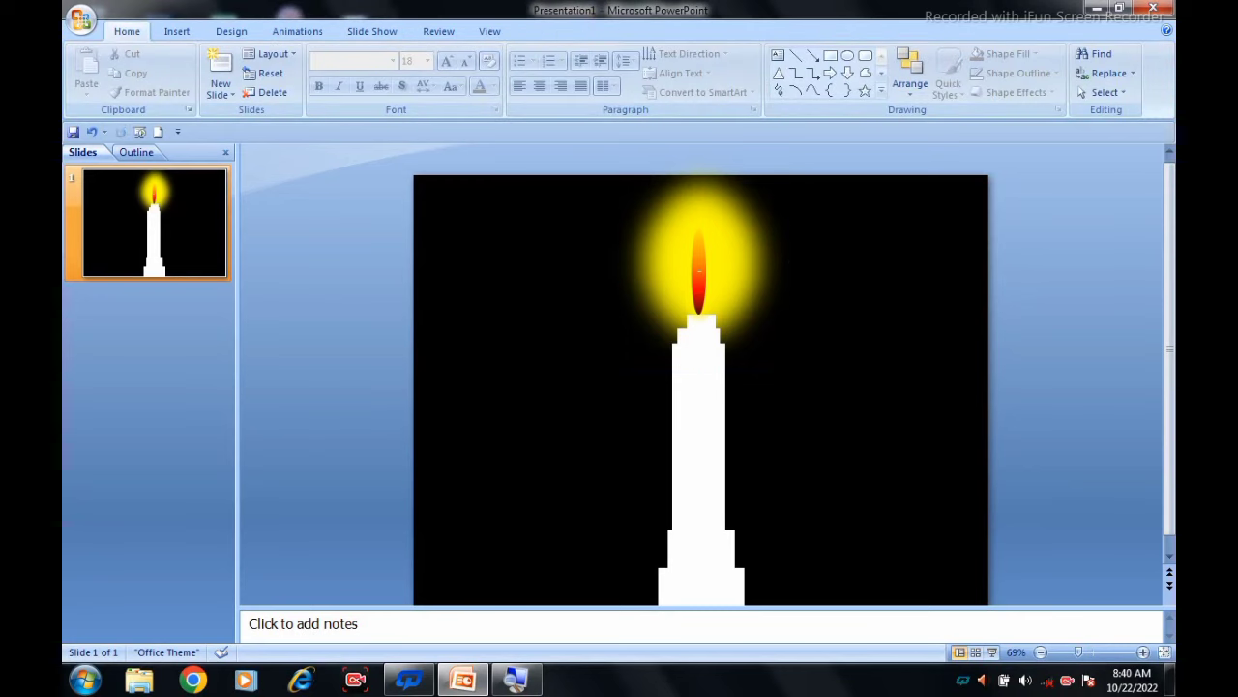
# Step: Add a Flash Bulb emphasis effect to the red flame oval via Custom Animation
pyautogui.click(698, 271)
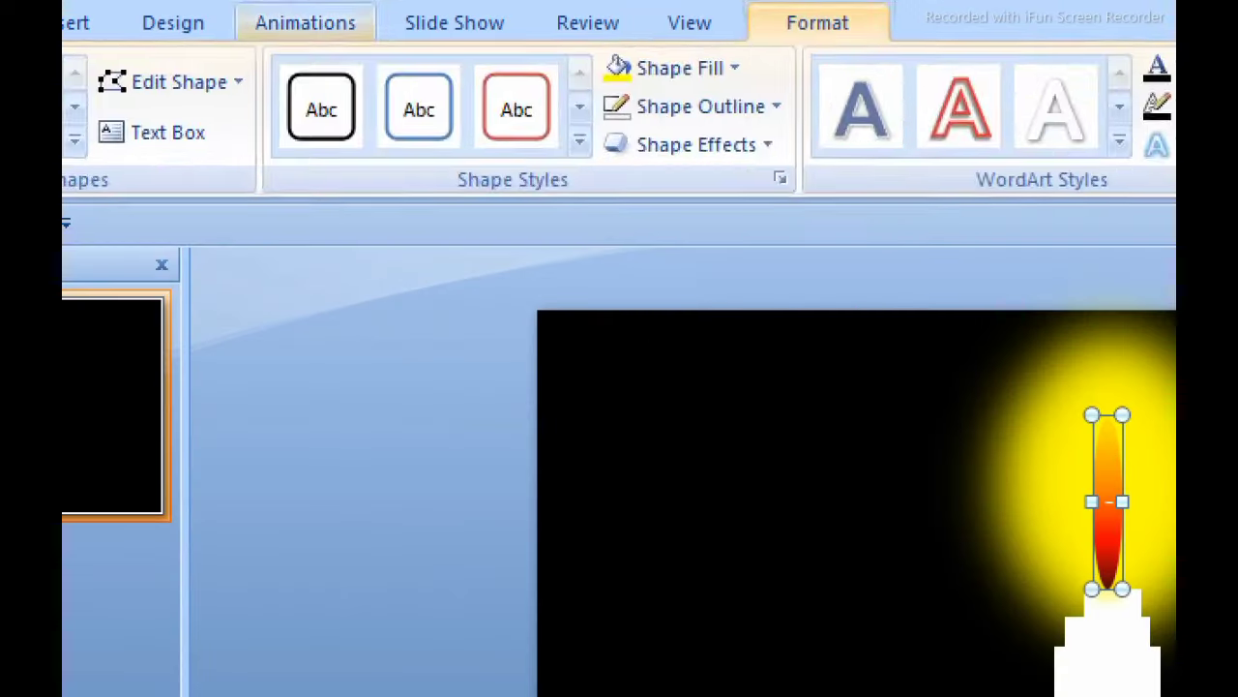
pyautogui.click(297, 31)
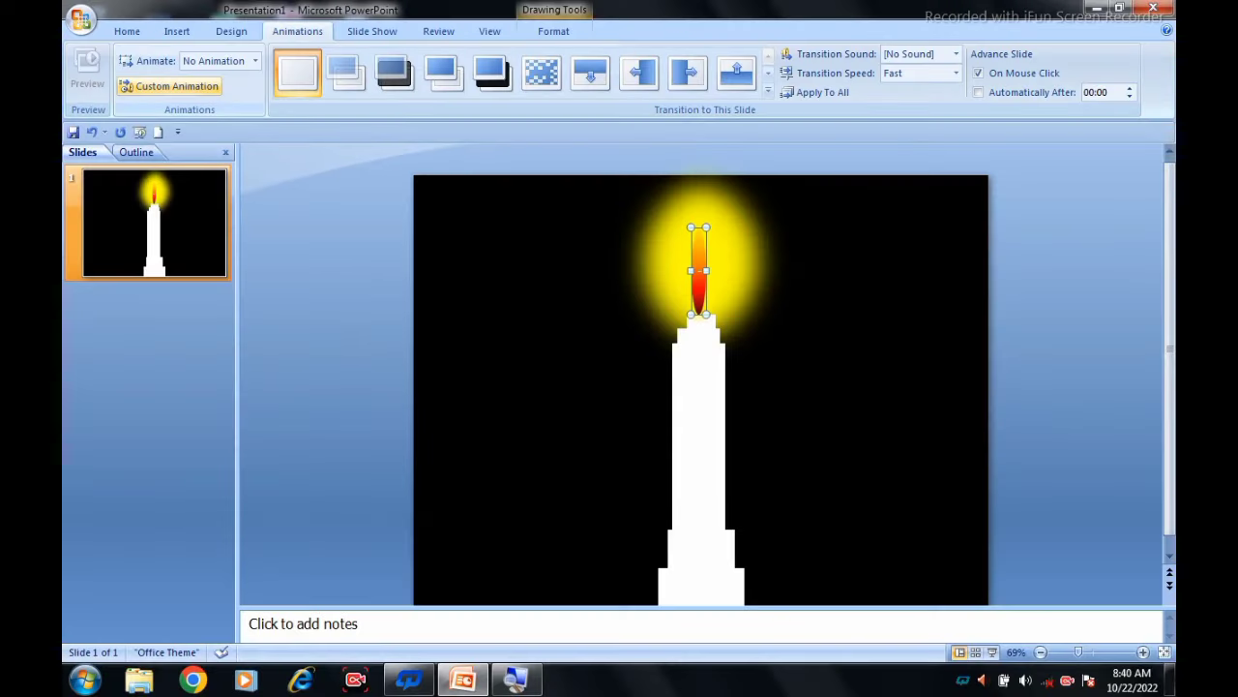
pyautogui.click(169, 86)
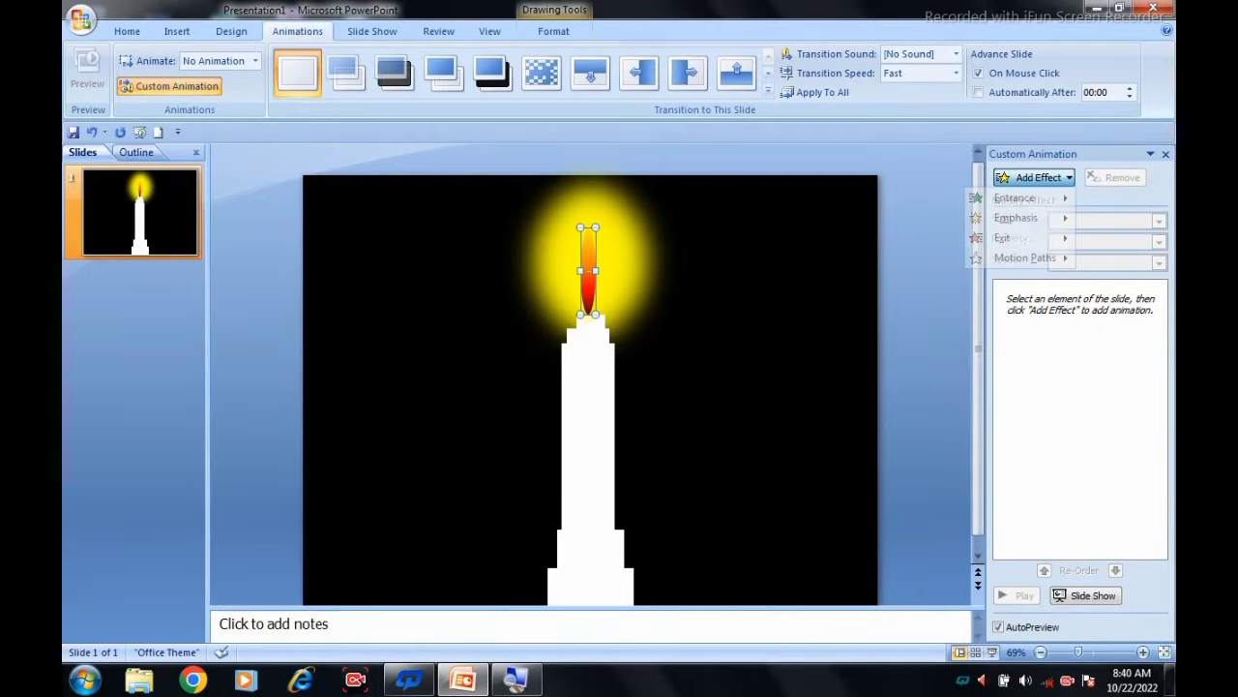
pyautogui.click(1034, 177)
pyautogui.moveTo(1016, 218)
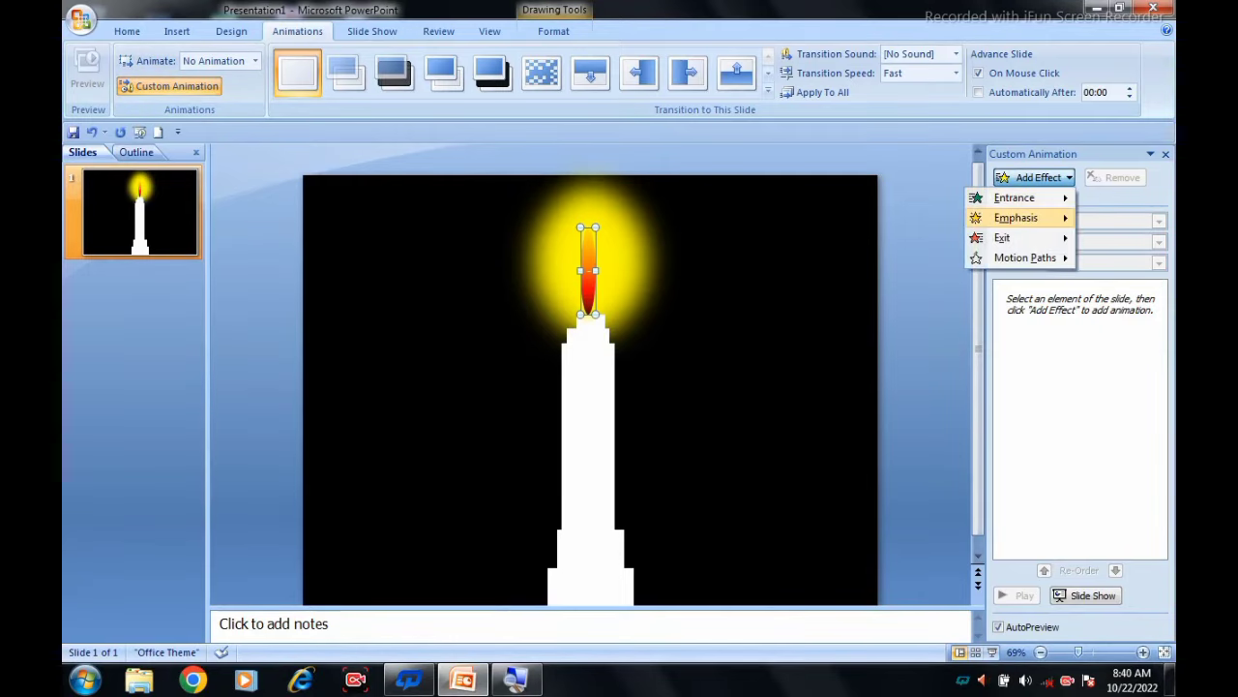
pyautogui.press('super')
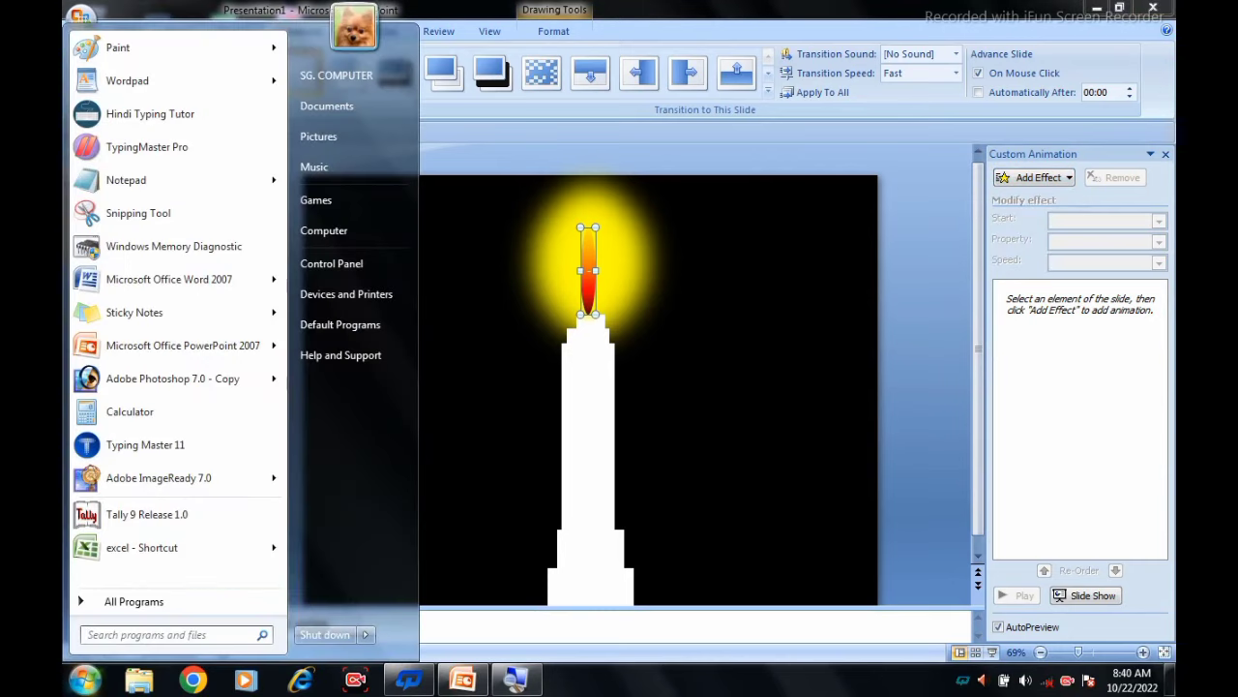
pyautogui.press('super')
pyautogui.click(1033, 177)
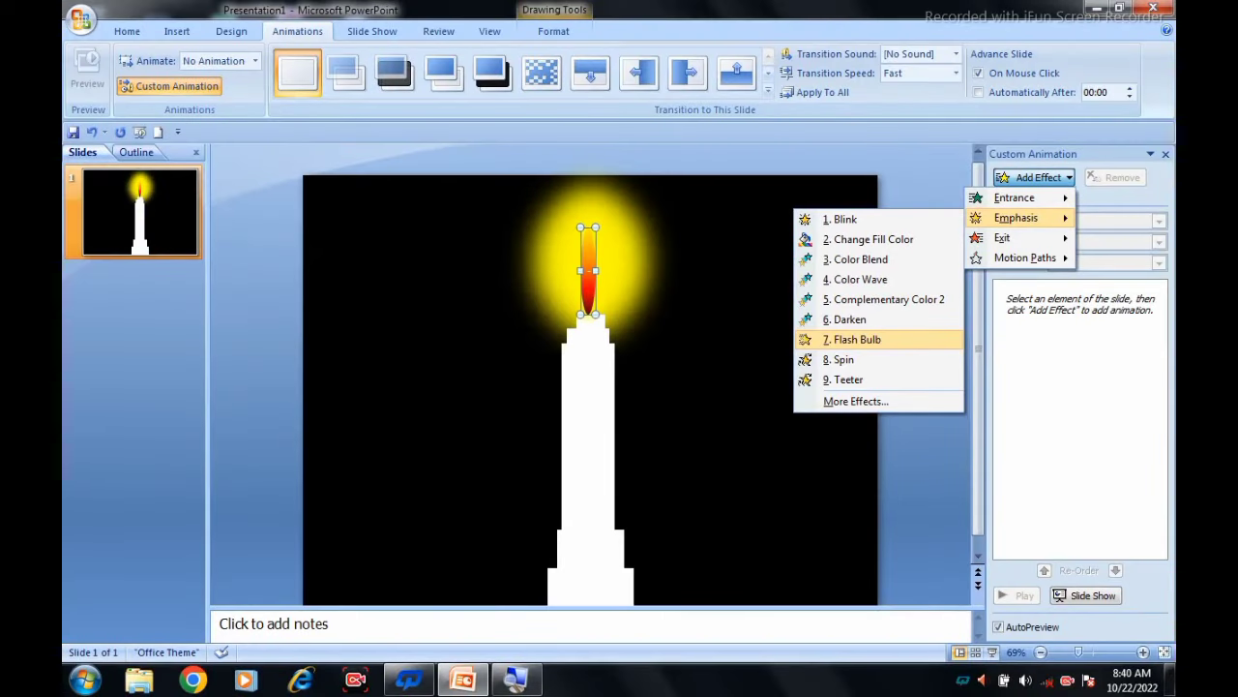
pyautogui.click(854, 338)
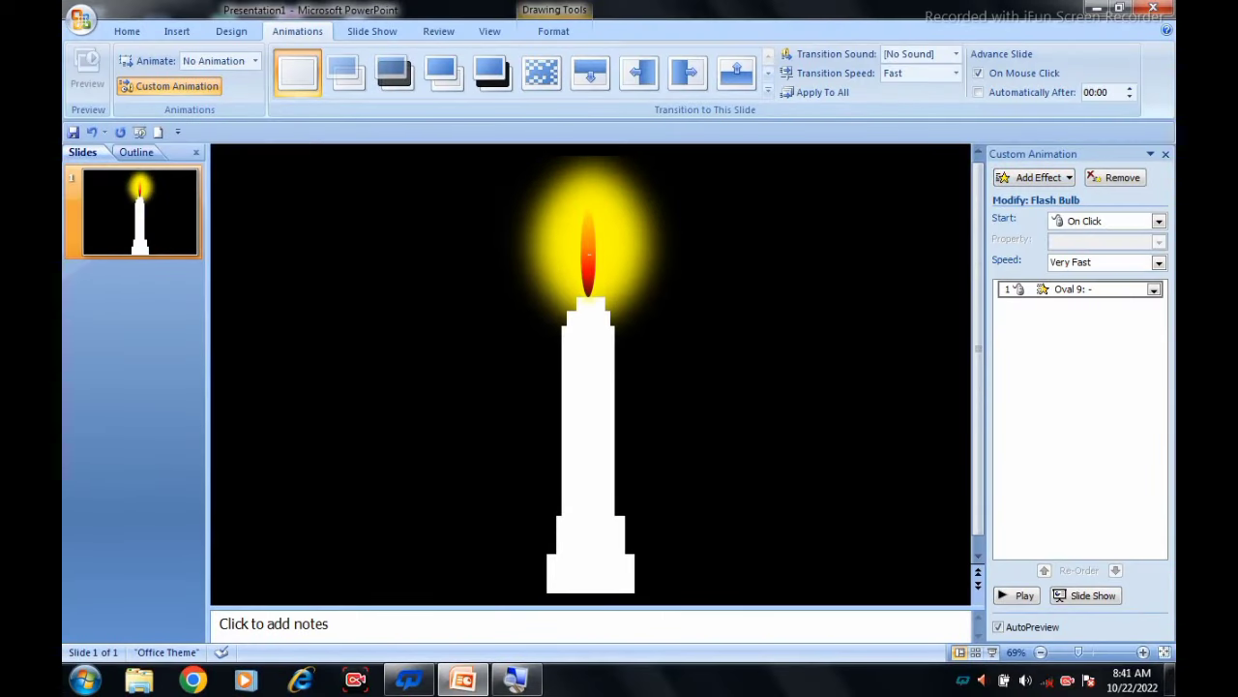
# Step: Give the yellow glow shape a Flash Bulb emphasis effect
pyautogui.click(620, 213)
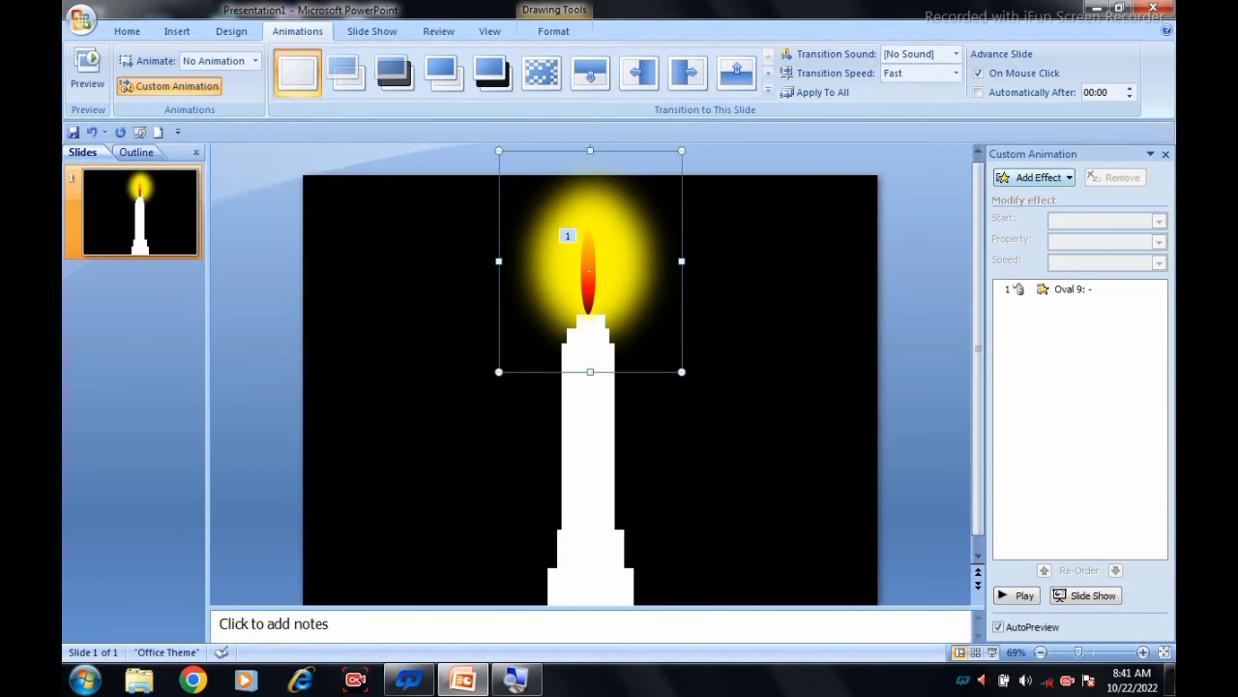
pyautogui.press('super')
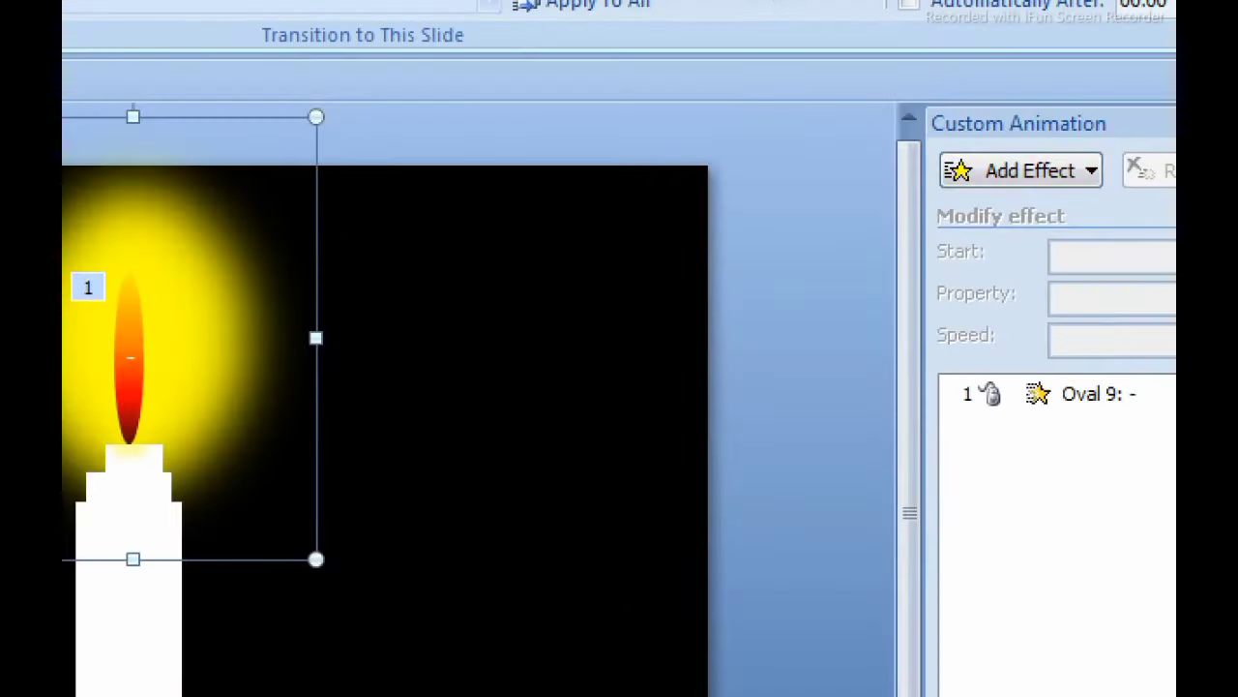
pyautogui.click(1020, 170)
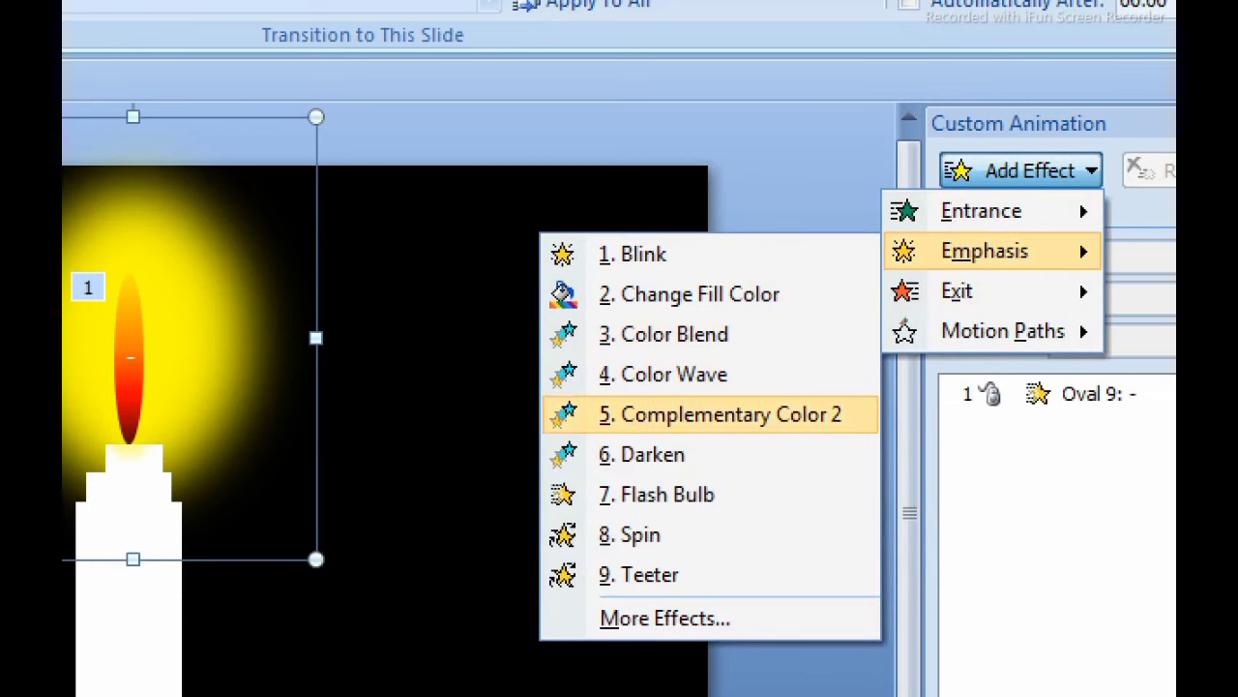
pyautogui.click(668, 495)
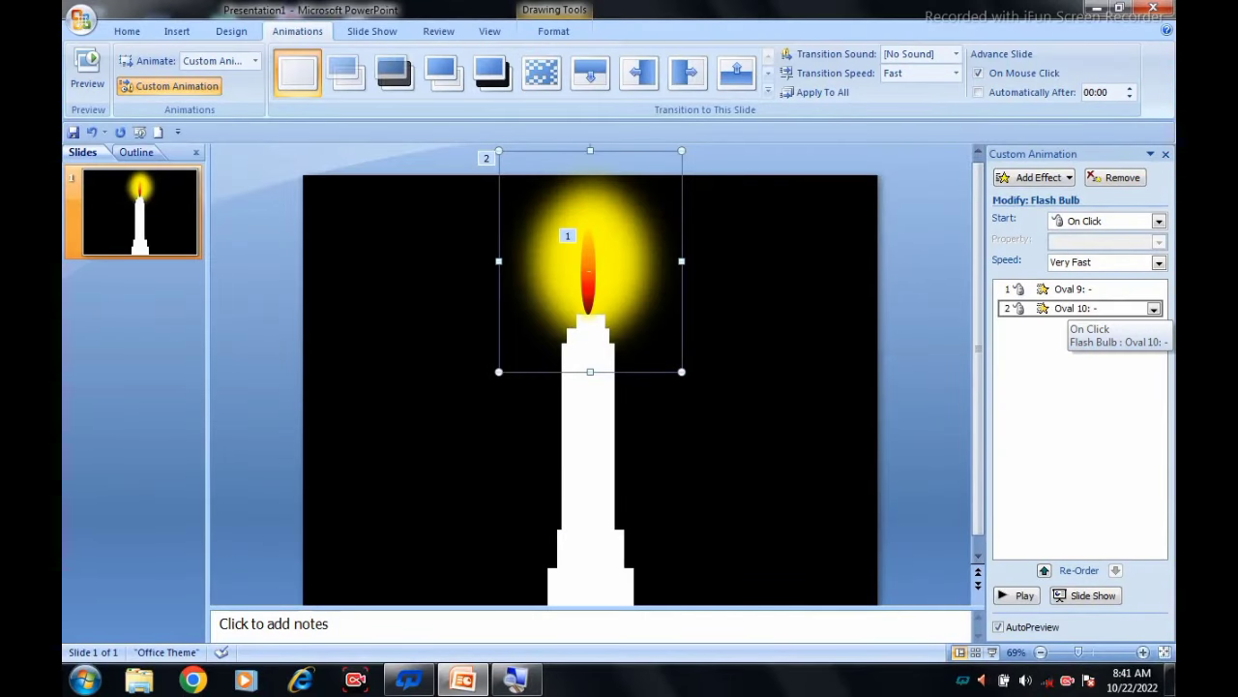
# Step: Set both the flame and glow Flash Bulb effects to start With Previous
pyautogui.click(1069, 288)
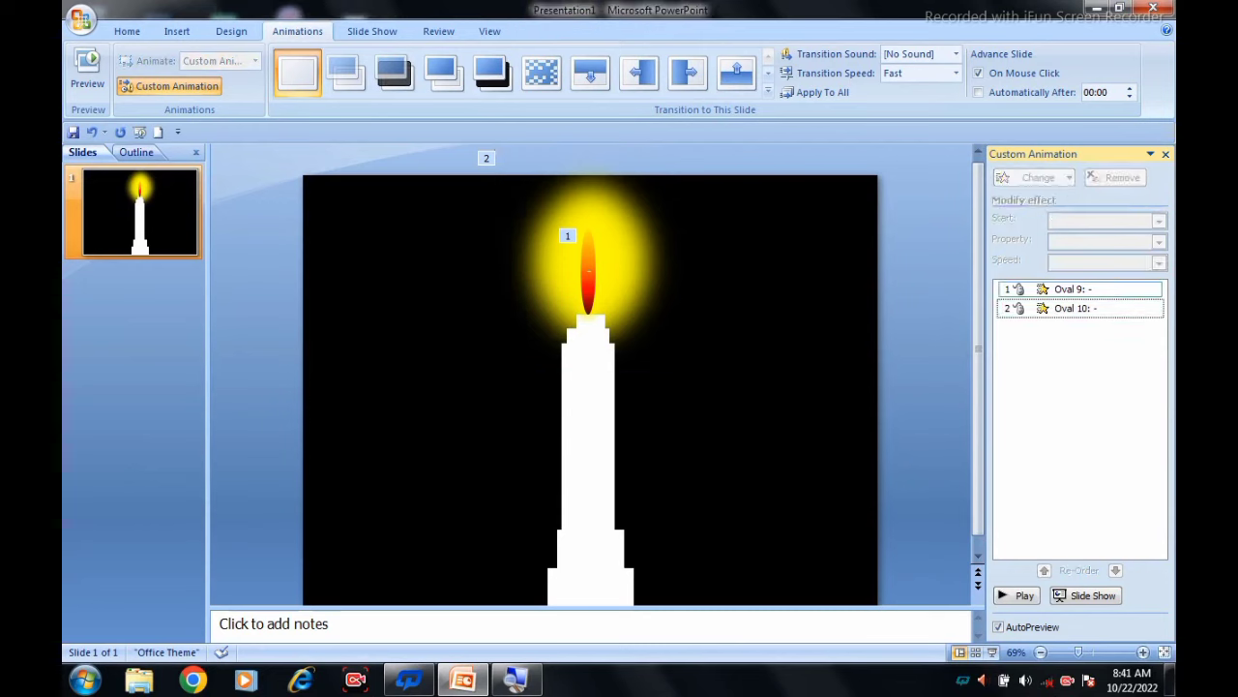
pyautogui.keyDown('shift'); pyautogui.click(1069, 308); pyautogui.keyUp('shift')
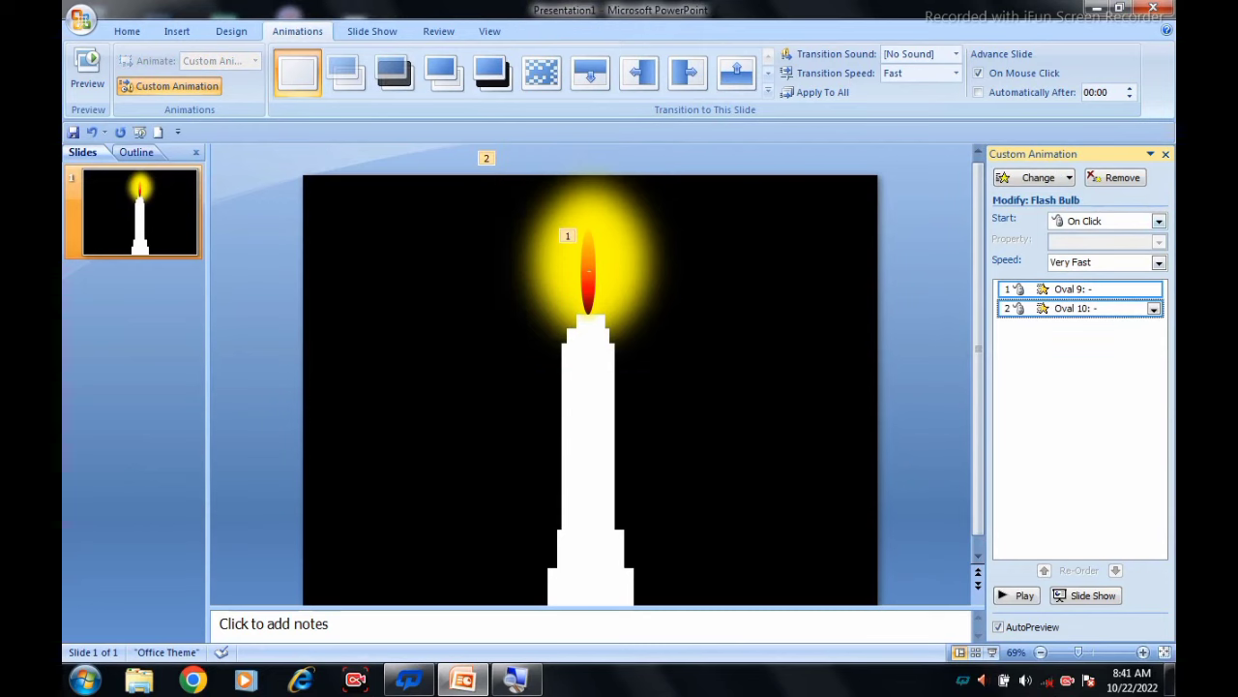
pyautogui.click(1158, 221)
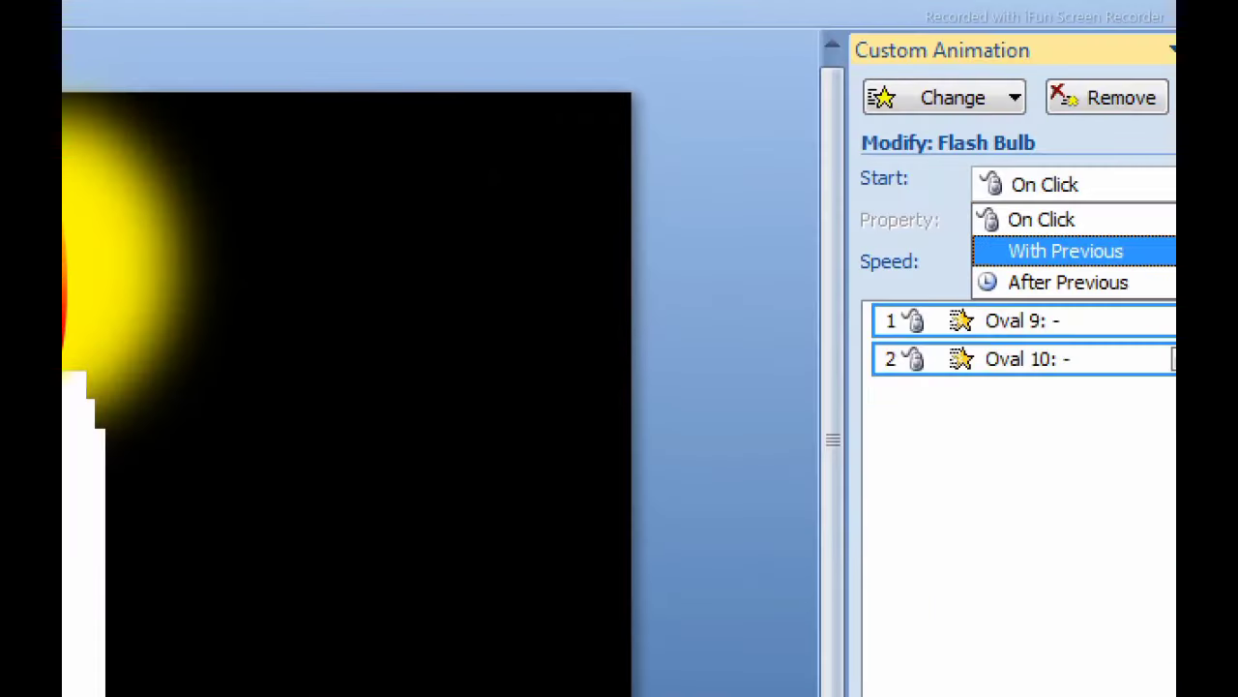
pyautogui.click(1065, 251)
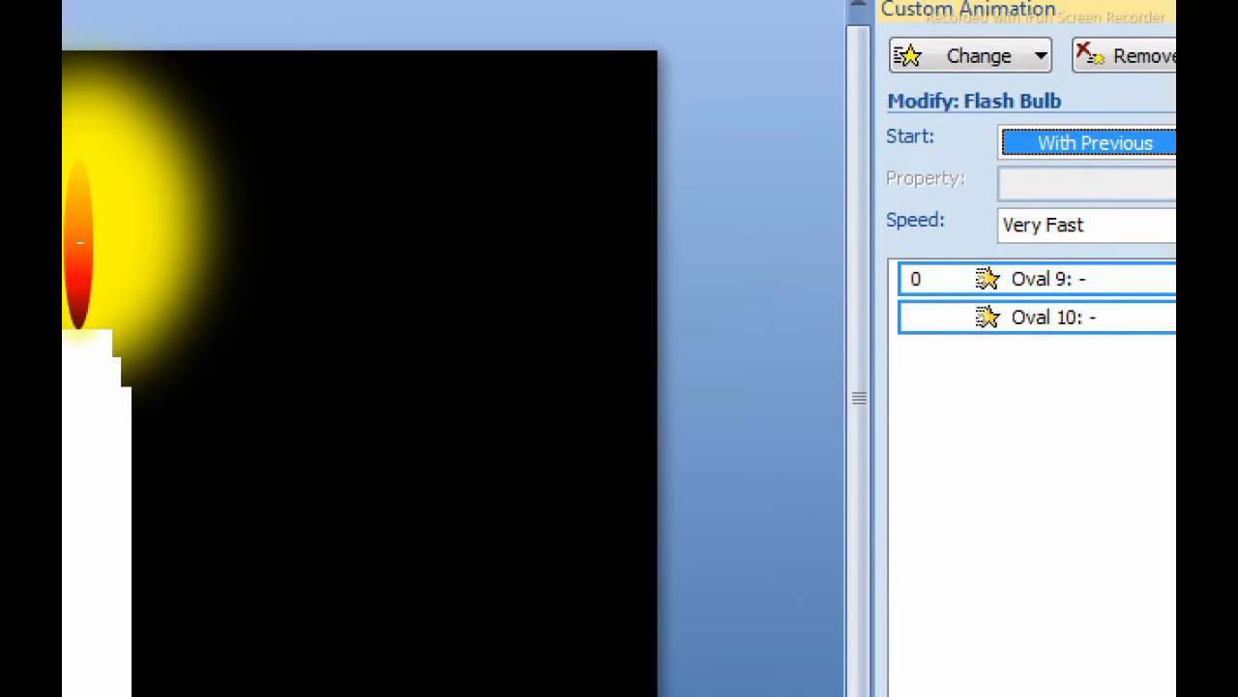
# Step: Make both flash effects repeat 10 times, then preview the slide show
pyautogui.click(1166, 318)
pyautogui.click(995, 520)
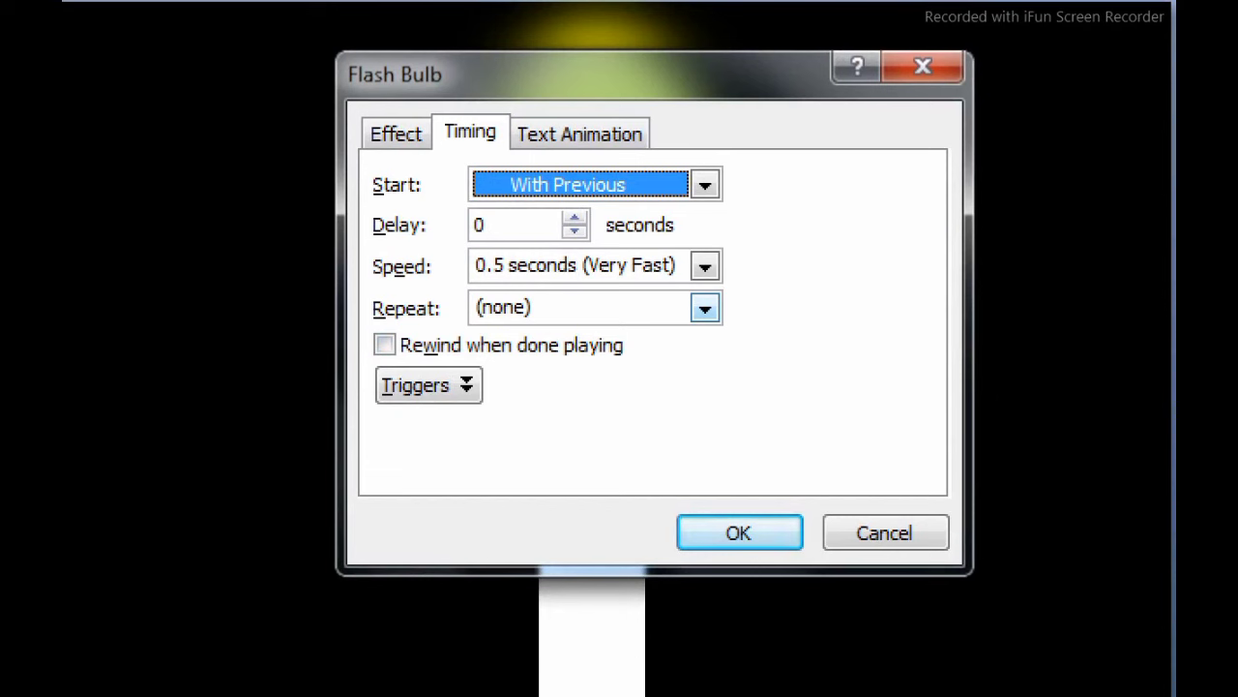
pyautogui.click(704, 307)
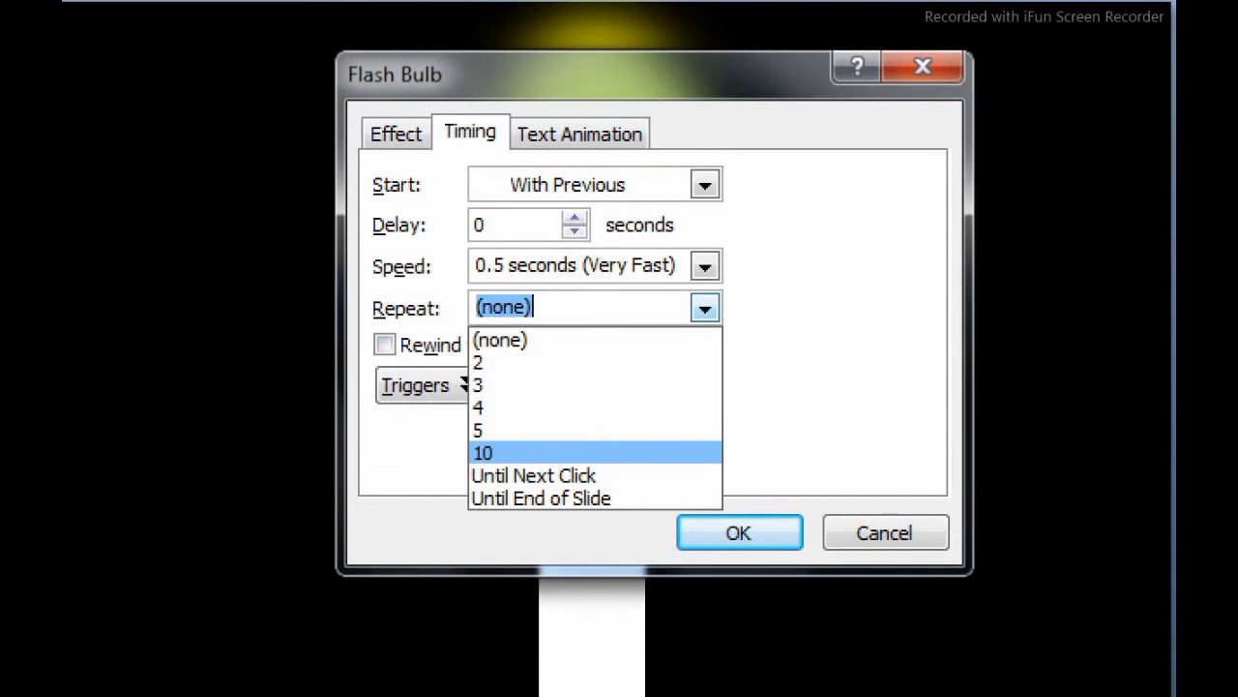
pyautogui.click(482, 453)
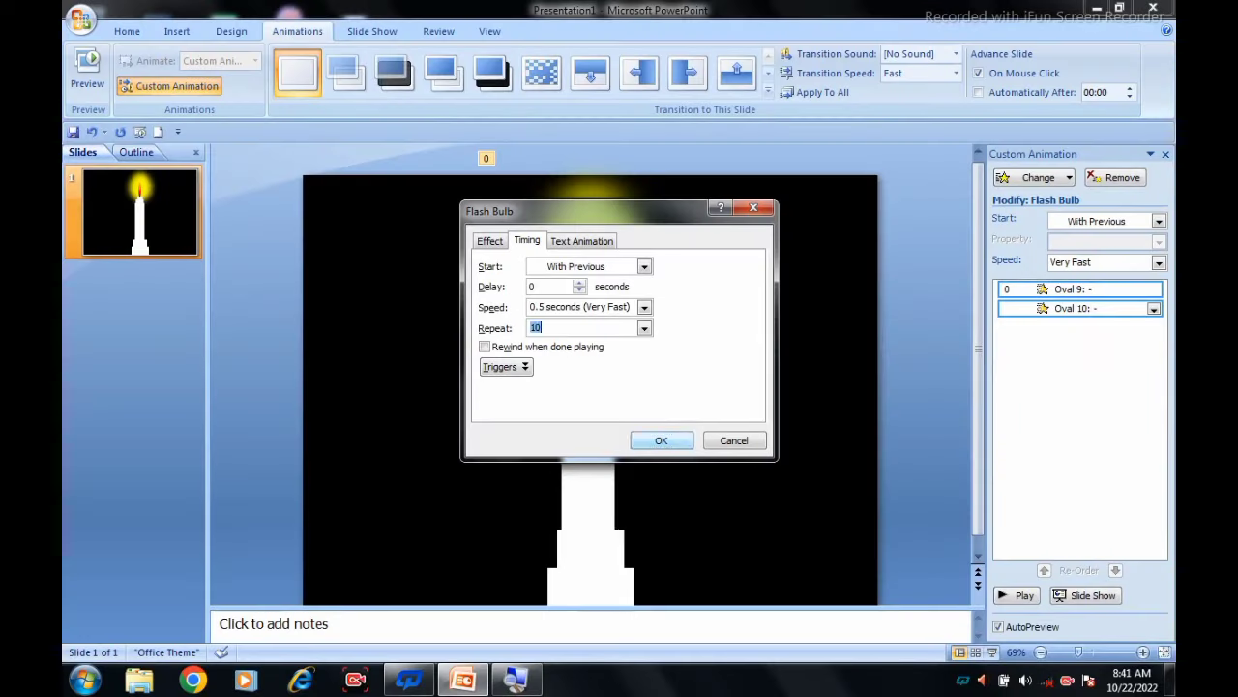
pyautogui.click(656, 440)
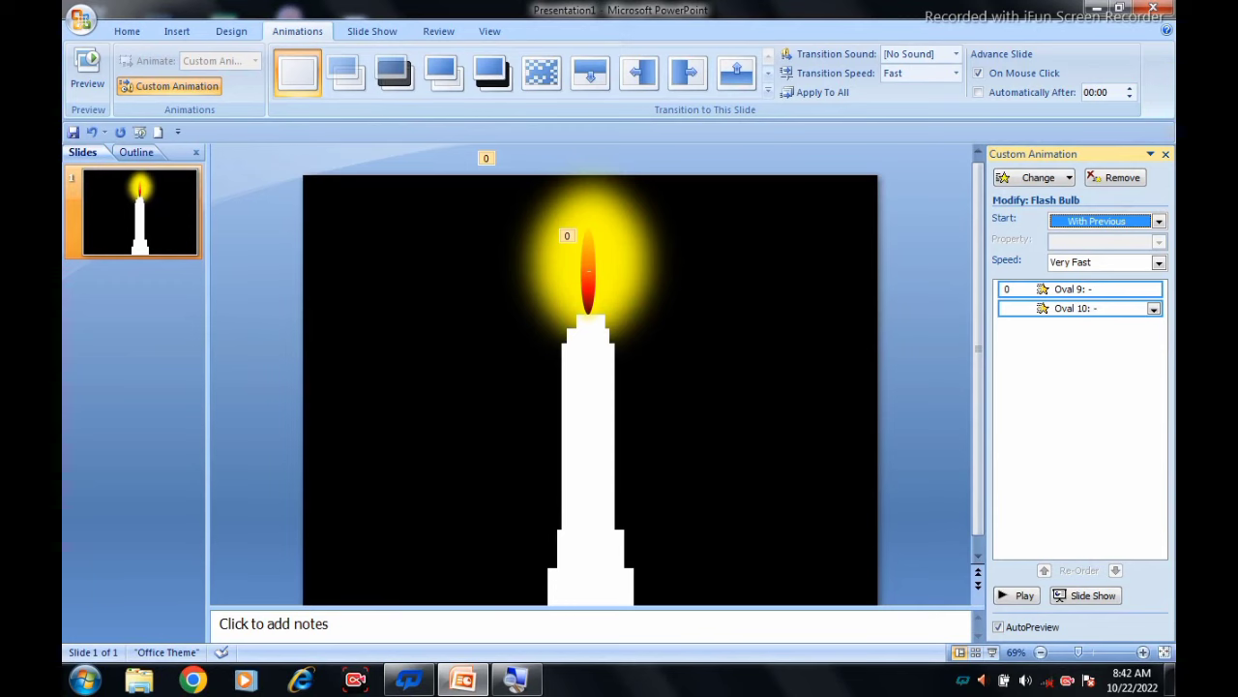
pyautogui.press('F5')
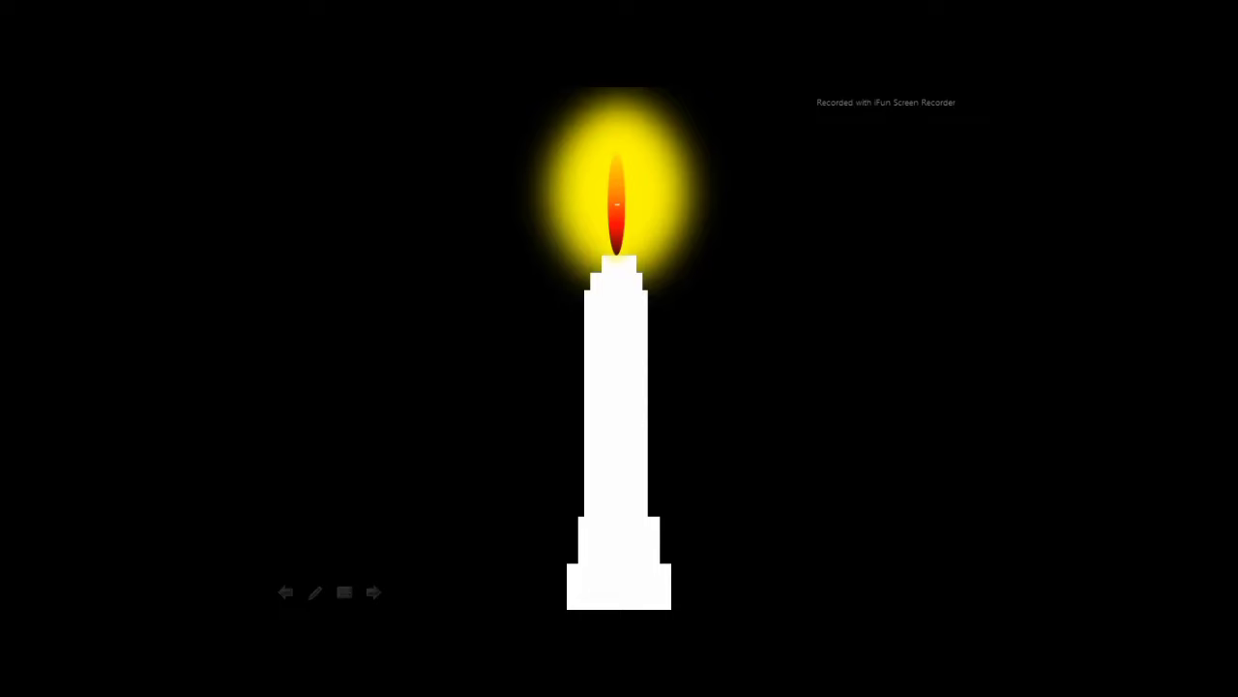
# Step: Advance past the candle slide to end the slide show
pyautogui.press('Right')
pyautogui.press('Right')
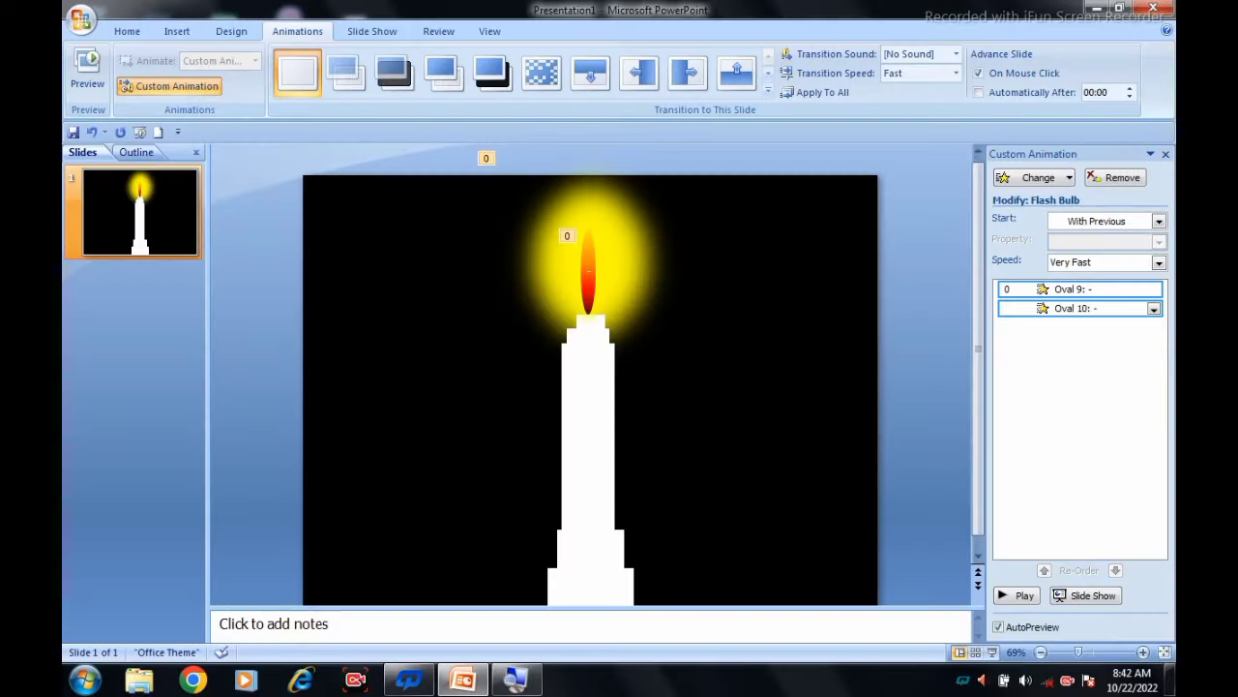
# Step: Duplicate the whole candle and place the copy on the slide's left side
pyautogui.moveTo(420, 182); pyautogui.dragTo(821, 600)
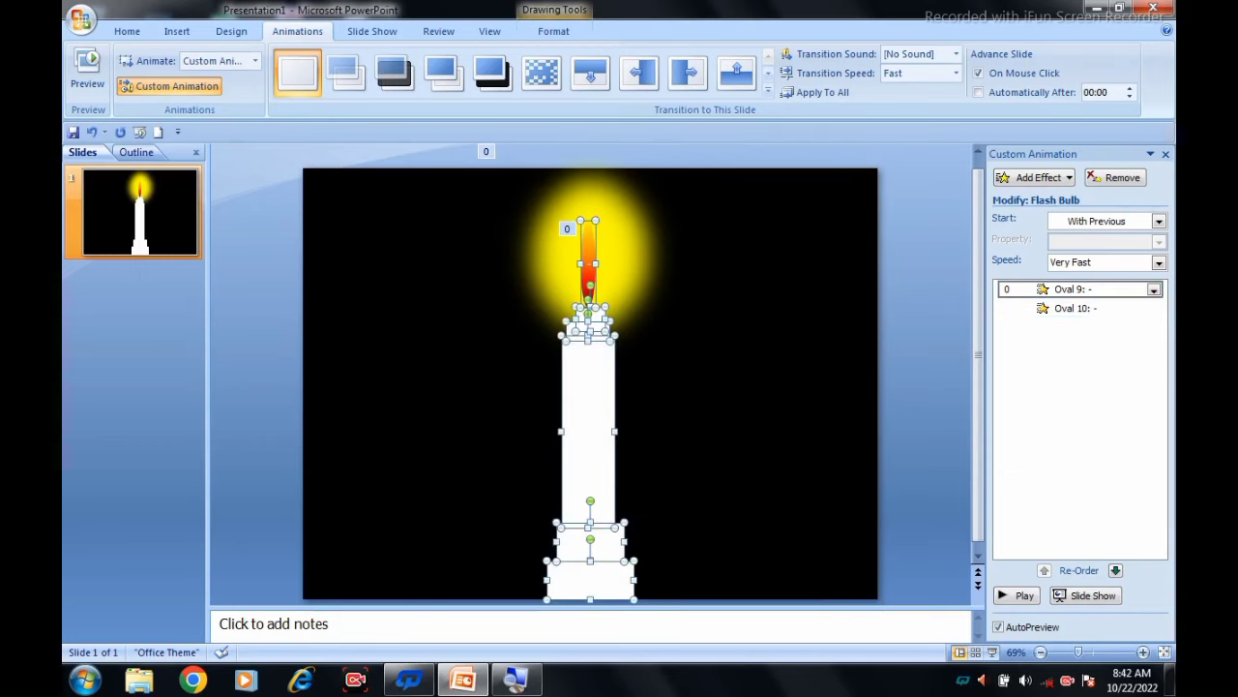
pyautogui.hotkey('ctrl', 'd')
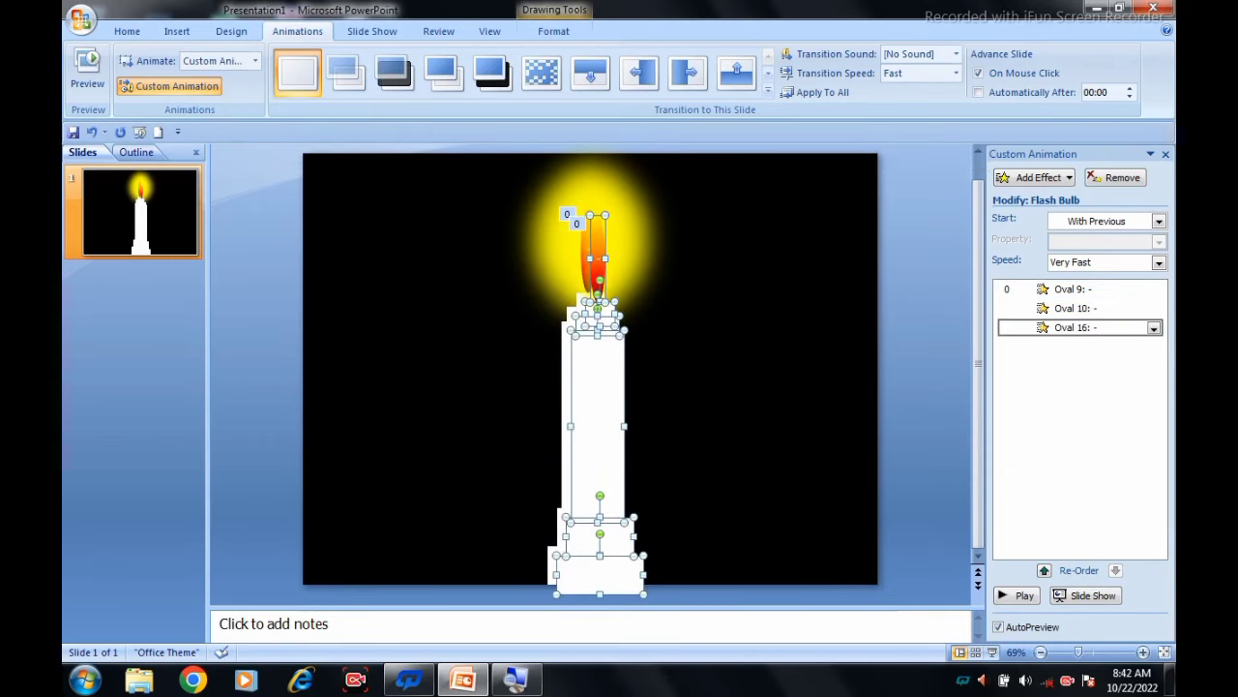
pyautogui.moveTo(595, 426); pyautogui.dragTo(346, 426)
pyautogui.press('Escape')
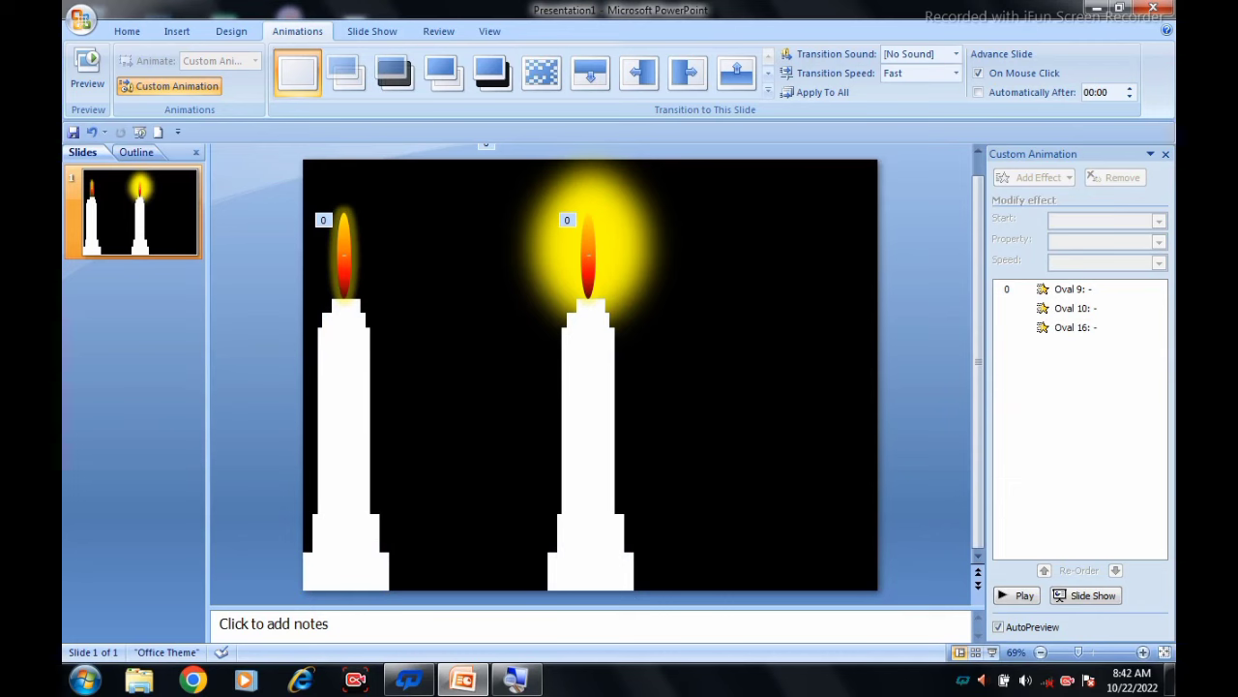
# Step: Place another candle copy on the right side and duplicate the middle yellow glow
pyautogui.moveTo(460, 163); pyautogui.dragTo(732, 594)
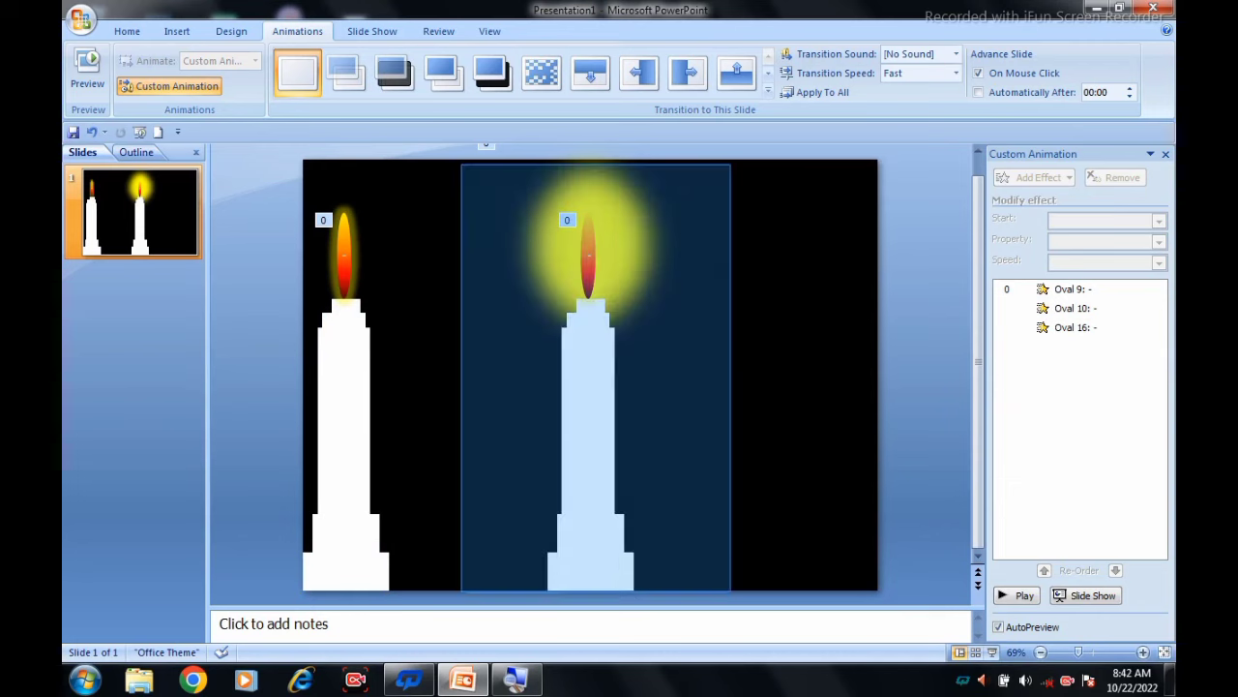
pyautogui.hotkey('ctrl', 'd')
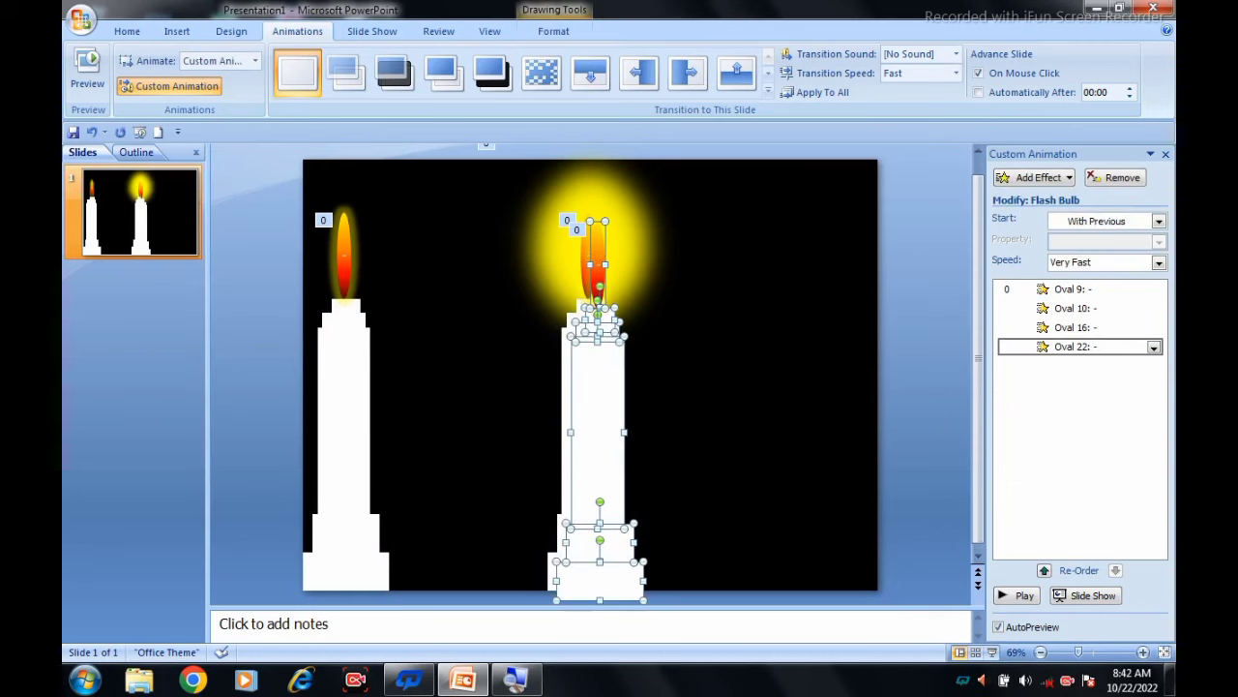
pyautogui.moveTo(597, 435); pyautogui.dragTo(803, 425)
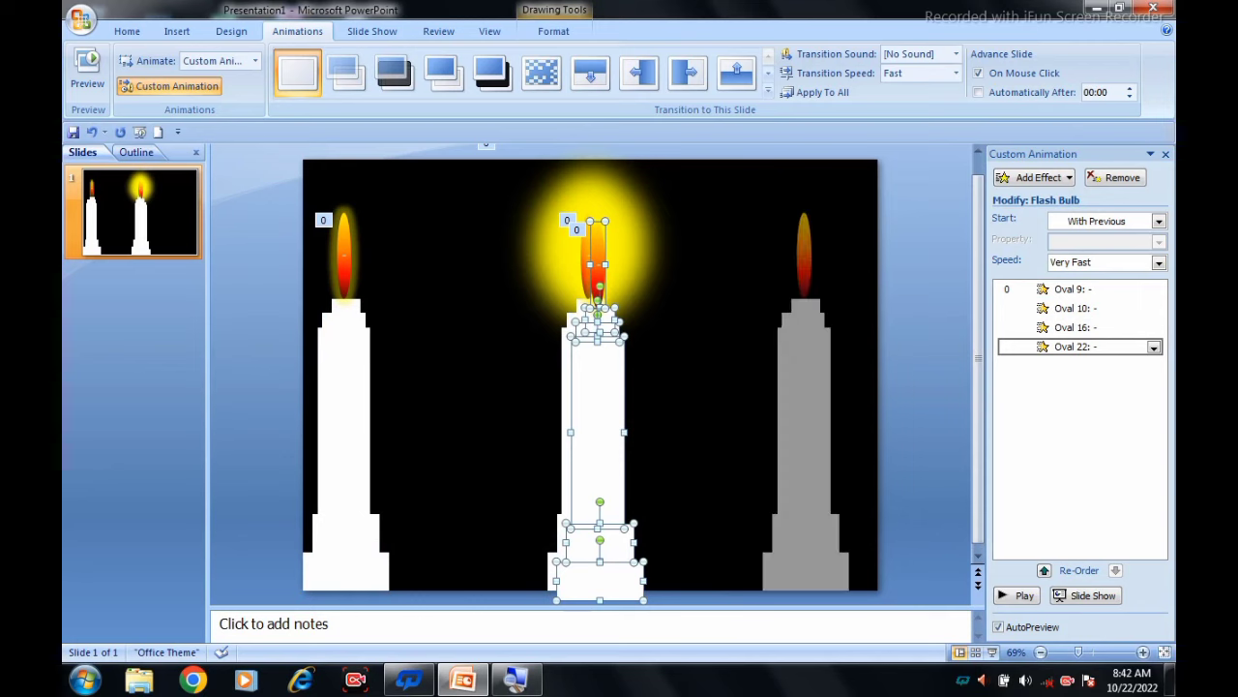
pyautogui.press('Escape')
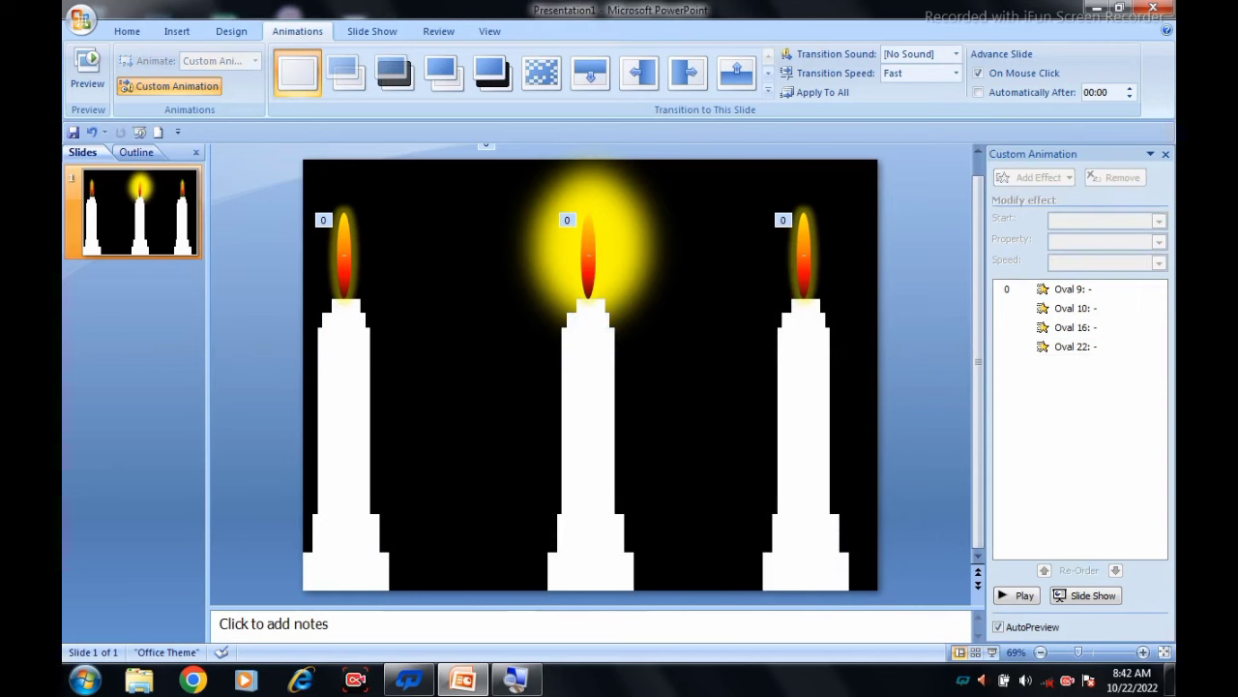
pyautogui.click(1074, 307)
pyautogui.hotkey('ctrl', 'd')
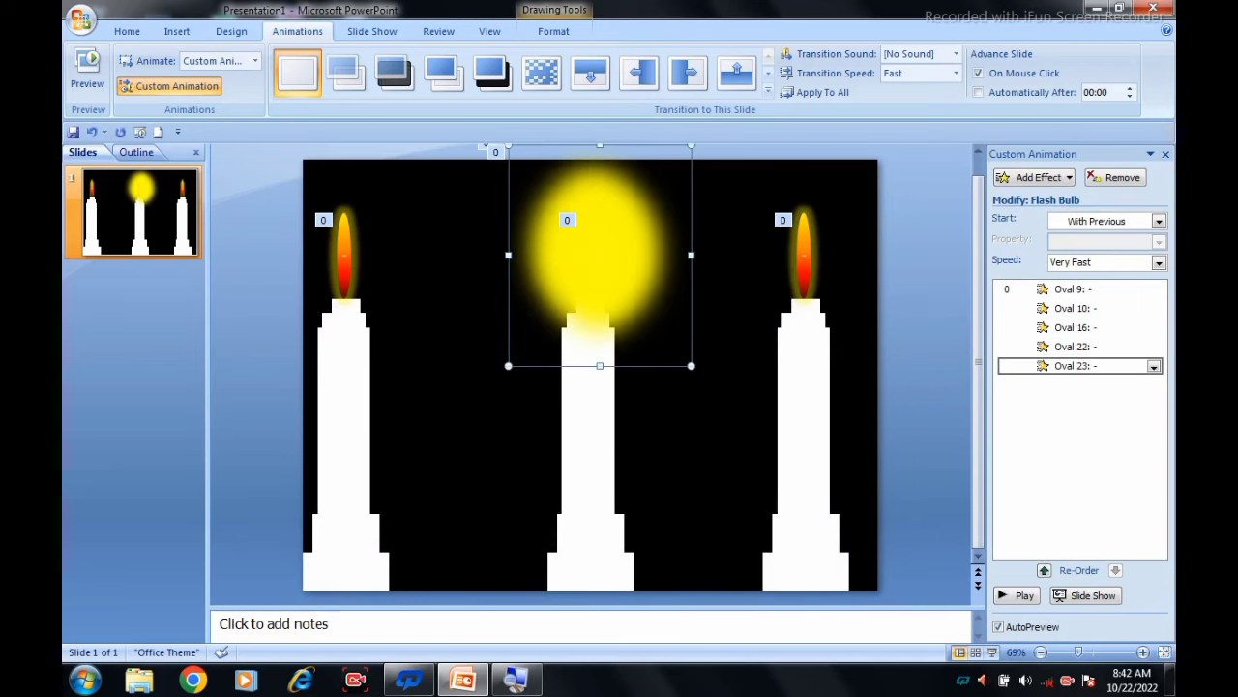
# Step: Move the glow copy onto the right candle, centred and sent behind its flame
pyautogui.moveTo(600, 257); pyautogui.dragTo(785, 266)
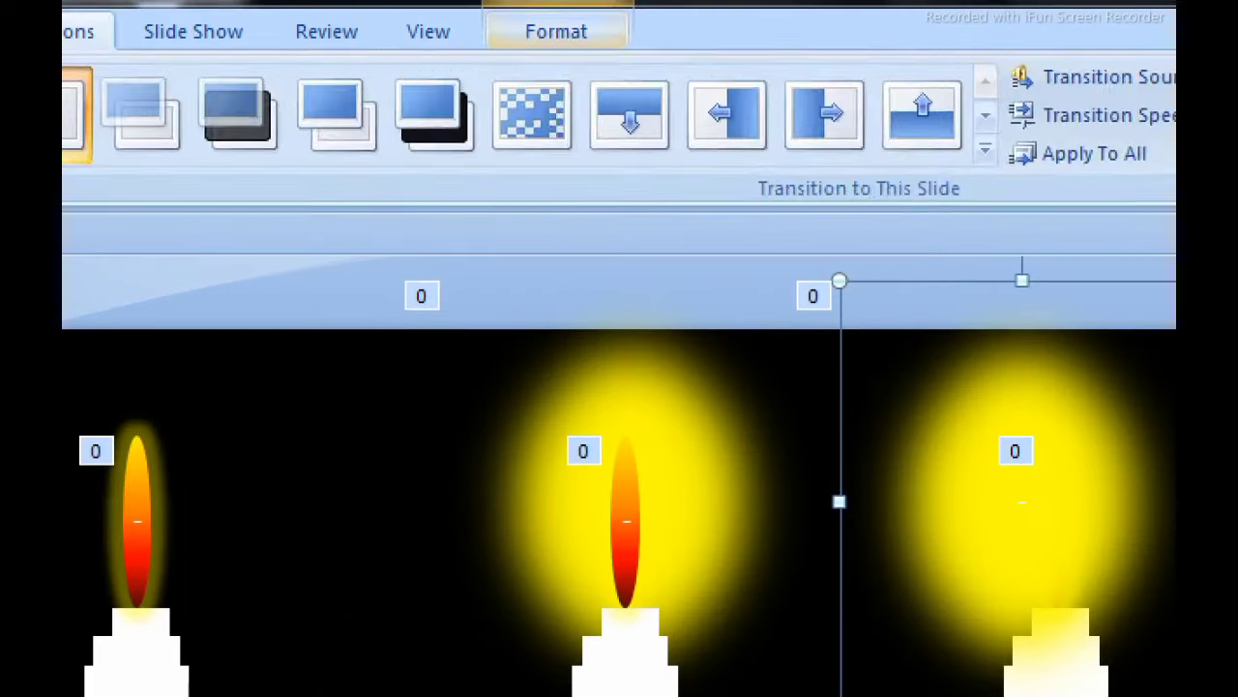
pyautogui.click(553, 31)
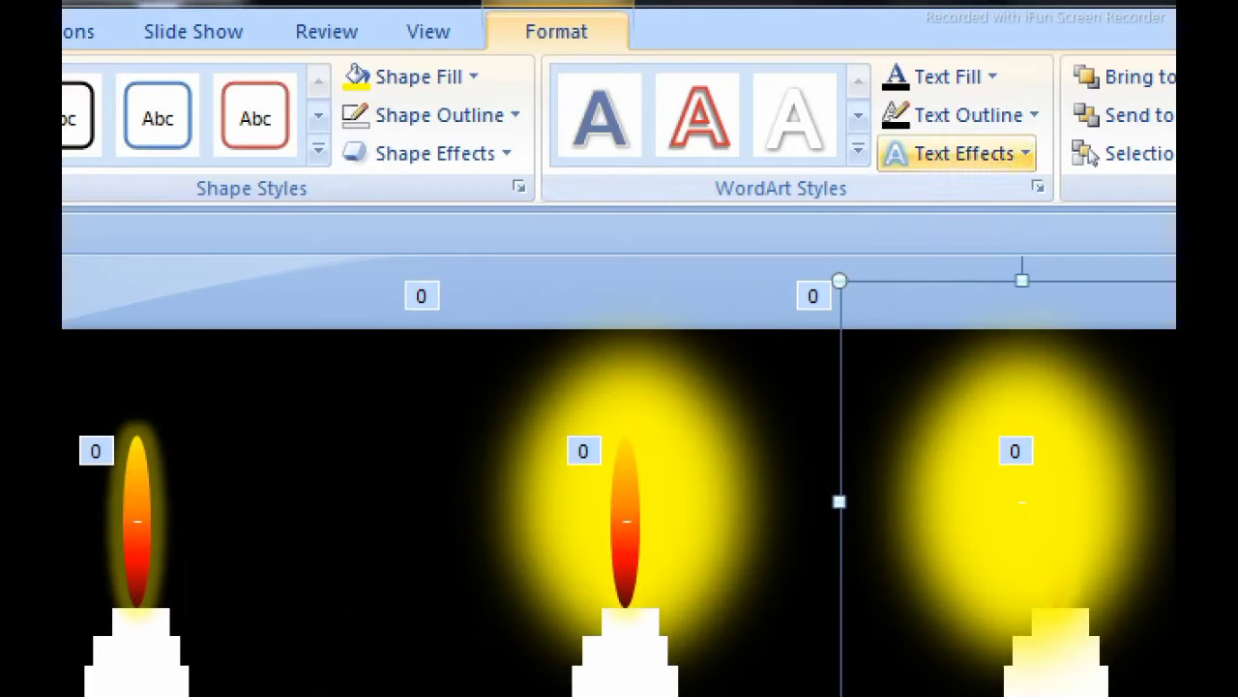
pyautogui.click(1064, 101)
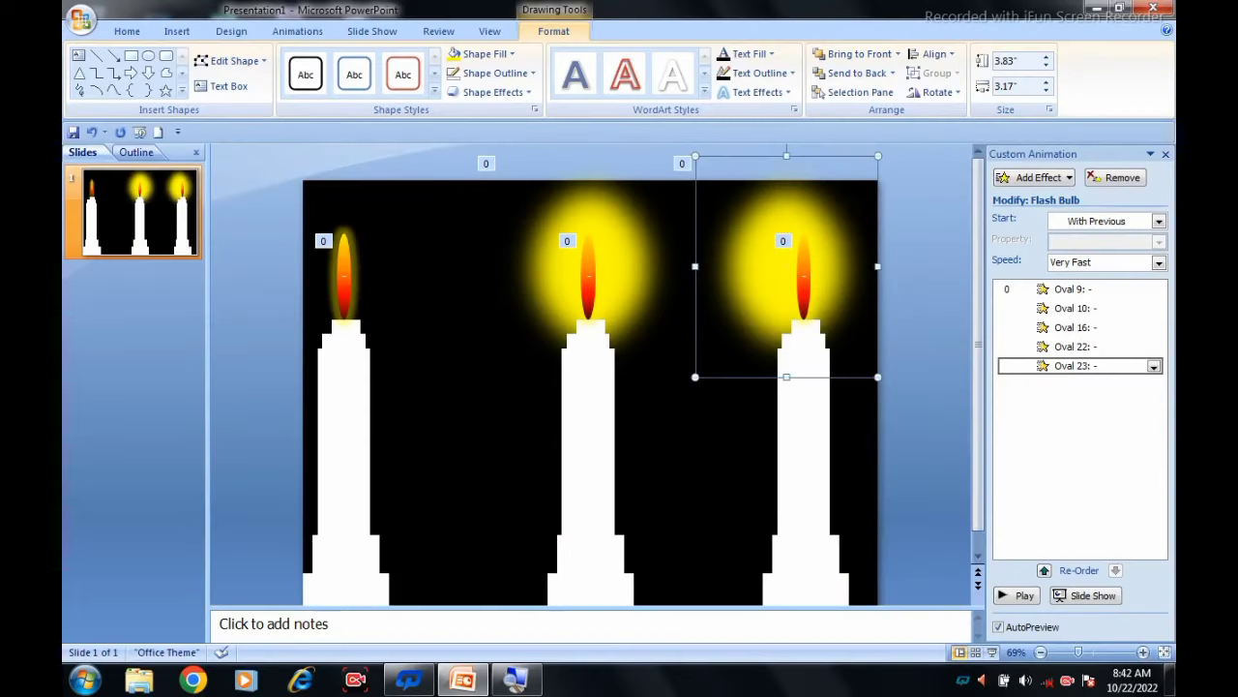
pyautogui.moveTo(787, 266); pyautogui.dragTo(801, 266)
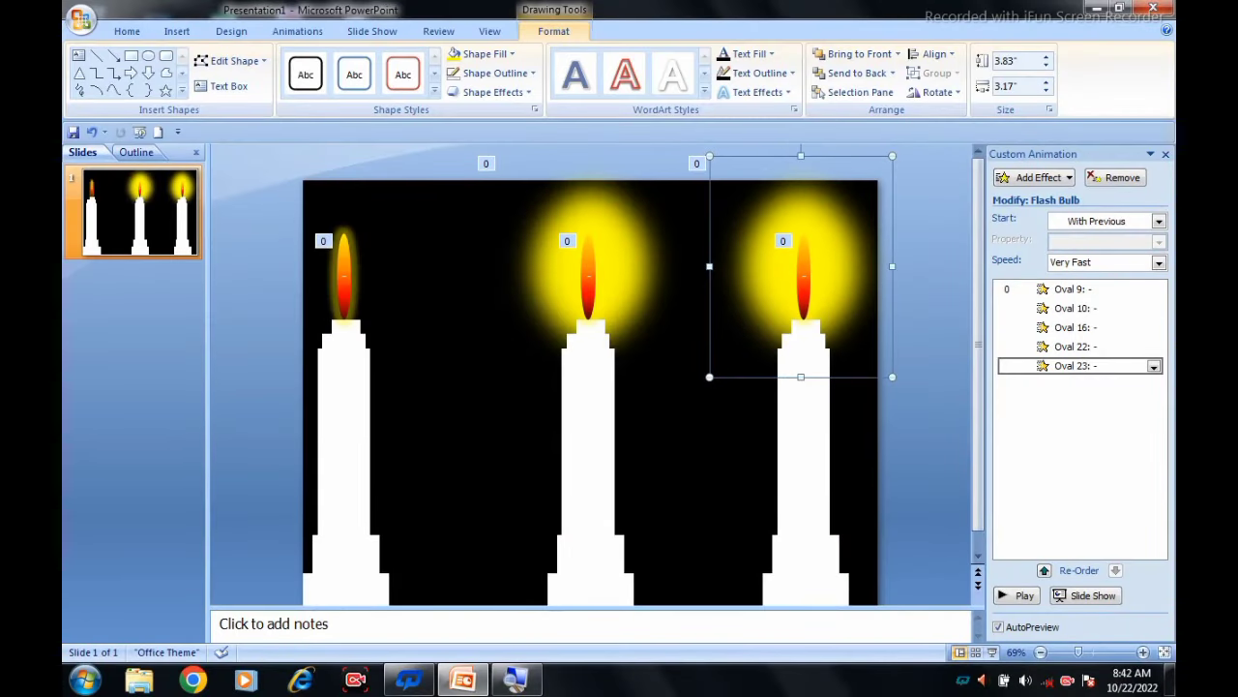
# Step: Position a glow on the left candle, centred and sent behind its flame
pyautogui.moveTo(801, 266); pyautogui.dragTo(968, 266)
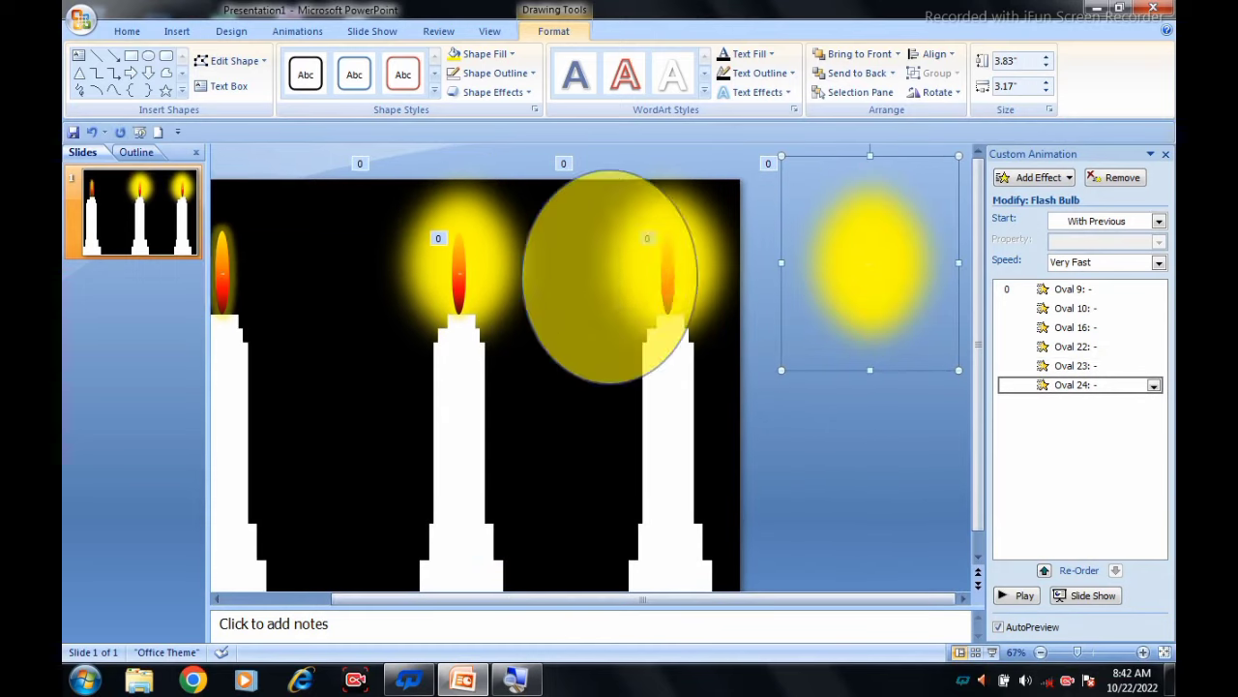
pyautogui.moveTo(870, 261)
pyautogui.mouseDown()
pyautogui.moveTo(302, 287)
pyautogui.moveTo(271, 259)
pyautogui.mouseUp()
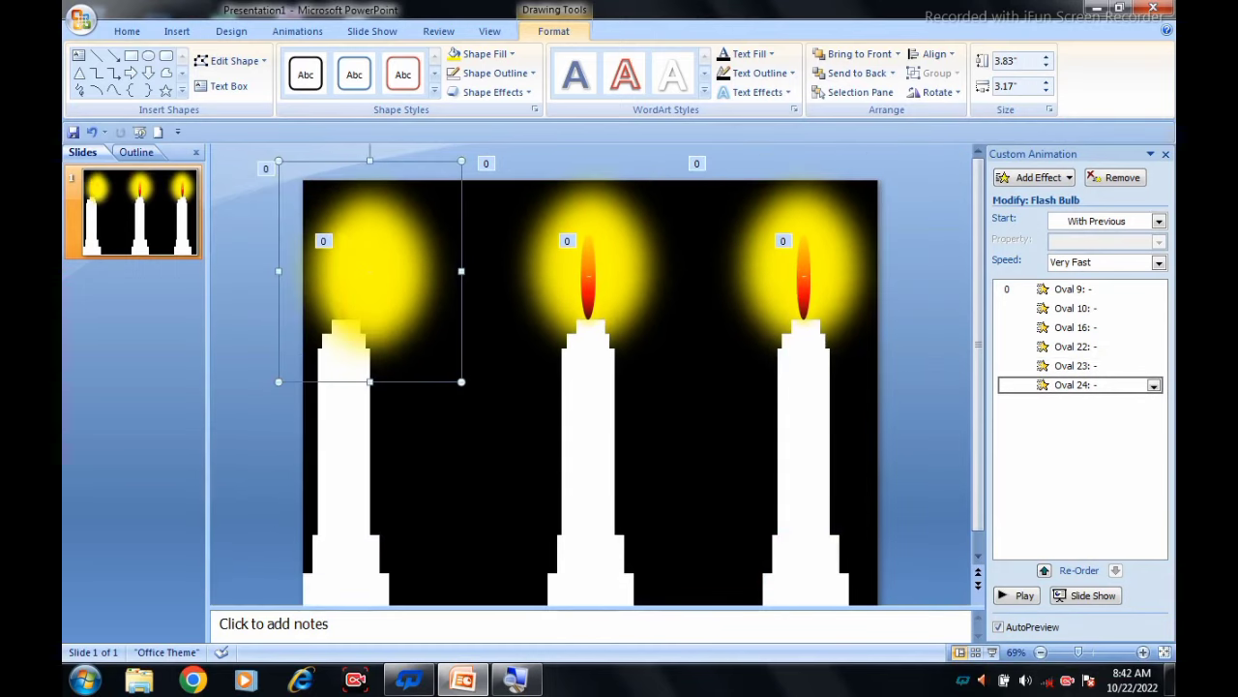
pyautogui.press('Left')
pyautogui.press('Left')
pyautogui.press('Left')
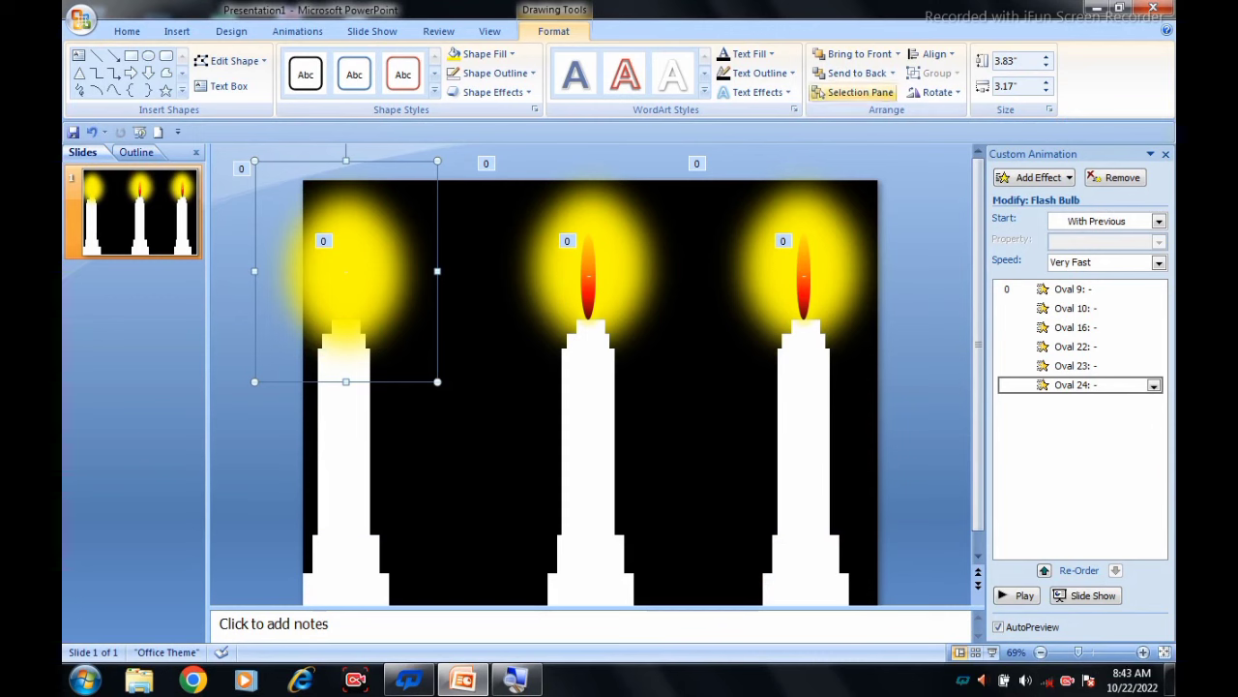
pyautogui.click(852, 73)
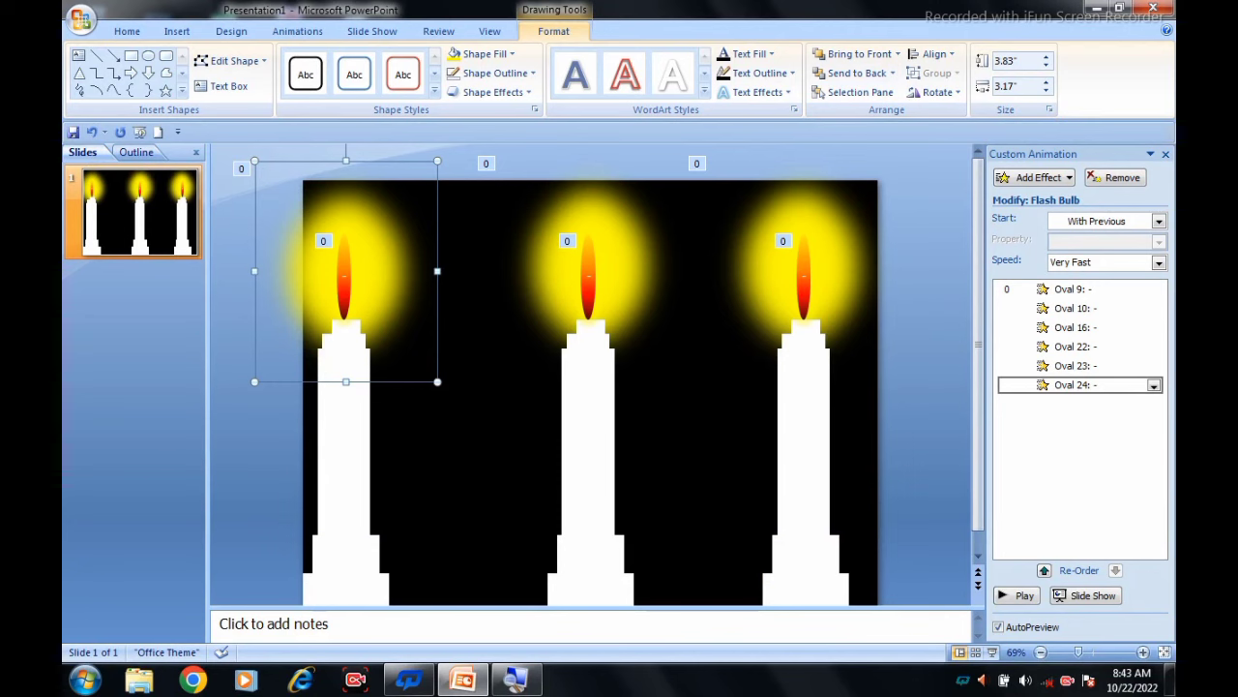
pyautogui.click(587, 443)
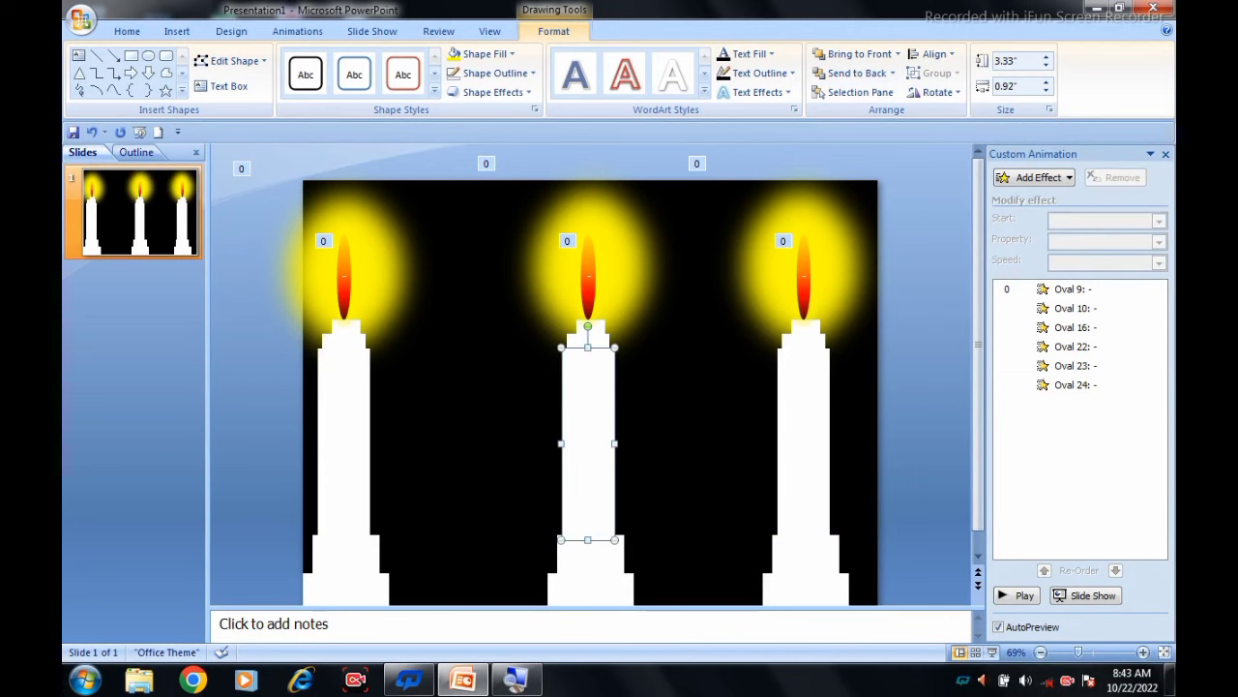
# Step: Fill the middle candle's base, body and top blocks with green
pyautogui.press('Escape')
pyautogui.click(590, 557)
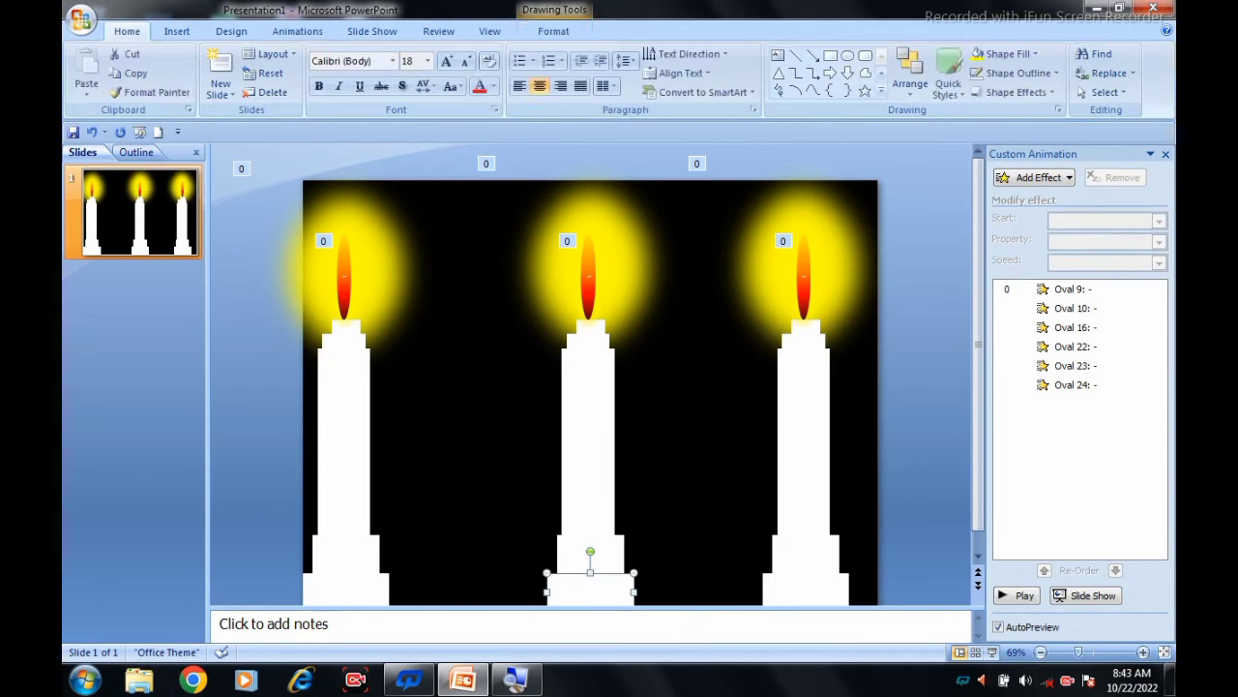
pyautogui.keyDown('shift'); pyautogui.click(587, 443); pyautogui.keyUp('shift')
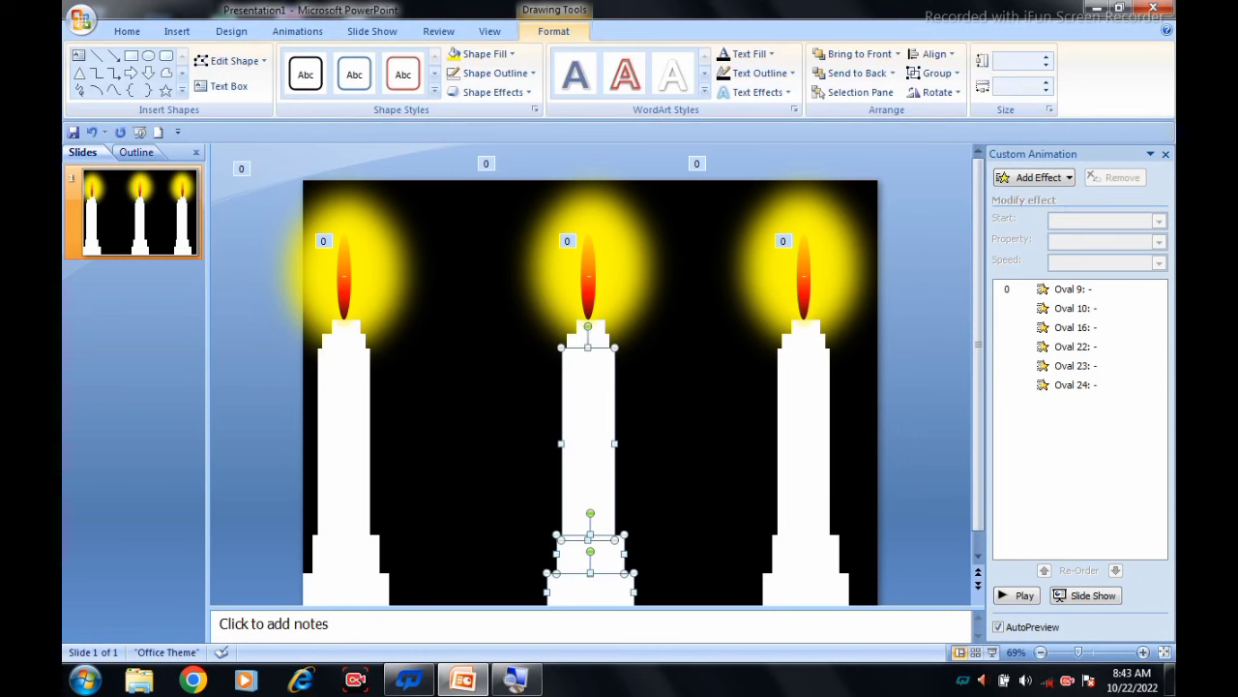
pyautogui.keyDown('shift'); pyautogui.click(590, 331); pyautogui.keyUp('shift')
pyautogui.keyDown('shift'); pyautogui.click(589, 340); pyautogui.keyUp('shift')
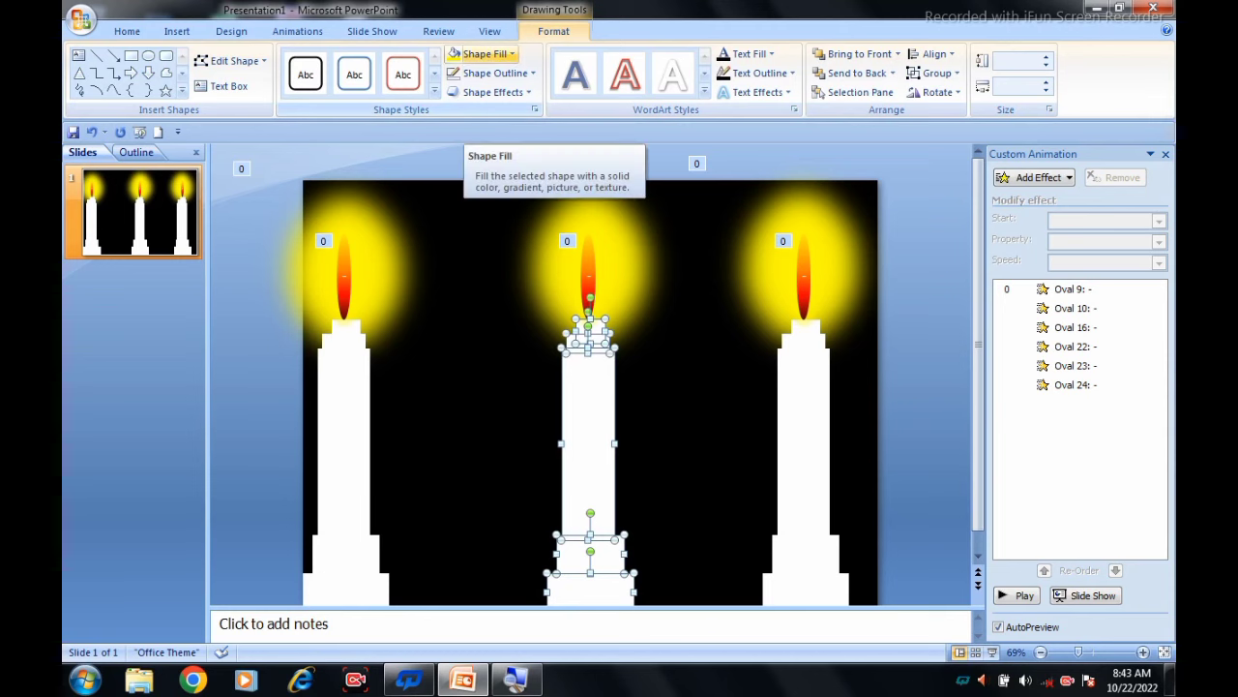
pyautogui.click(484, 55)
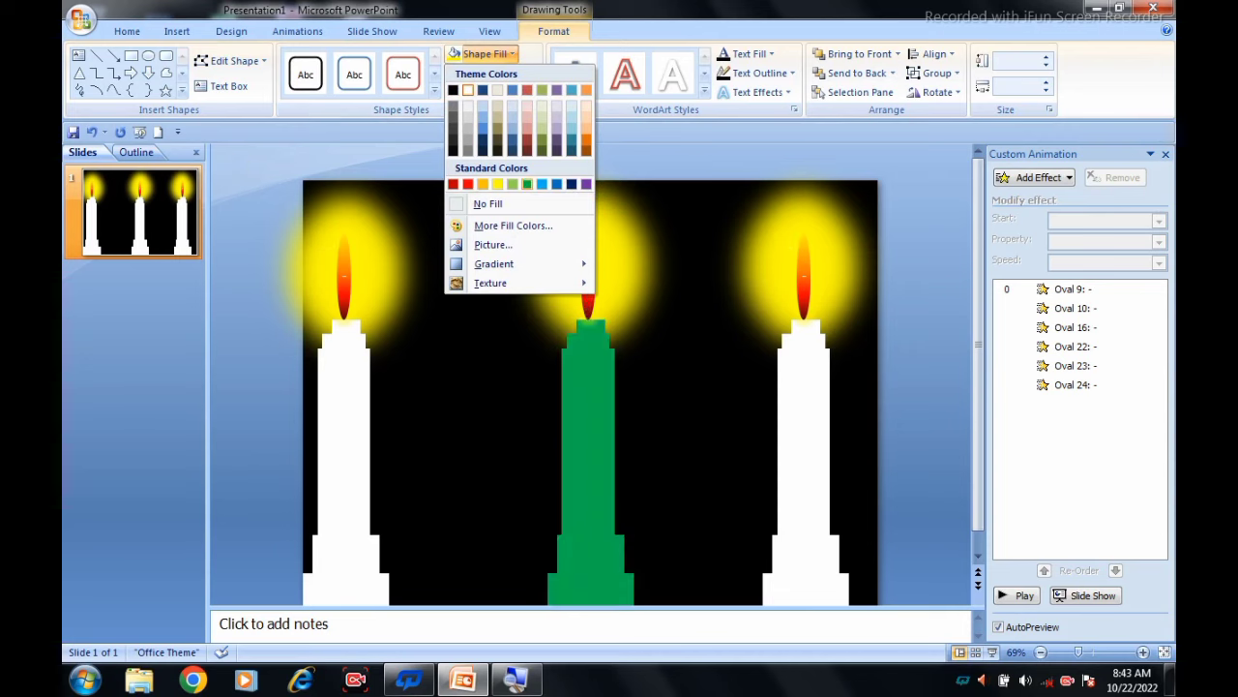
pyautogui.click(527, 184)
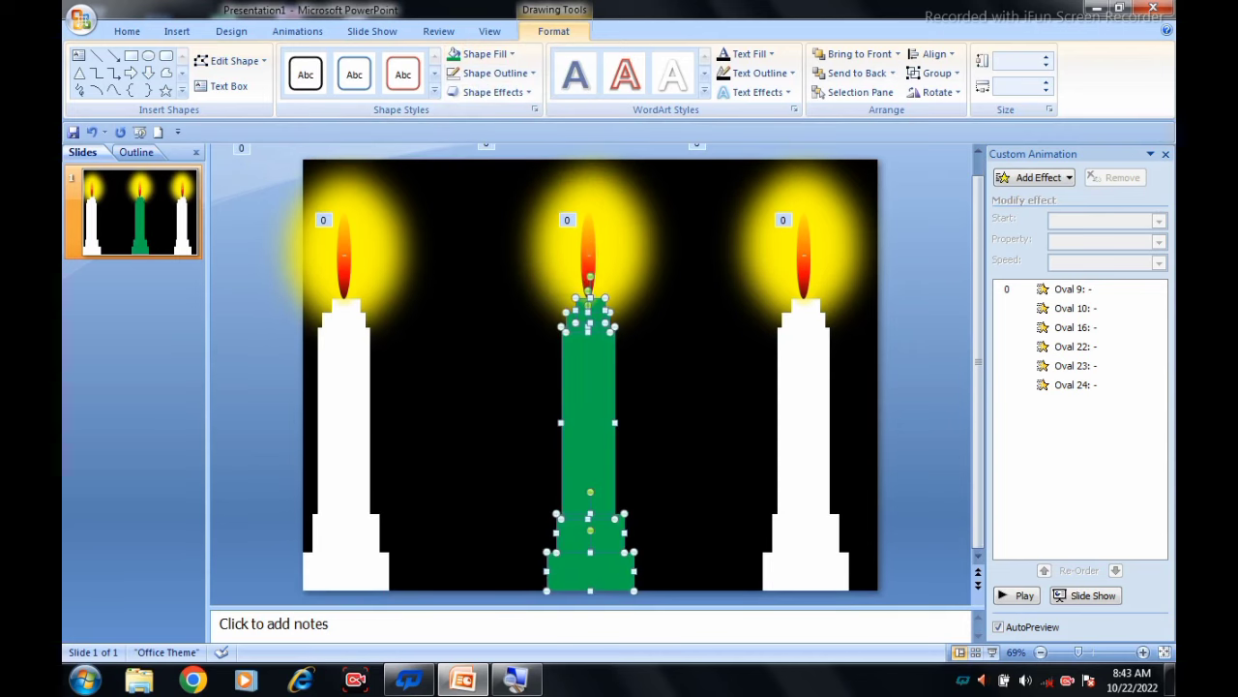
# Step: Fill all of the left candle's shapes with red, then preview the slide show
pyautogui.click(345, 571)
pyautogui.keyDown('shift'); pyautogui.click(345, 532); pyautogui.keyUp('shift')
pyautogui.keyDown('shift'); pyautogui.click(344, 407); pyautogui.keyUp('shift')
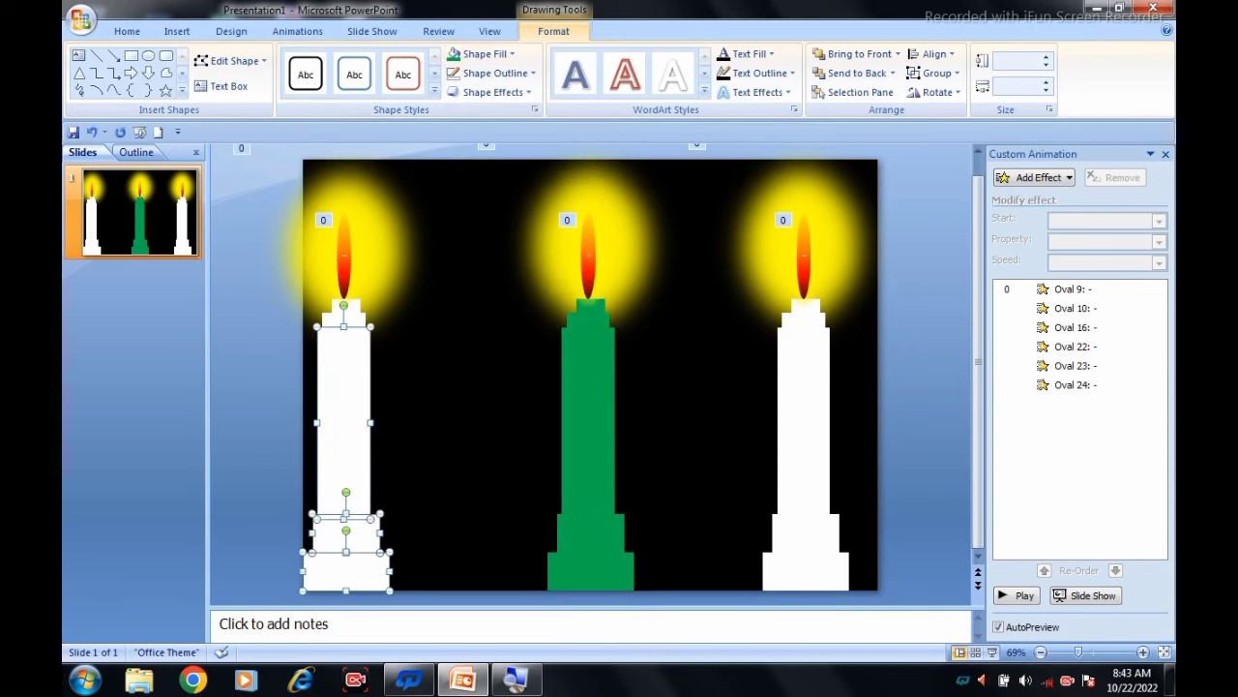
pyautogui.keyDown('shift'); pyautogui.click(345, 311); pyautogui.keyUp('shift')
pyautogui.keyDown('shift'); pyautogui.click(346, 325); pyautogui.keyUp('shift')
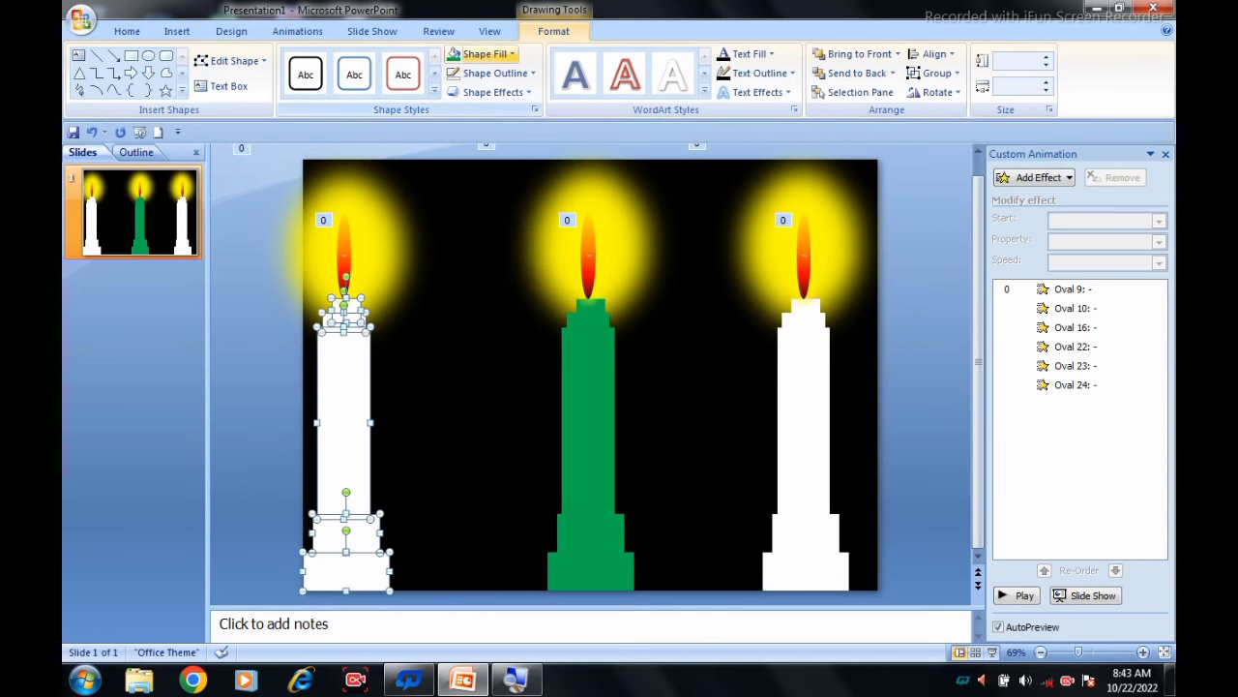
pyautogui.click(489, 54)
pyautogui.click(489, 53)
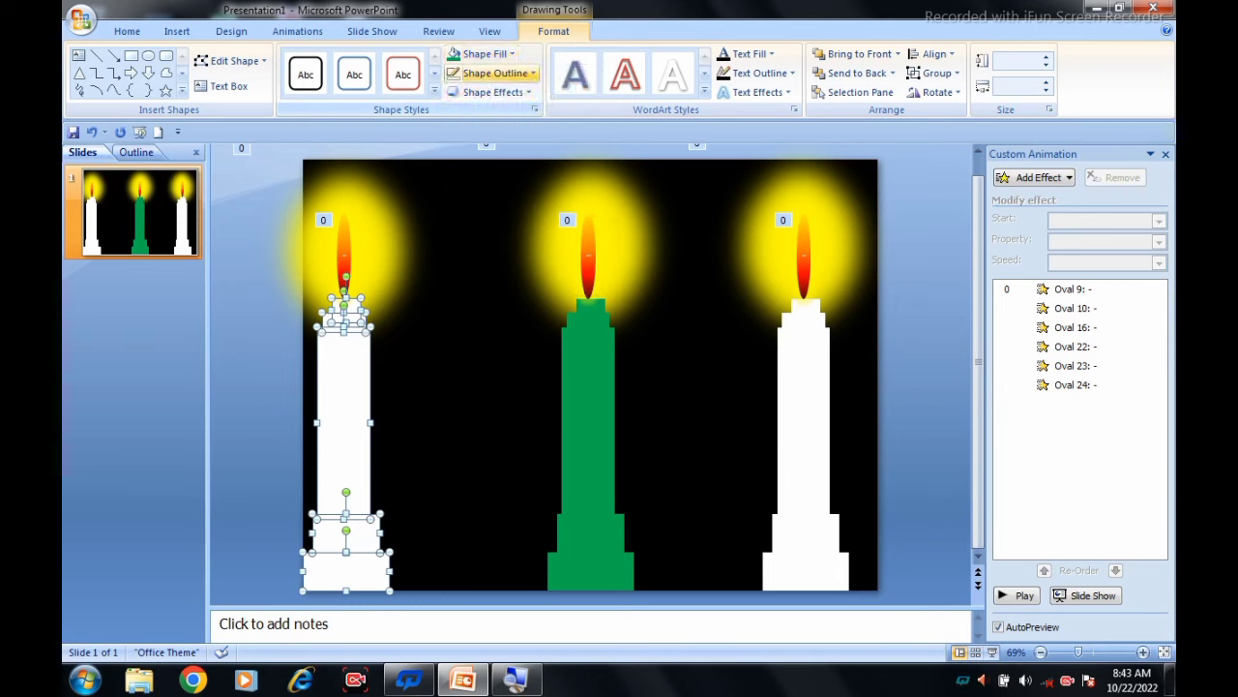
pyautogui.click(489, 53)
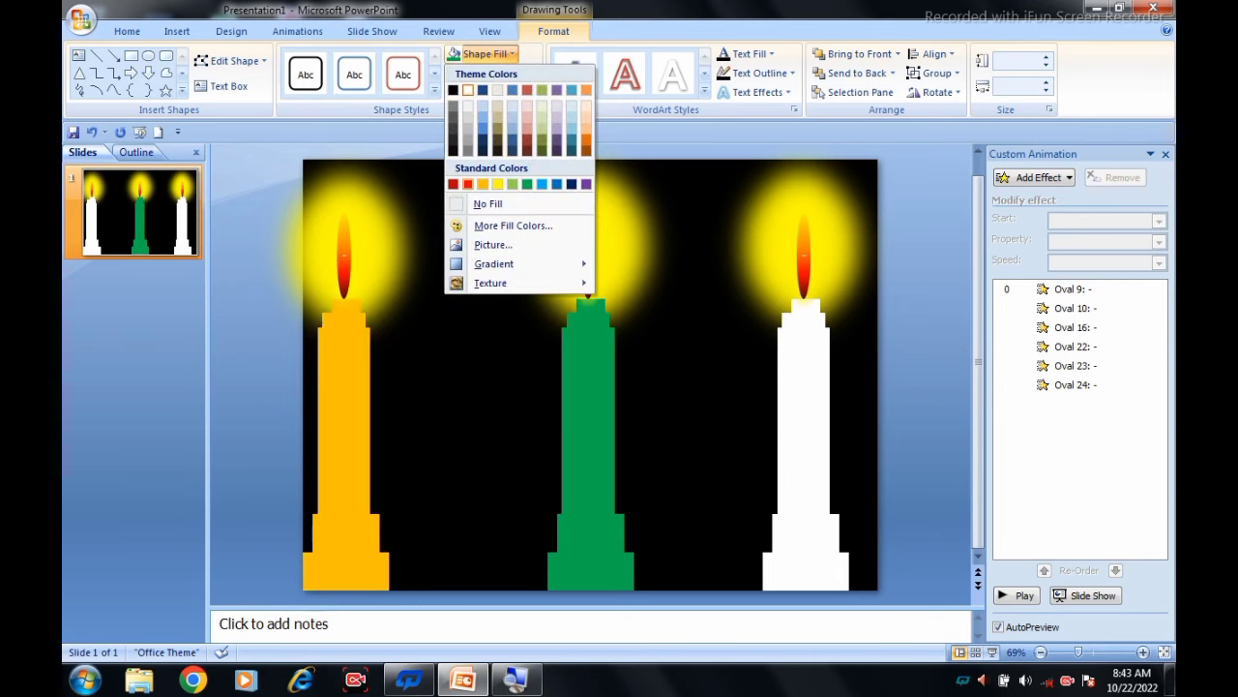
pyautogui.click(467, 184)
pyautogui.press('Escape')
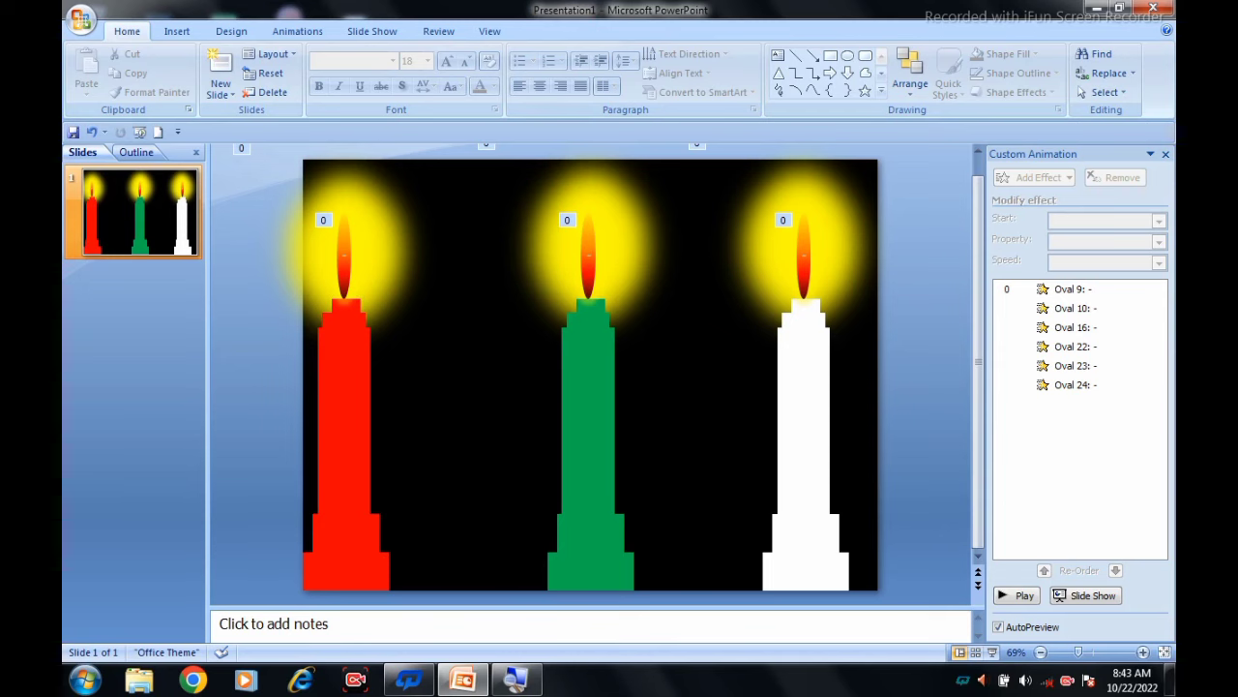
pyautogui.press('F5')
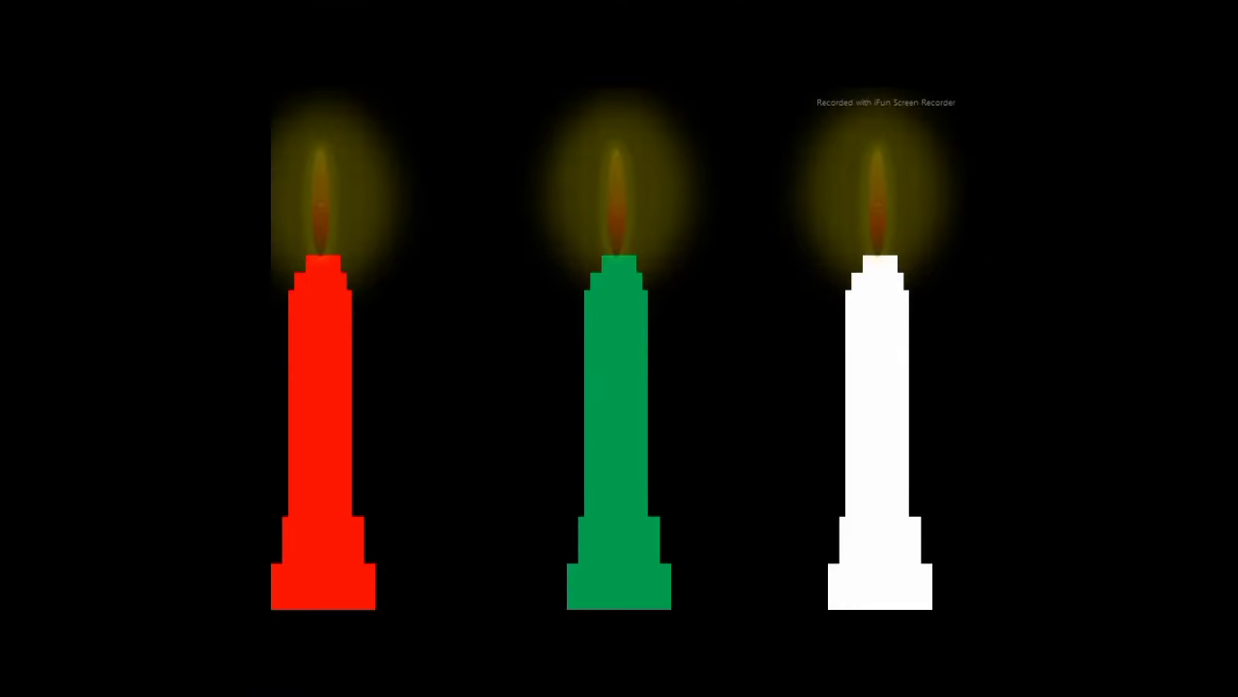